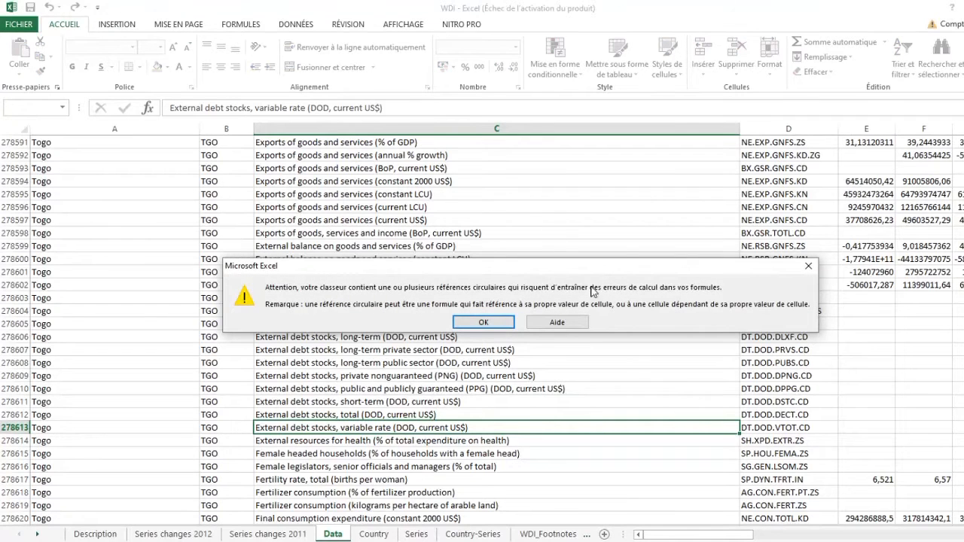
Dismiss the circular reference warning and turn on header filters for the table on the Data sheet
{"action": "left_click", "coordinate": [808, 266]}
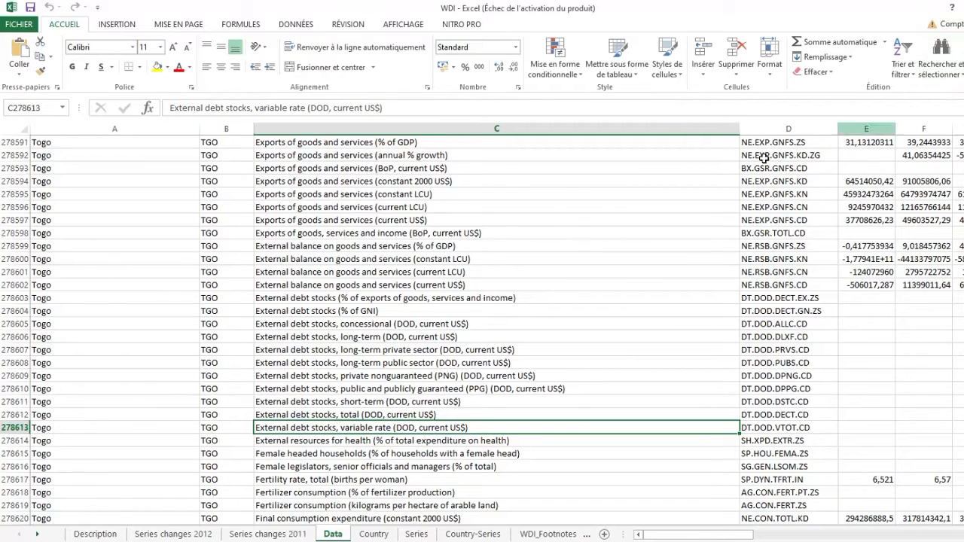
{"action": "scroll", "coordinate": [138, 377], "scroll_direction": "up", "scroll_amount": 20}
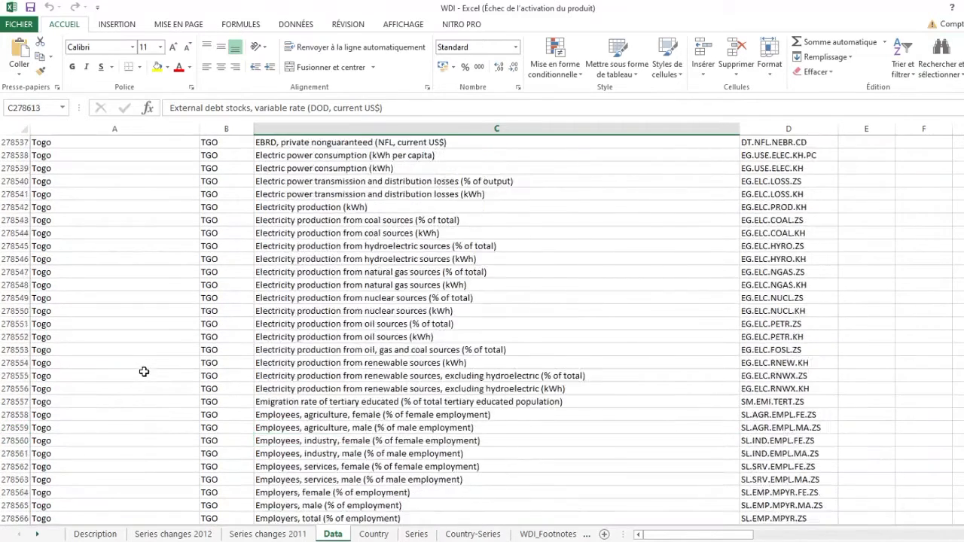
{"action": "scroll", "coordinate": [148, 386], "scroll_direction": "up", "scroll_amount": 20}
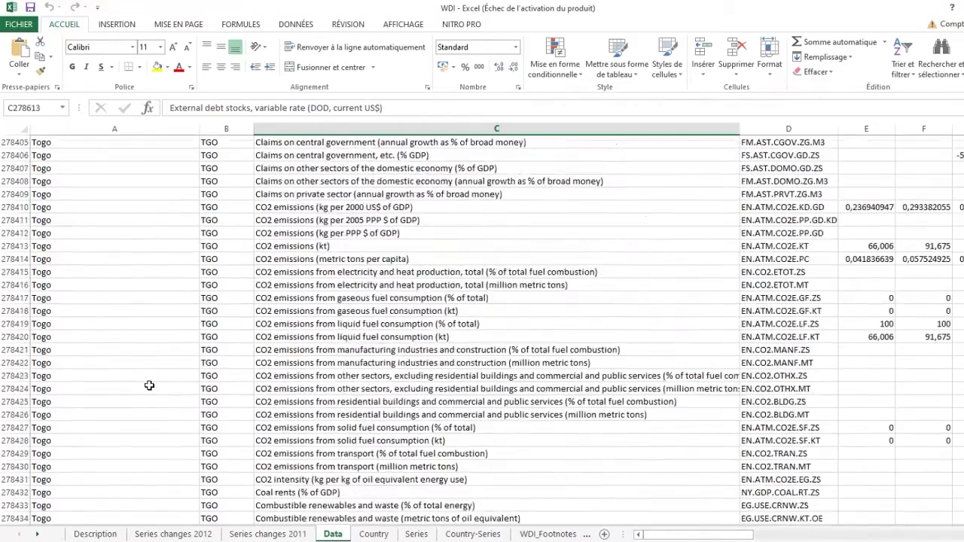
{"action": "scroll", "coordinate": [149, 385], "scroll_direction": "up", "scroll_amount": 20}
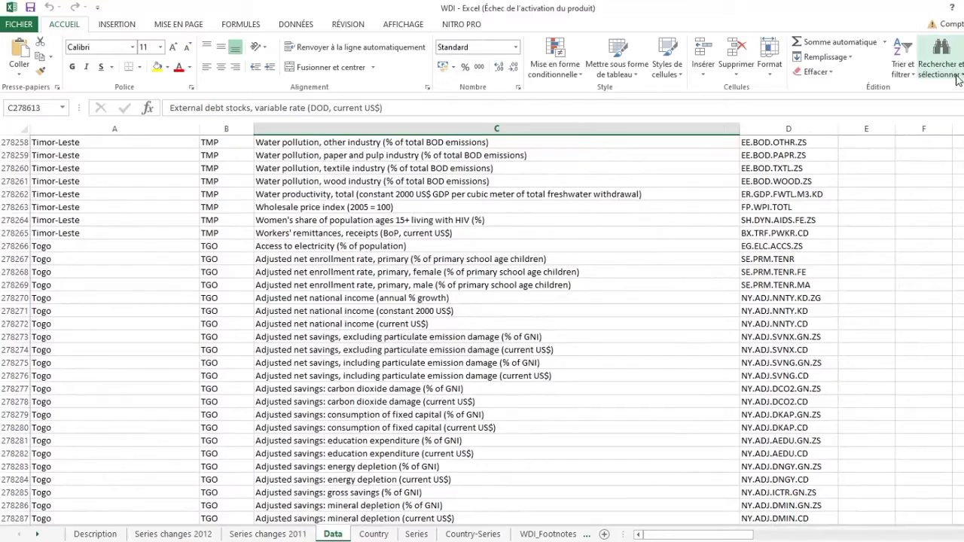
{"action": "scroll", "coordinate": [200, 294], "scroll_direction": "up", "scroll_amount": 20}
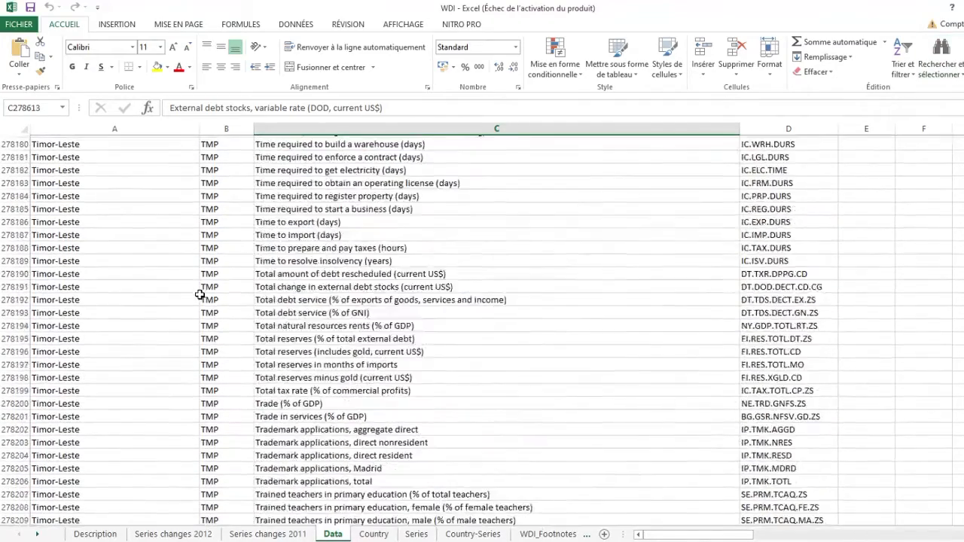
{"action": "scroll", "coordinate": [200, 294], "scroll_direction": "up", "scroll_amount": 20}
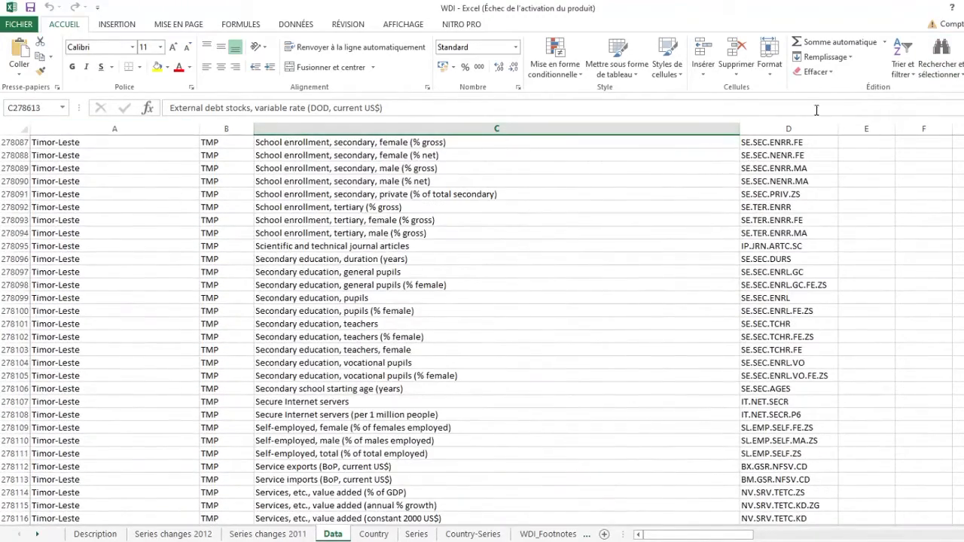
{"action": "left_click", "coordinate": [903, 64]}
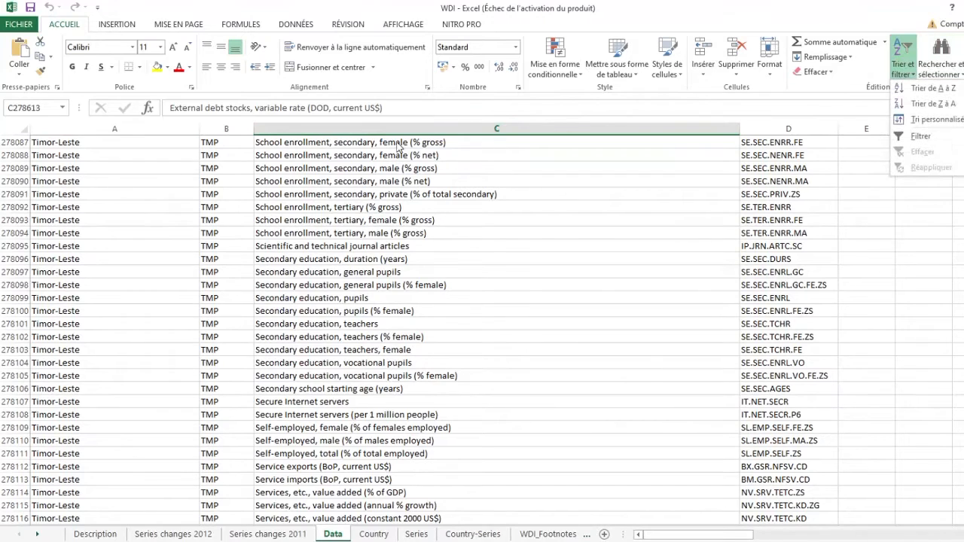
{"action": "left_click", "coordinate": [105, 146]}
{"action": "left_click", "coordinate": [104, 141]}
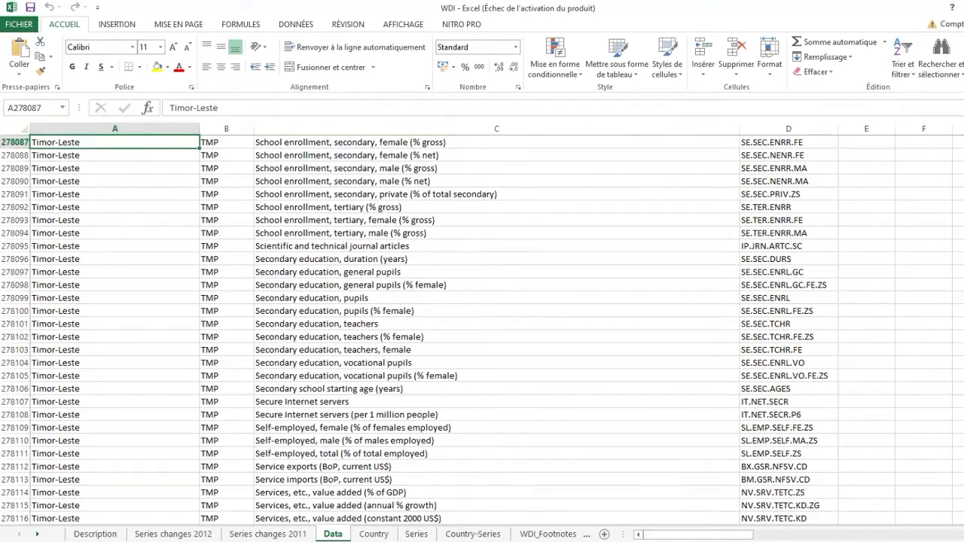
{"action": "left_click", "coordinate": [904, 69]}
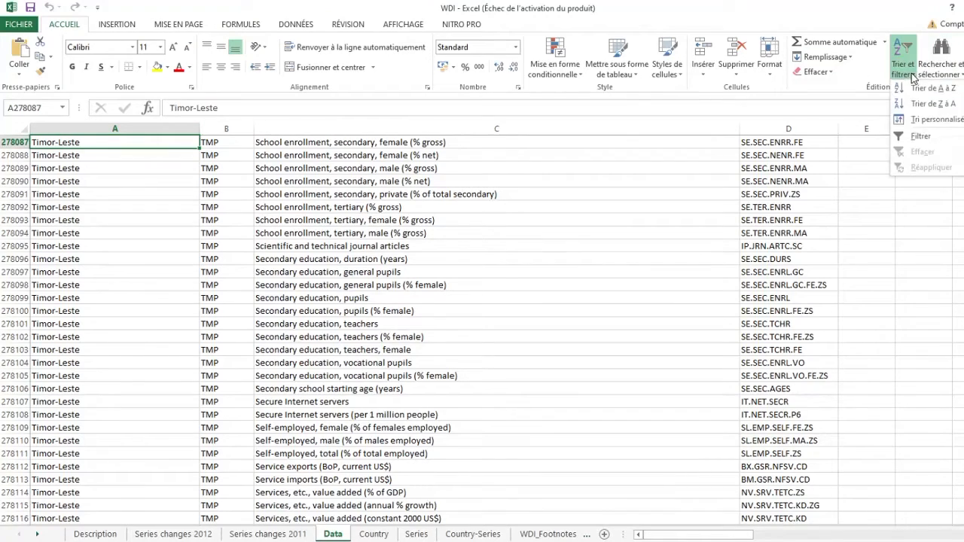
{"action": "left_click", "coordinate": [922, 136]}
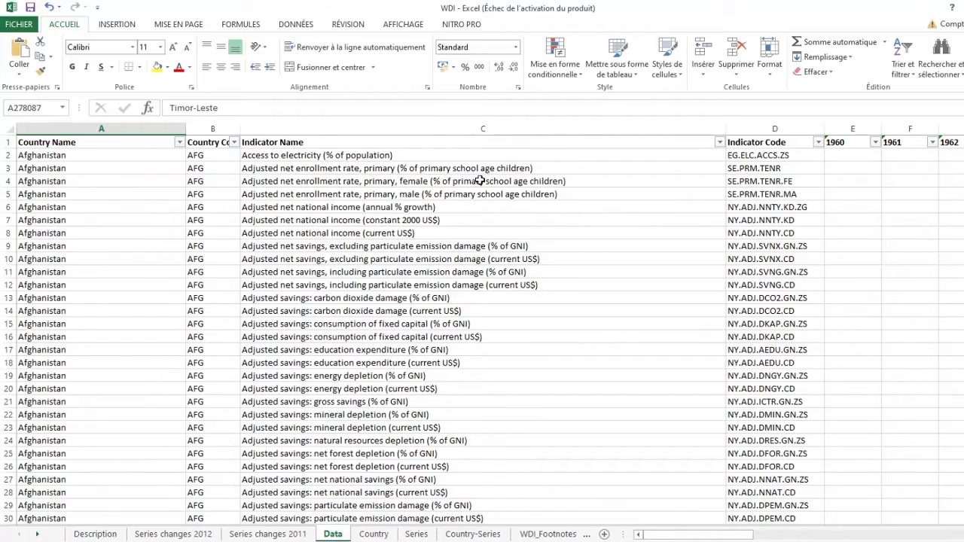
{"action": "left_click", "coordinate": [156, 140]}
{"action": "key", "text": "ctrl+shift+Down"}
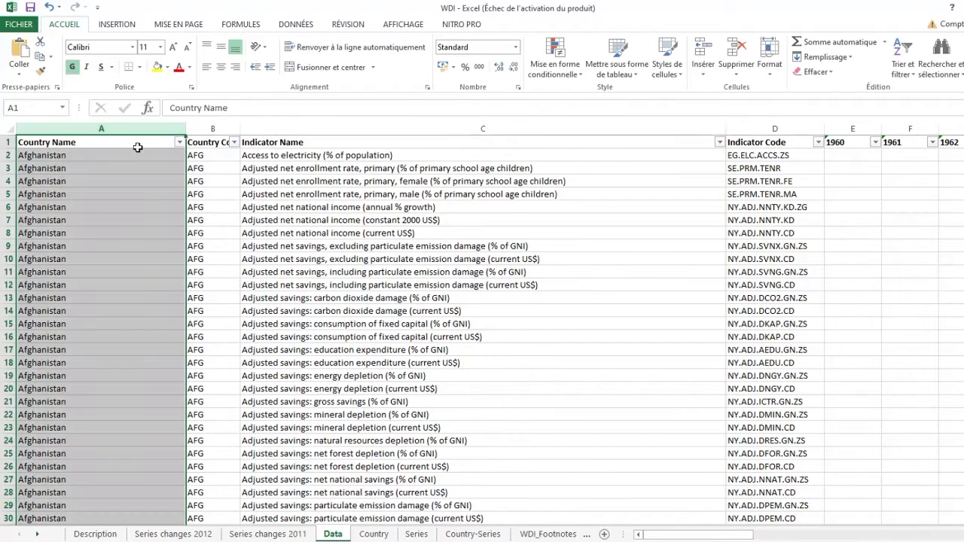
{"action": "left_click", "coordinate": [137, 148]}
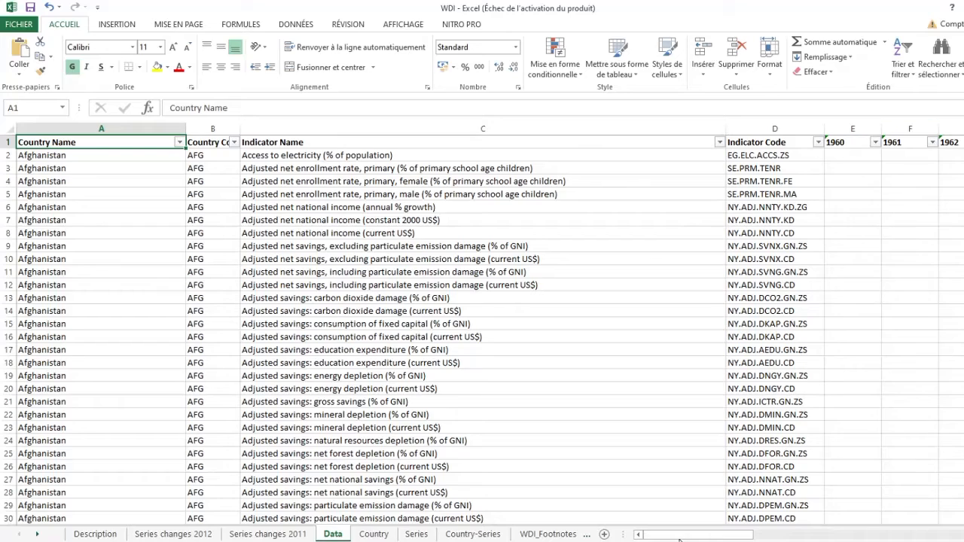
{"action": "left_click_drag", "start_coordinate": [691, 534], "coordinate": [660, 537]}
{"action": "scroll", "coordinate": [420, 280], "scroll_direction": "down", "scroll_amount": 6}
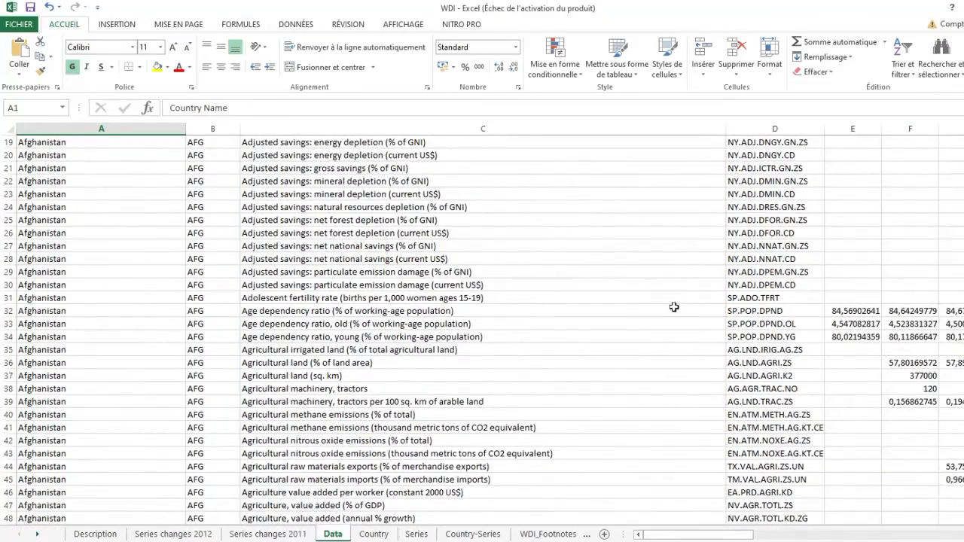
{"action": "scroll", "coordinate": [673, 301], "scroll_direction": "up", "scroll_amount": 6}
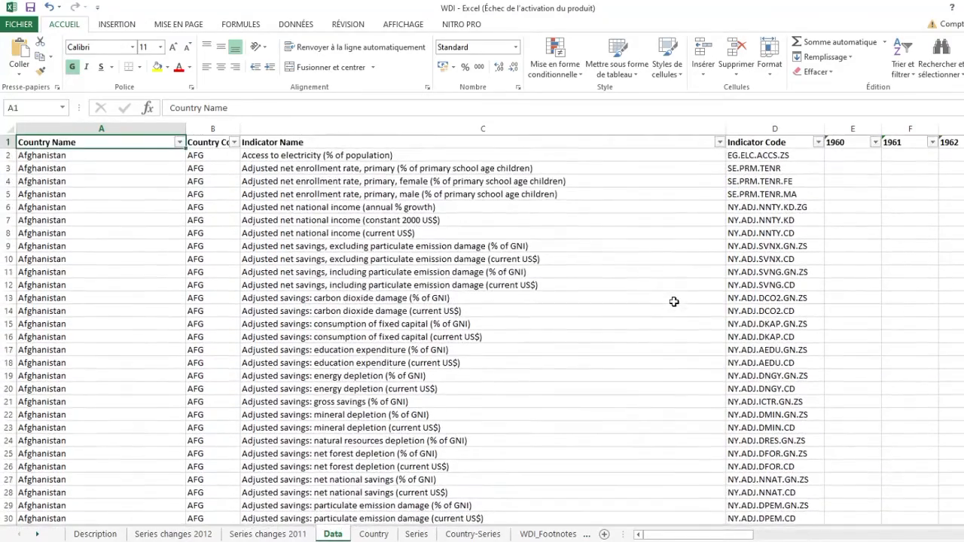
Turn the table's header filters off and back on
{"action": "left_click", "coordinate": [914, 71]}
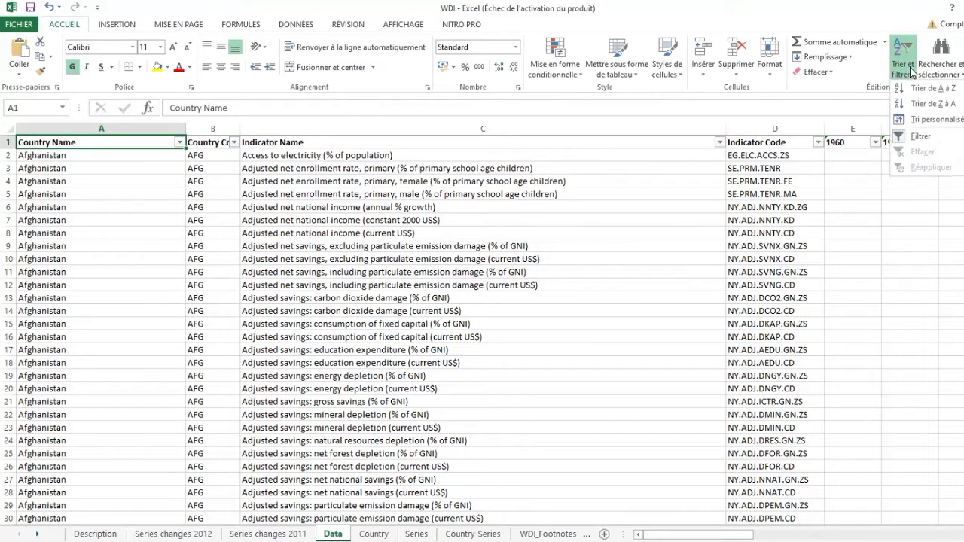
{"action": "left_click", "coordinate": [918, 132]}
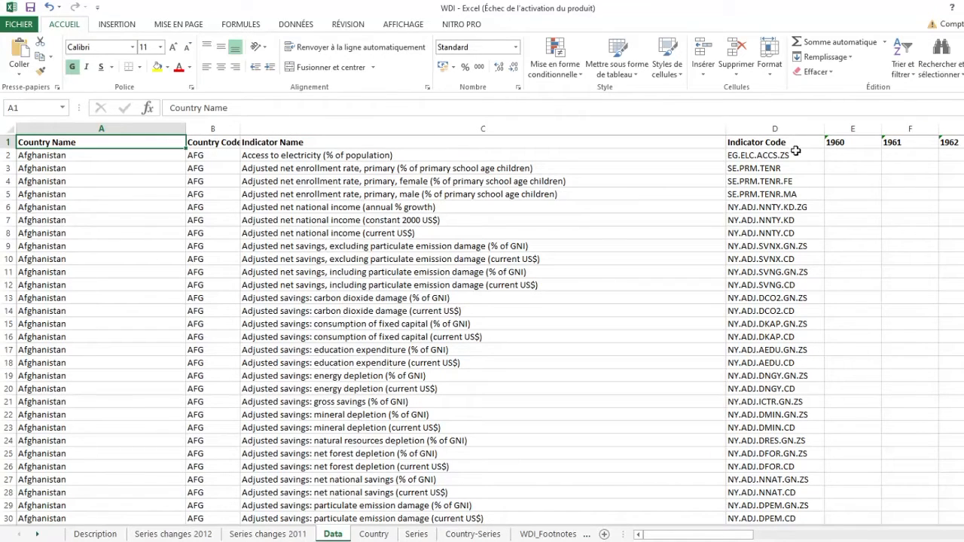
{"action": "left_click", "coordinate": [912, 71]}
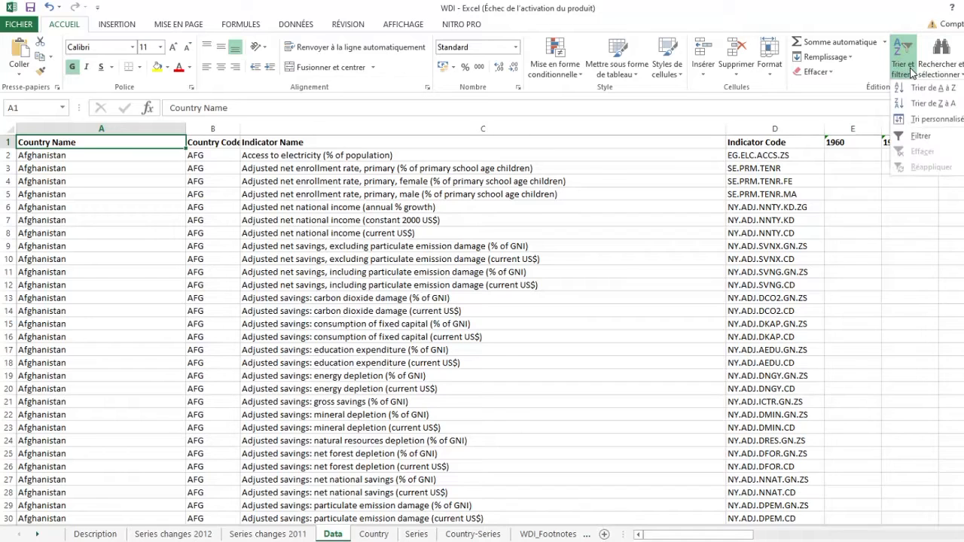
{"action": "left_click", "coordinate": [911, 136]}
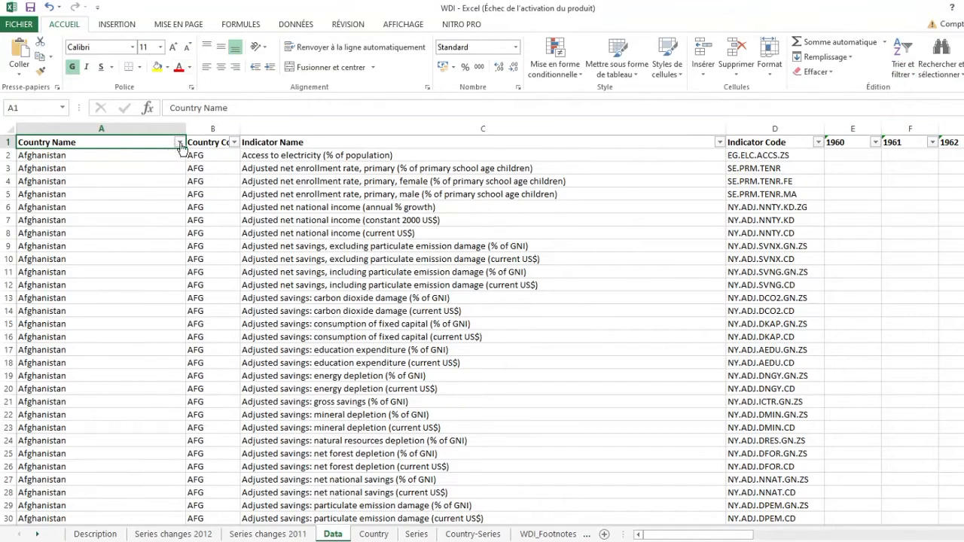
Filter the Country Name column to show only Mali
{"action": "left_click", "coordinate": [179, 143]}
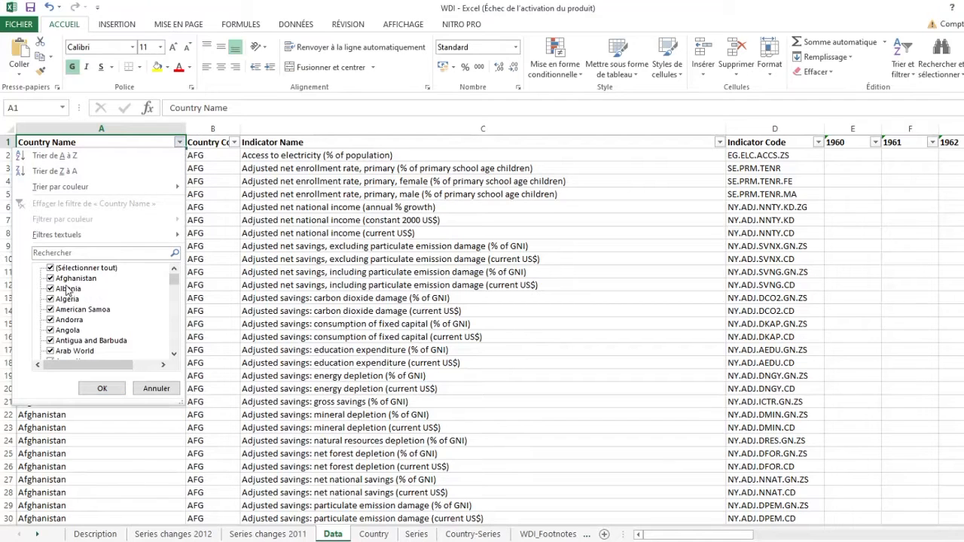
{"action": "scroll", "coordinate": [75, 290], "scroll_direction": "down", "scroll_amount": 20}
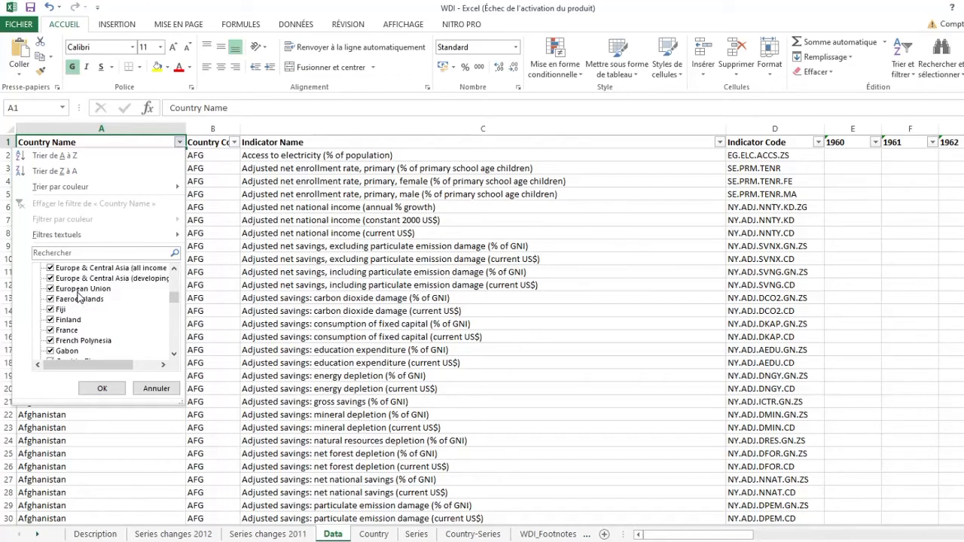
{"action": "scroll", "coordinate": [79, 297], "scroll_direction": "down", "scroll_amount": 15}
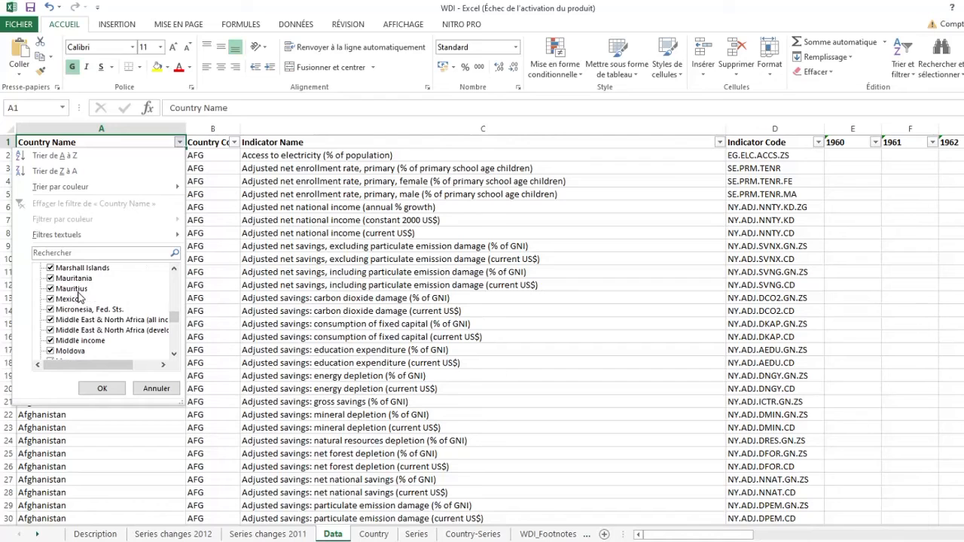
{"action": "scroll", "coordinate": [79, 297], "scroll_direction": "down", "scroll_amount": 10}
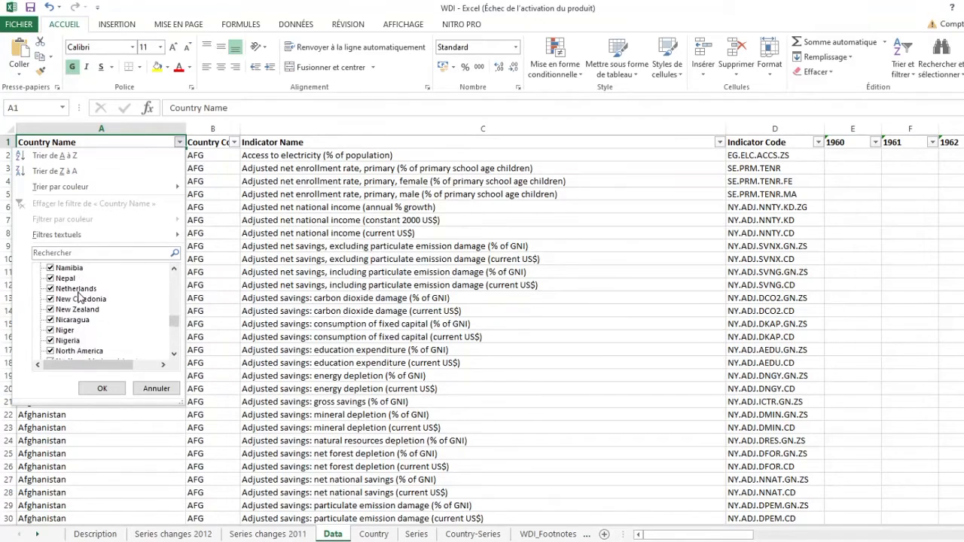
{"action": "scroll", "coordinate": [79, 297], "scroll_direction": "up", "scroll_amount": 5}
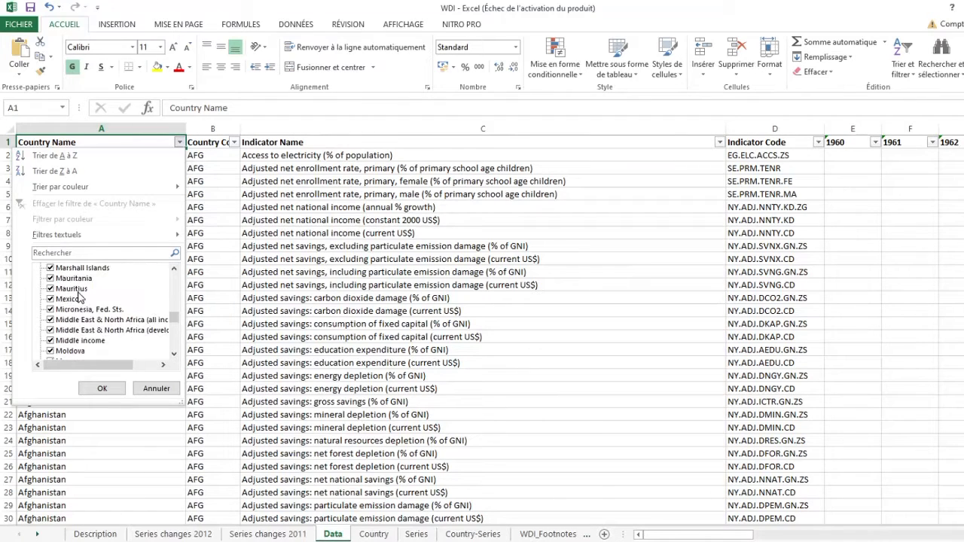
{"action": "scroll", "coordinate": [79, 298], "scroll_direction": "up", "scroll_amount": 2}
{"action": "scroll", "coordinate": [79, 297], "scroll_direction": "up", "scroll_amount": 8}
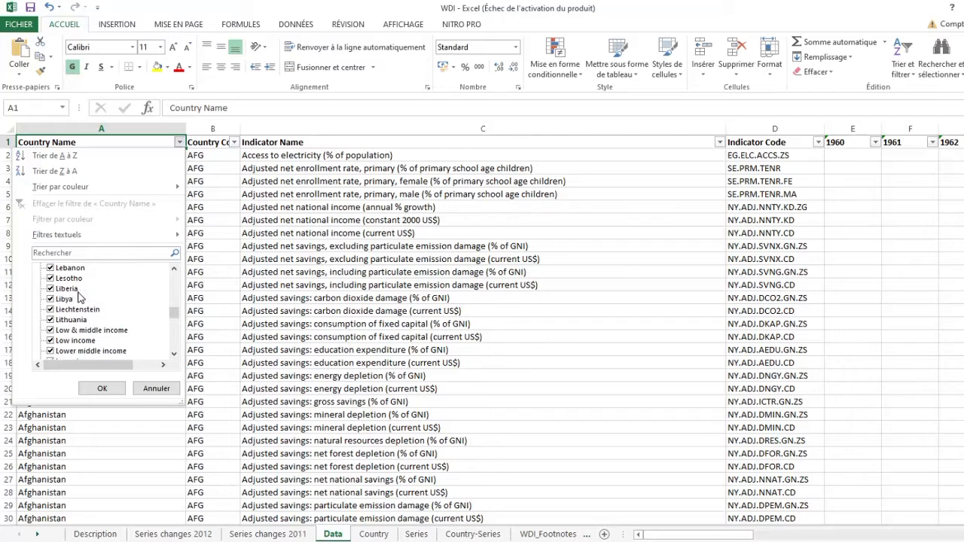
{"action": "left_click_drag", "start_coordinate": [172, 304], "coordinate": [174, 276]}
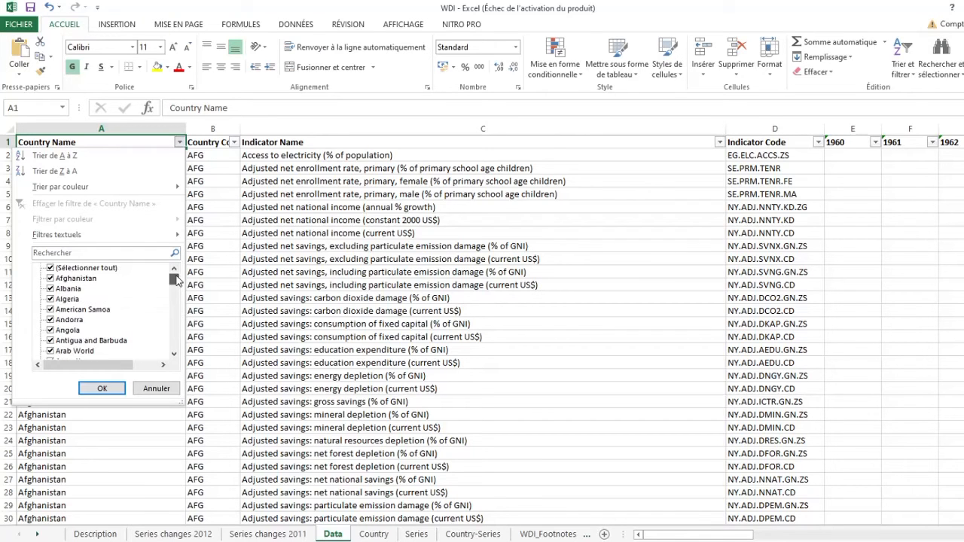
{"action": "left_click", "coordinate": [49, 268]}
{"action": "scroll", "coordinate": [85, 302], "scroll_direction": "down", "scroll_amount": 20}
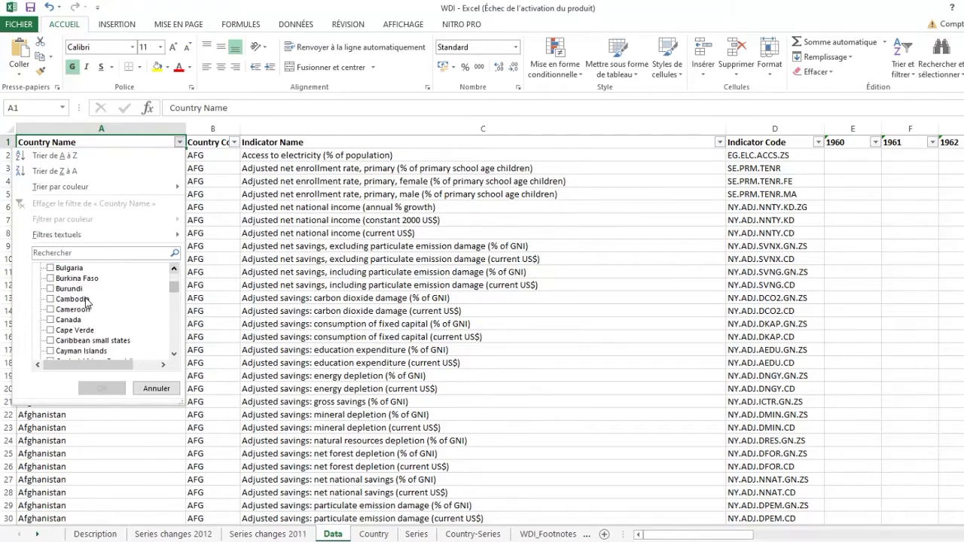
{"action": "scroll", "coordinate": [85, 302], "scroll_direction": "down", "scroll_amount": 16}
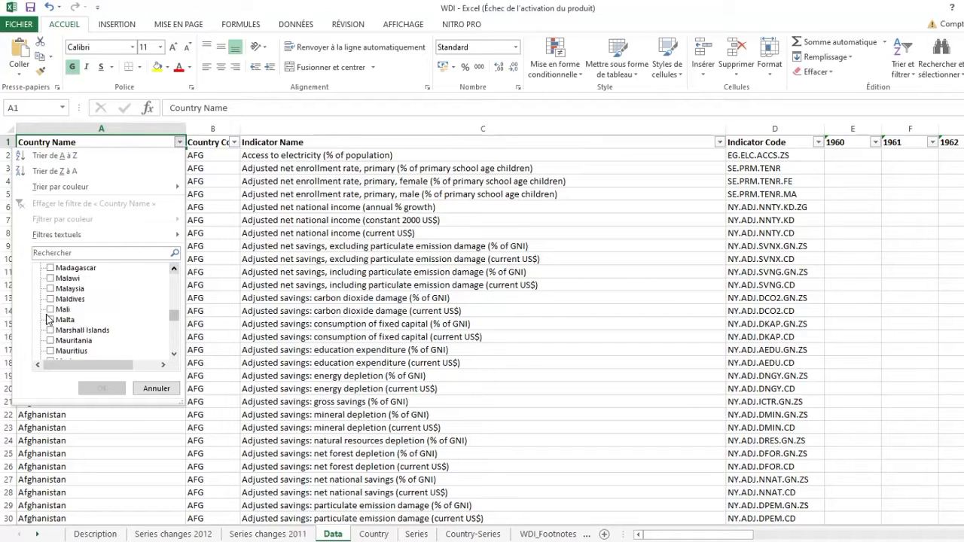
{"action": "left_click", "coordinate": [49, 309]}
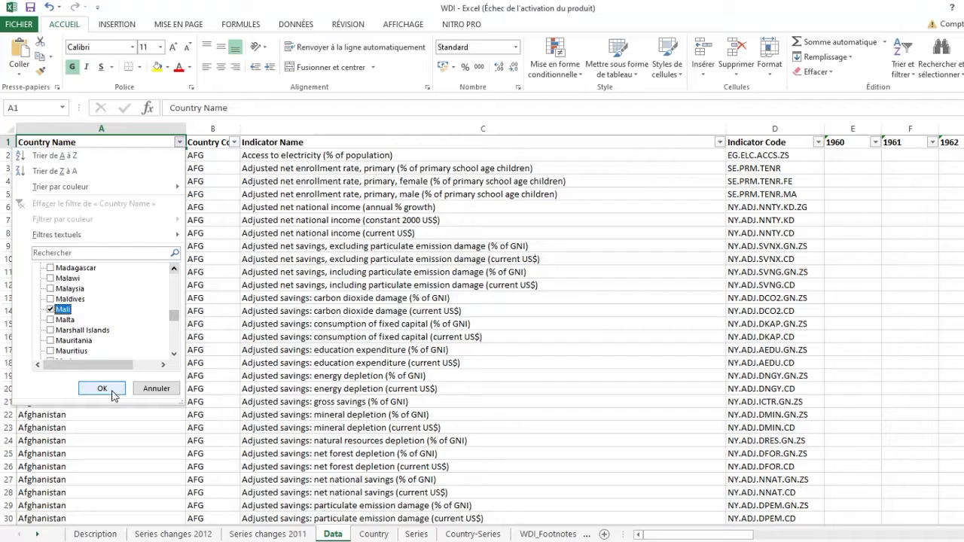
{"action": "left_click", "coordinate": [101, 389]}
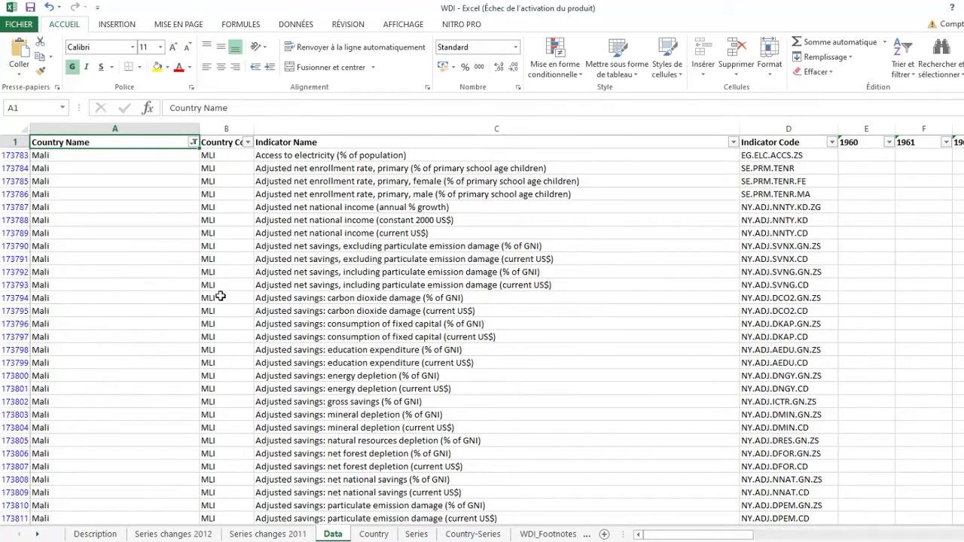
Look at the indicators used in the BASE TOGO workbook's Feuil2 sheet, and return to the WDI workbook
{"action": "scroll", "coordinate": [221, 297], "scroll_direction": "down", "scroll_amount": 13}
{"action": "scroll", "coordinate": [669, 243], "scroll_direction": "up", "scroll_amount": 13}
{"action": "left_click", "coordinate": [366, 499]}
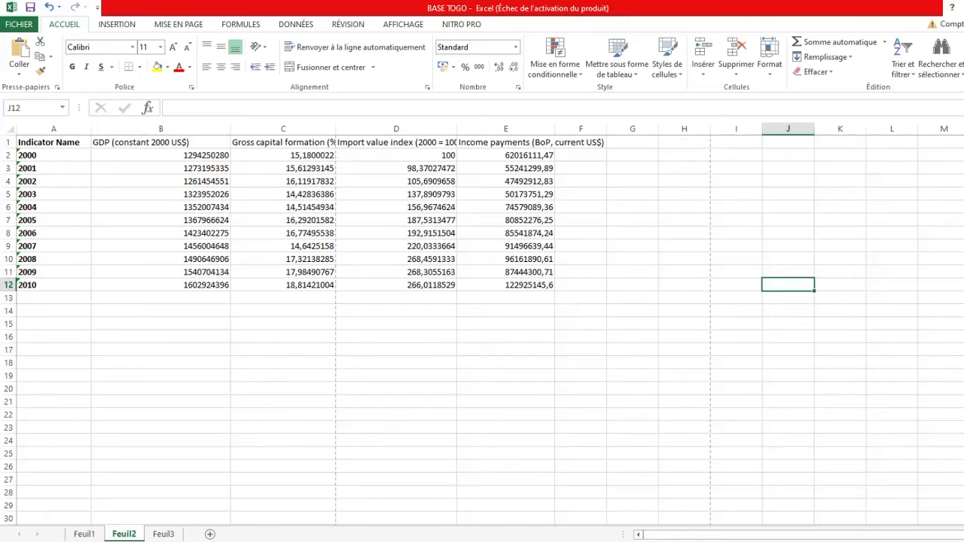
{"action": "left_click", "coordinate": [633, 499]}
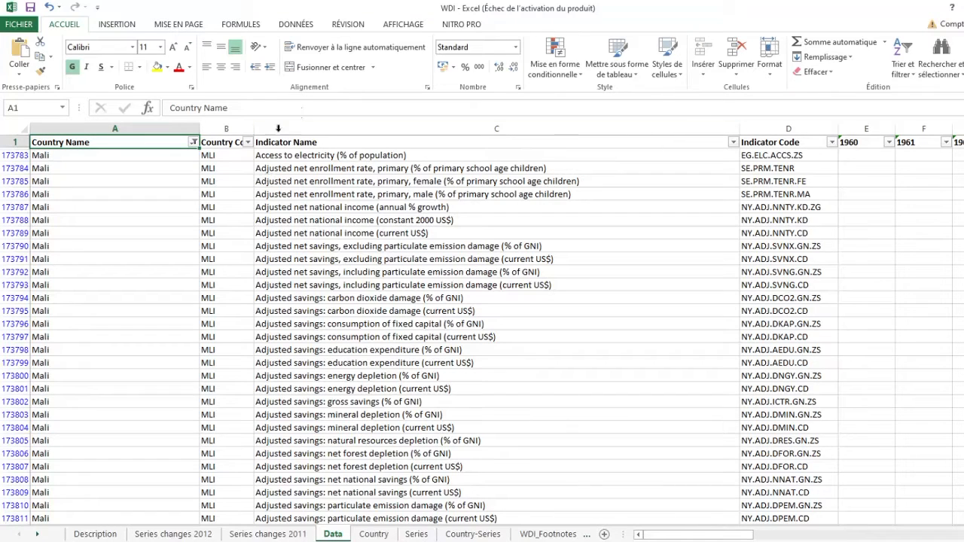
Open the filter of the Indicator Name column and deselect all indicators
{"action": "left_click", "coordinate": [733, 142]}
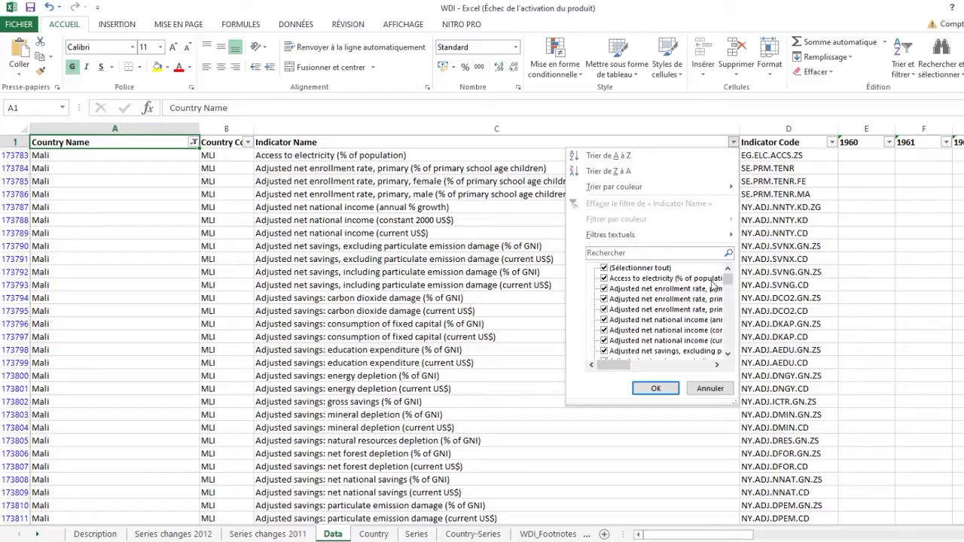
{"action": "left_click", "coordinate": [604, 269]}
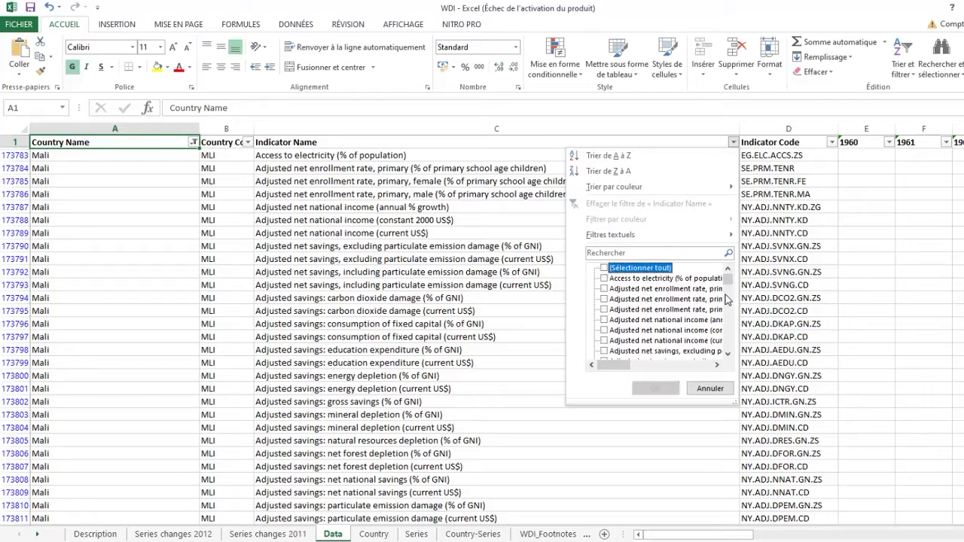
Select GDP per capita (constant 2000 US$) in the Indicator Name filter list
{"action": "left_click_drag", "start_coordinate": [729, 280], "coordinate": [733, 314]}
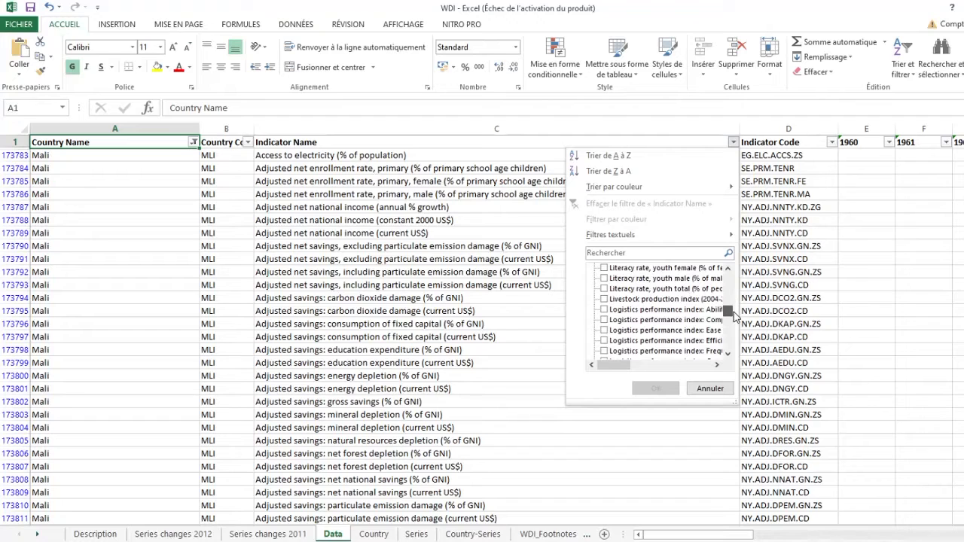
{"action": "left_click_drag", "start_coordinate": [734, 316], "coordinate": [734, 303]}
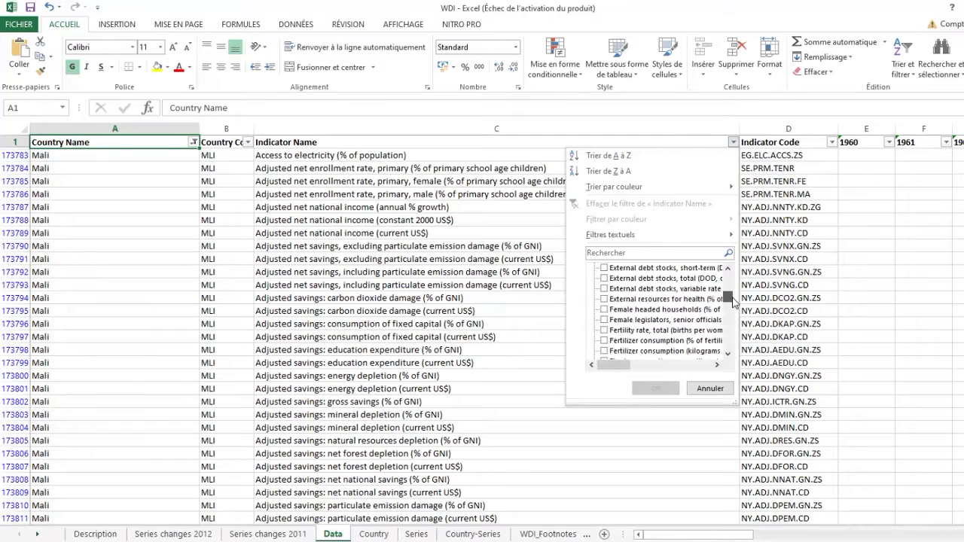
{"action": "left_click", "coordinate": [728, 353]}
{"action": "left_click", "coordinate": [727, 353]}
{"action": "left_click", "coordinate": [728, 353]}
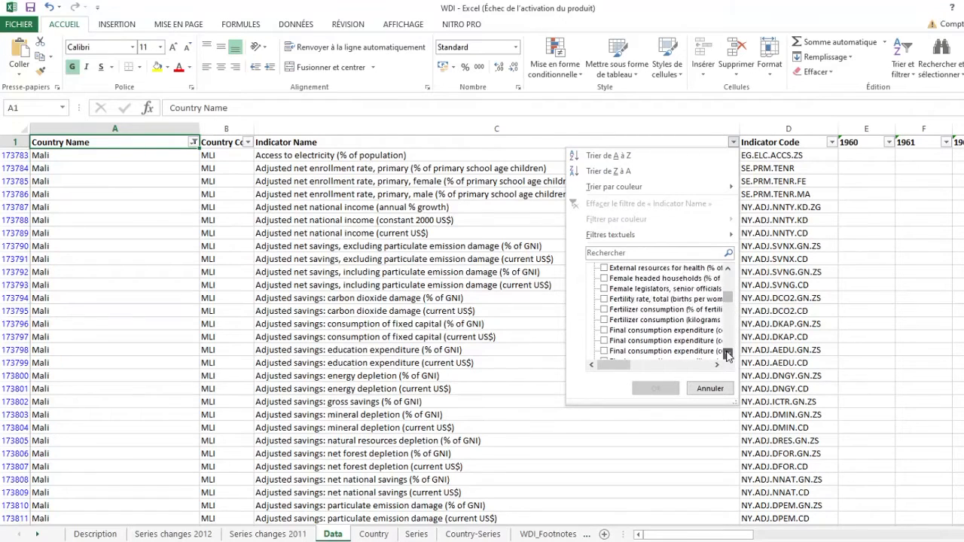
{"action": "left_click", "coordinate": [727, 353]}
{"action": "left_click", "coordinate": [727, 353]}
{"action": "left_click", "coordinate": [728, 353]}
{"action": "left_click", "coordinate": [728, 353]}
{"action": "left_click", "coordinate": [727, 353]}
{"action": "left_click", "coordinate": [727, 353]}
{"action": "left_click", "coordinate": [728, 353]}
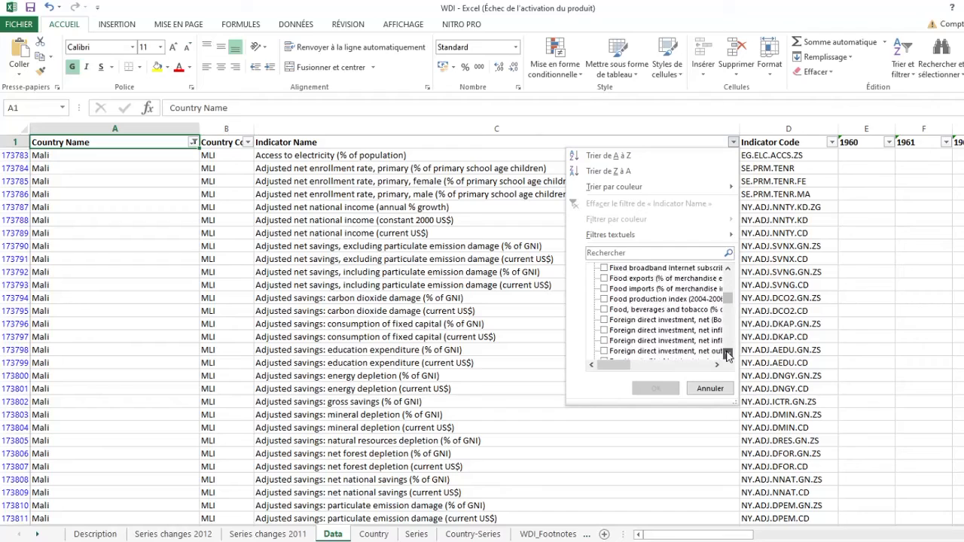
{"action": "left_click", "coordinate": [727, 353]}
{"action": "left_click", "coordinate": [727, 354]}
{"action": "left_click", "coordinate": [727, 353]}
{"action": "left_click", "coordinate": [727, 353]}
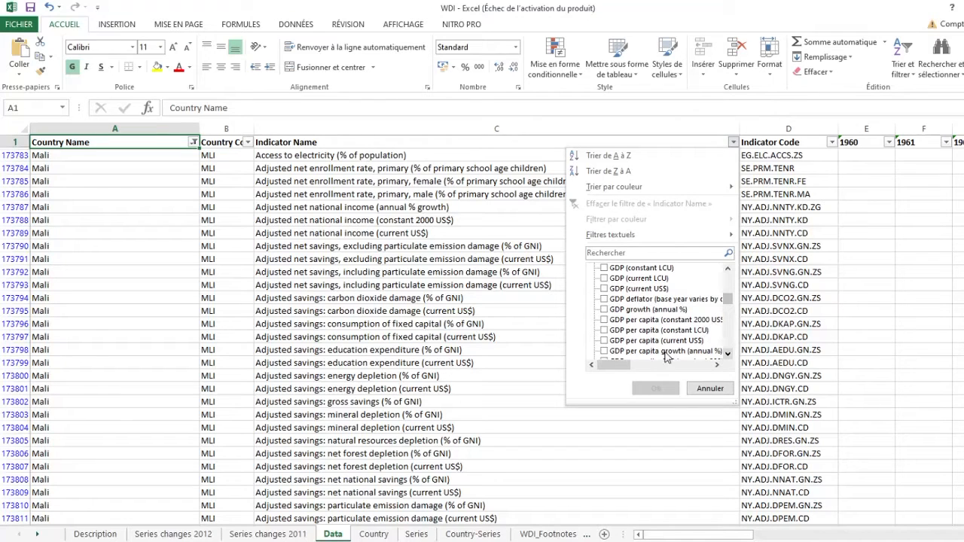
{"action": "left_click", "coordinate": [628, 365]}
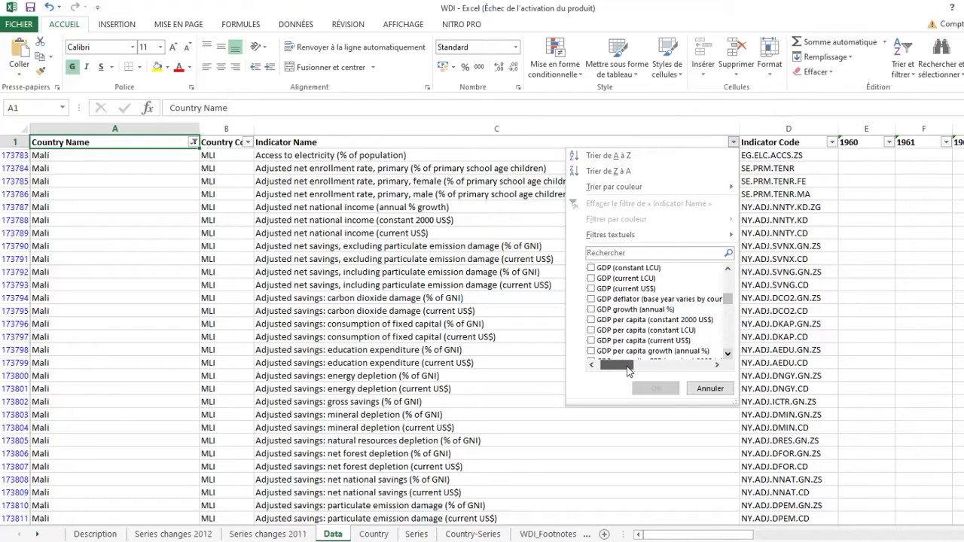
{"action": "left_click_drag", "start_coordinate": [627, 367], "coordinate": [598, 363]}
{"action": "left_click", "coordinate": [603, 320]}
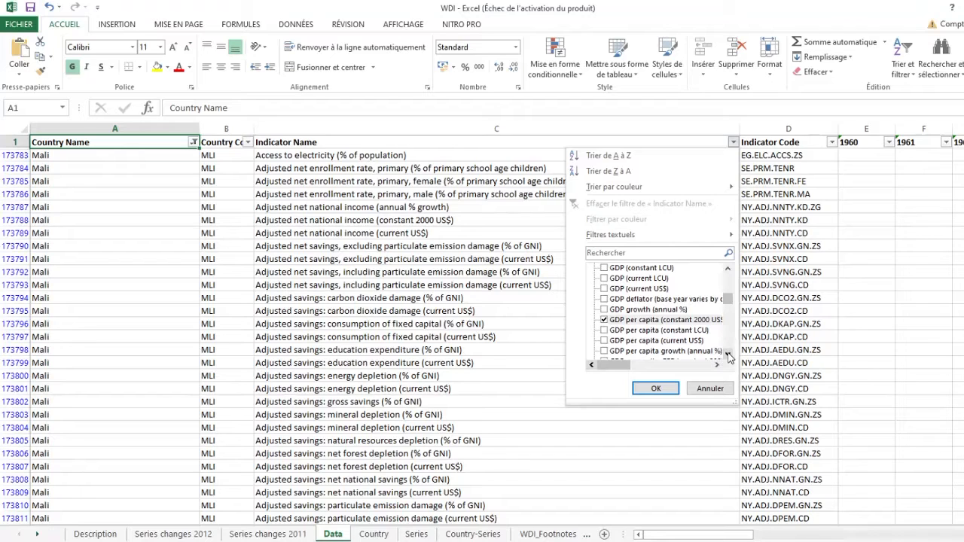
Add Gross capital formation (% of GDP) and Import volume index (2000 = 100) to the selected indicators
{"action": "left_click_drag", "start_coordinate": [728, 354], "coordinate": [727, 354]}
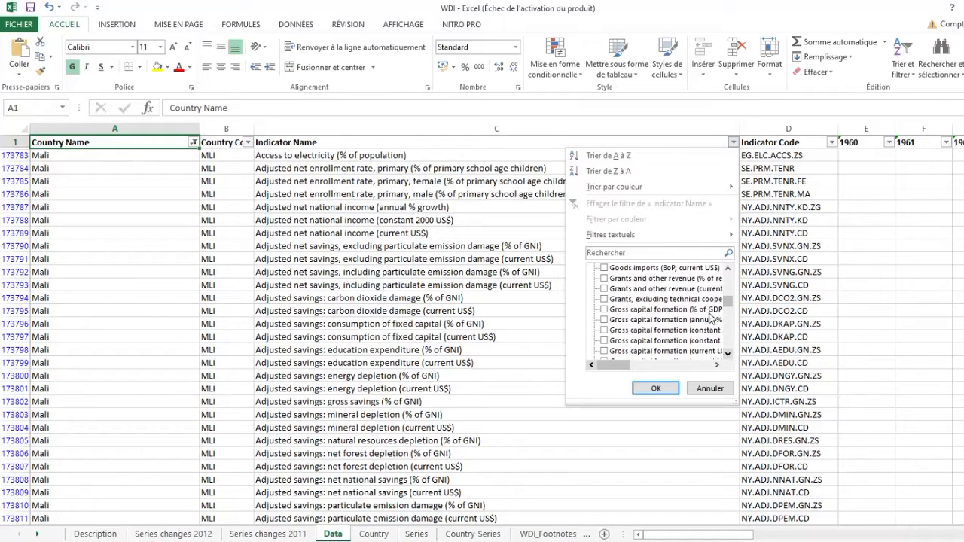
{"action": "left_click", "coordinate": [605, 310]}
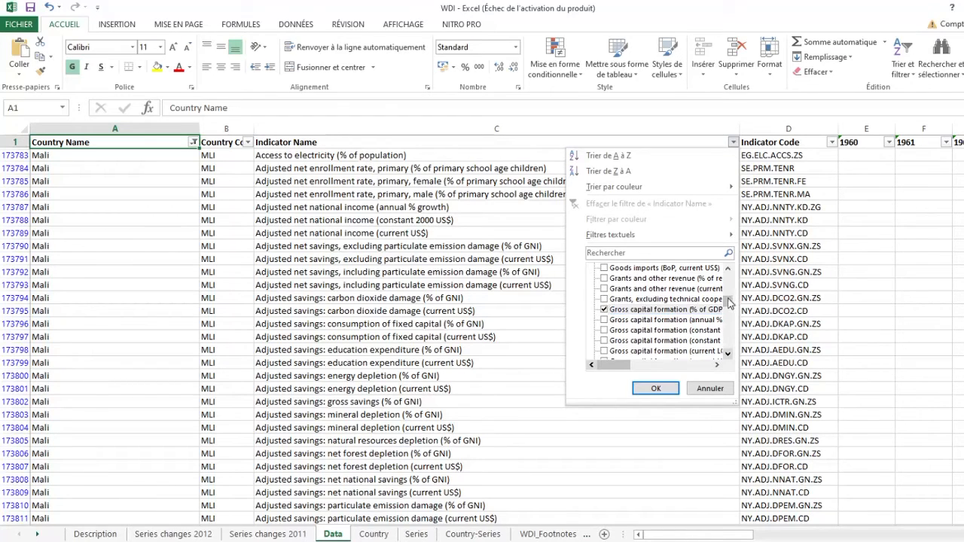
{"action": "left_click", "coordinate": [727, 357]}
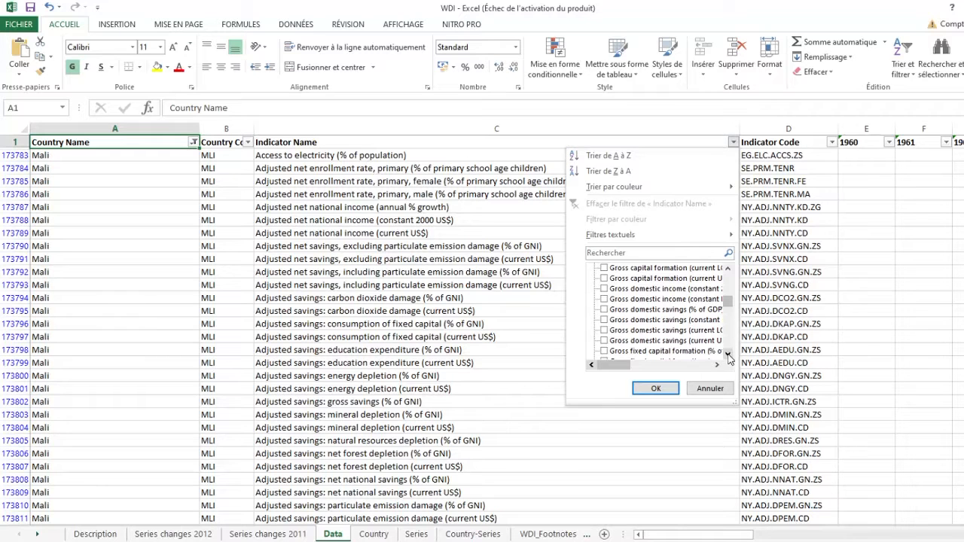
{"action": "left_click_drag", "start_coordinate": [728, 357], "coordinate": [728, 357]}
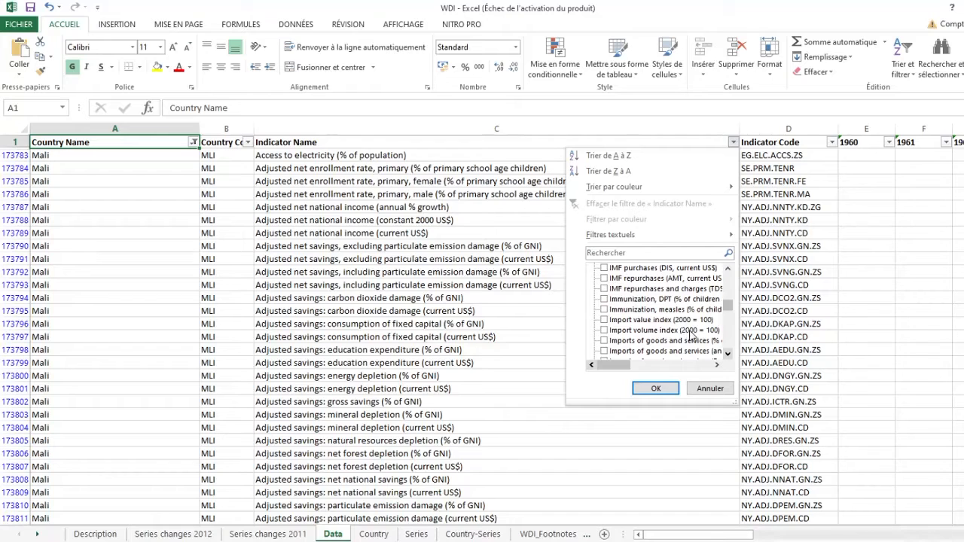
{"action": "left_click", "coordinate": [606, 331]}
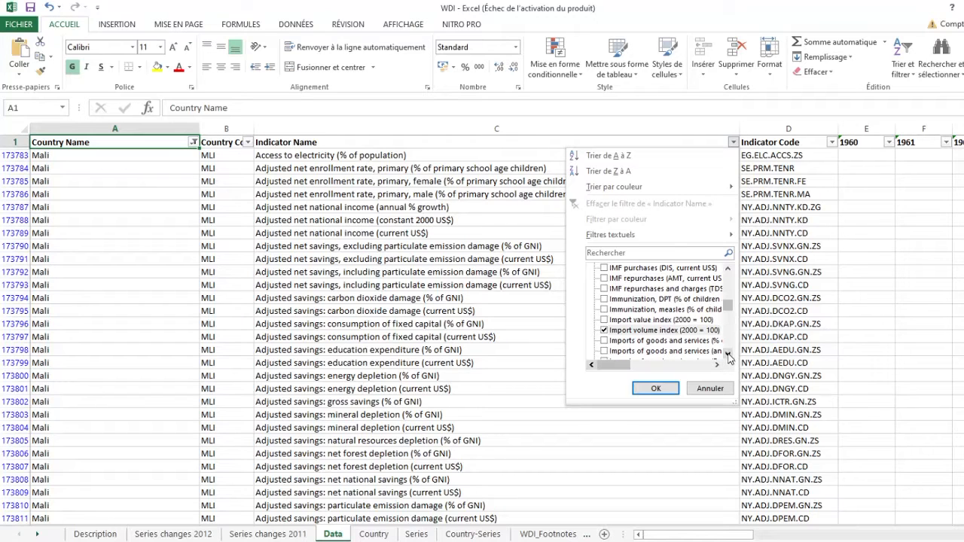
Examine the indicator list between the immunization and household final consumption entries for further indicators to select
{"action": "left_click", "coordinate": [729, 275]}
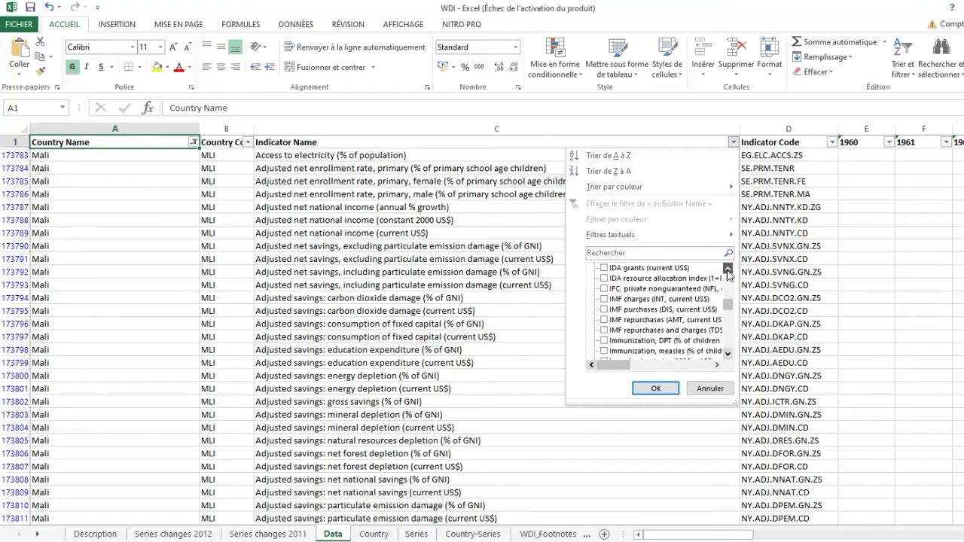
{"action": "left_click", "coordinate": [727, 353]}
{"action": "left_click", "coordinate": [728, 353]}
{"action": "left_click", "coordinate": [728, 353]}
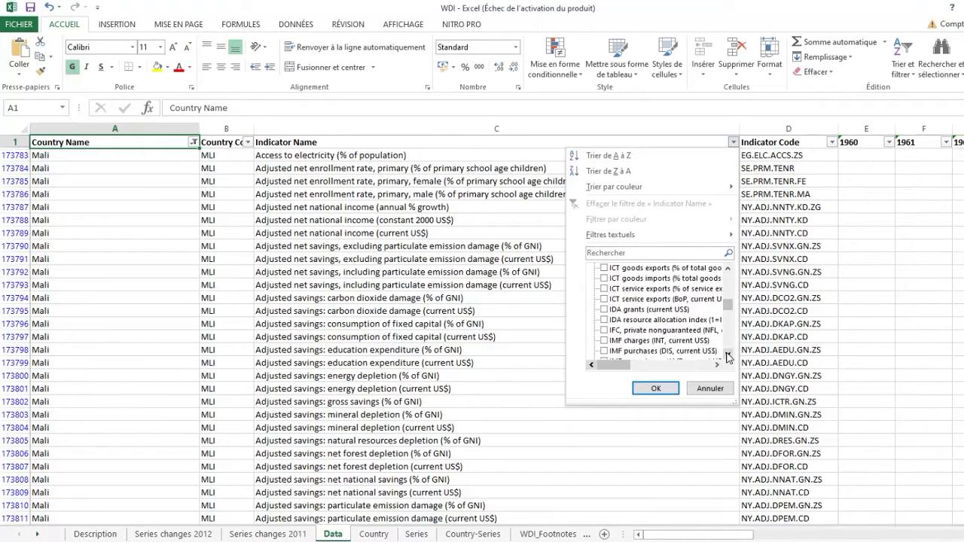
{"action": "left_click", "coordinate": [727, 353]}
{"action": "left_click", "coordinate": [728, 353]}
{"action": "left_click", "coordinate": [728, 354]}
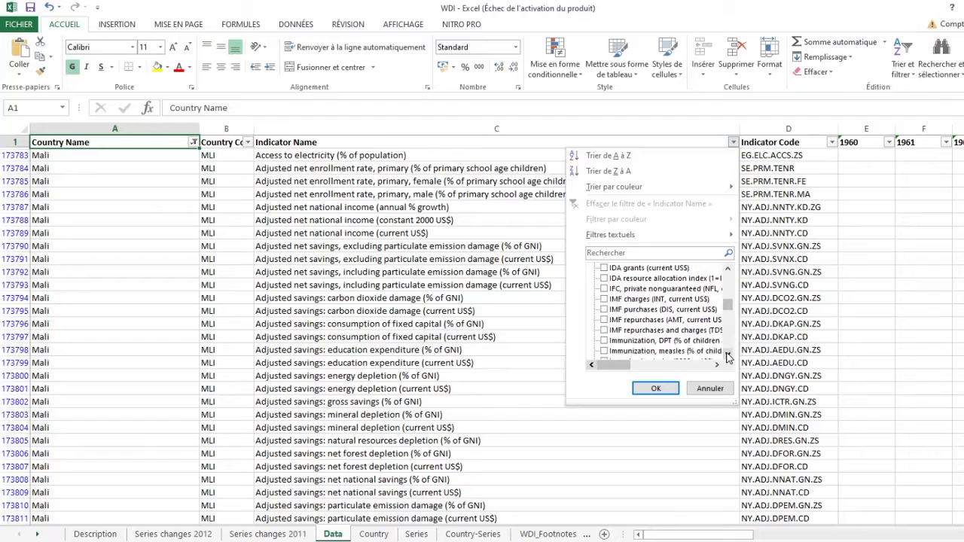
{"action": "left_click", "coordinate": [728, 270]}
{"action": "left_click", "coordinate": [727, 269]}
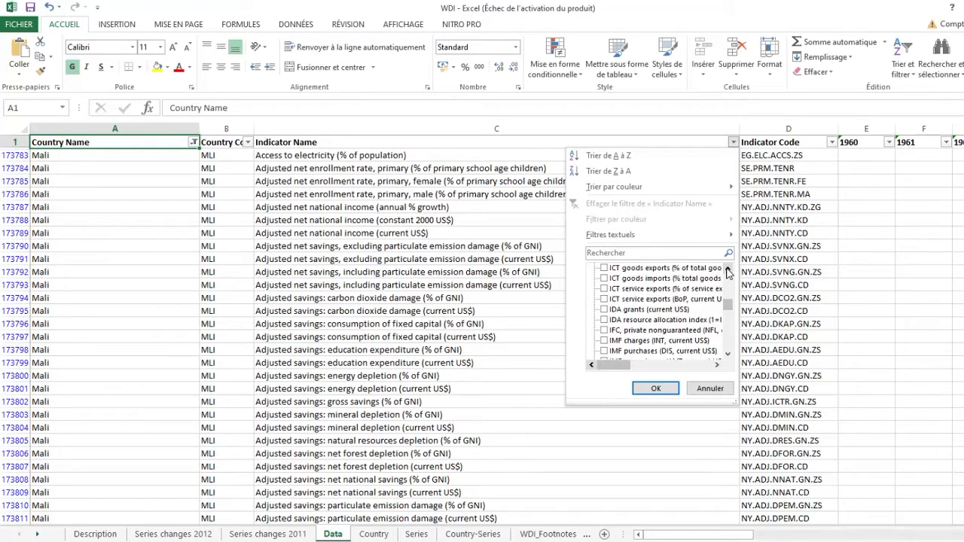
{"action": "left_click", "coordinate": [727, 270]}
{"action": "left_click", "coordinate": [728, 270]}
{"action": "left_click", "coordinate": [728, 270]}
{"action": "left_click", "coordinate": [727, 270]}
{"action": "left_click", "coordinate": [728, 269]}
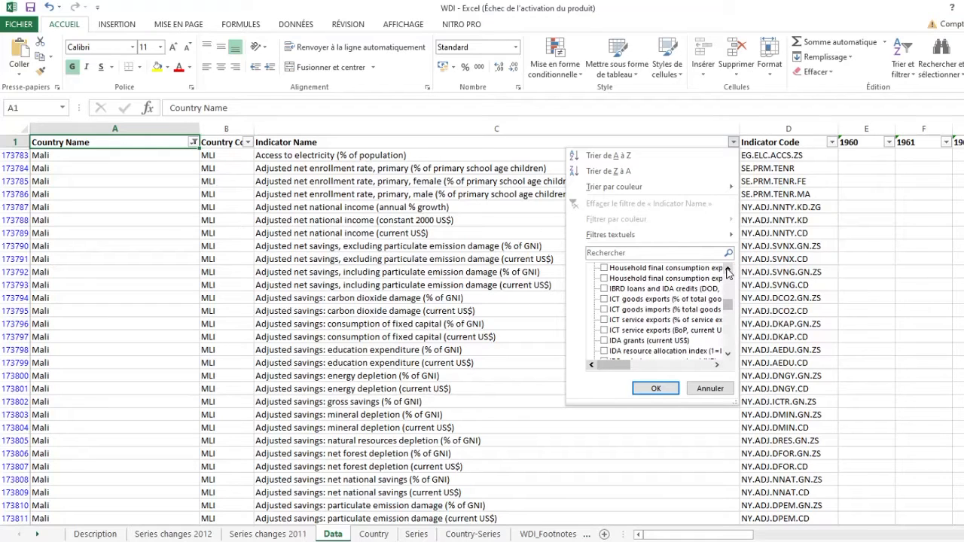
{"action": "left_click", "coordinate": [728, 270]}
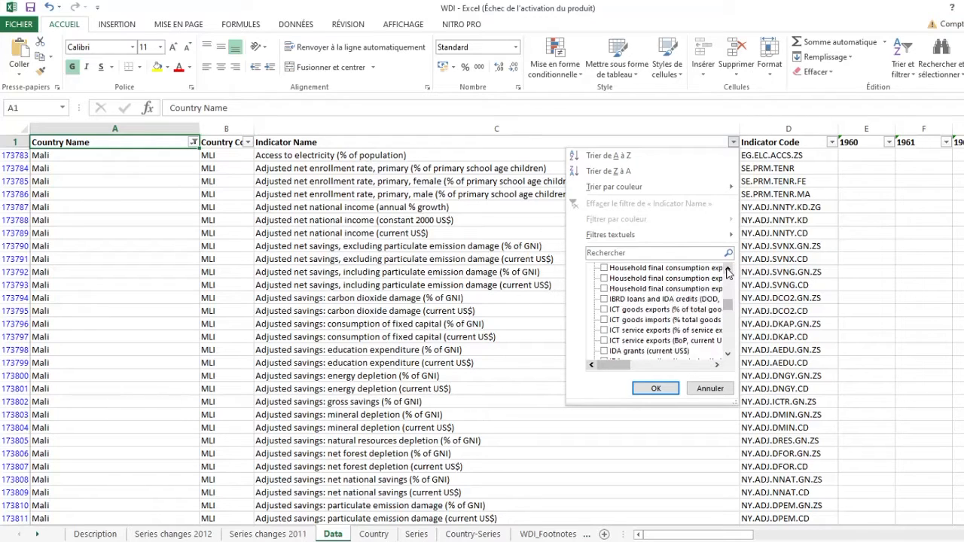
{"action": "left_click", "coordinate": [727, 269]}
{"action": "left_click", "coordinate": [727, 270]}
{"action": "left_click", "coordinate": [727, 270]}
{"action": "left_click", "coordinate": [728, 270]}
{"action": "left_click", "coordinate": [728, 270]}
{"action": "left_click", "coordinate": [727, 269]}
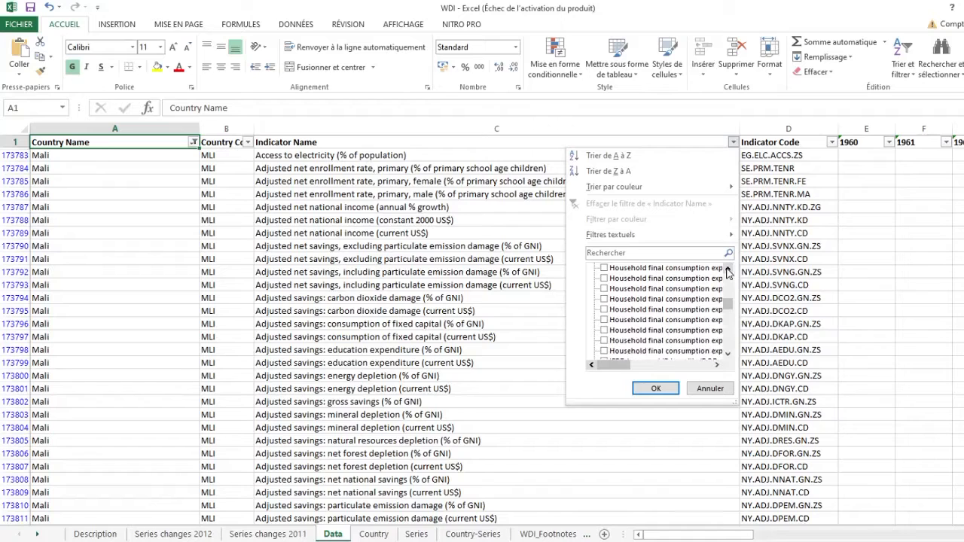
Try searching the indicator list for "Ico", clear the search and deselect all indicators again
{"action": "left_click", "coordinate": [605, 255]}
{"action": "type", "text": "lco"}
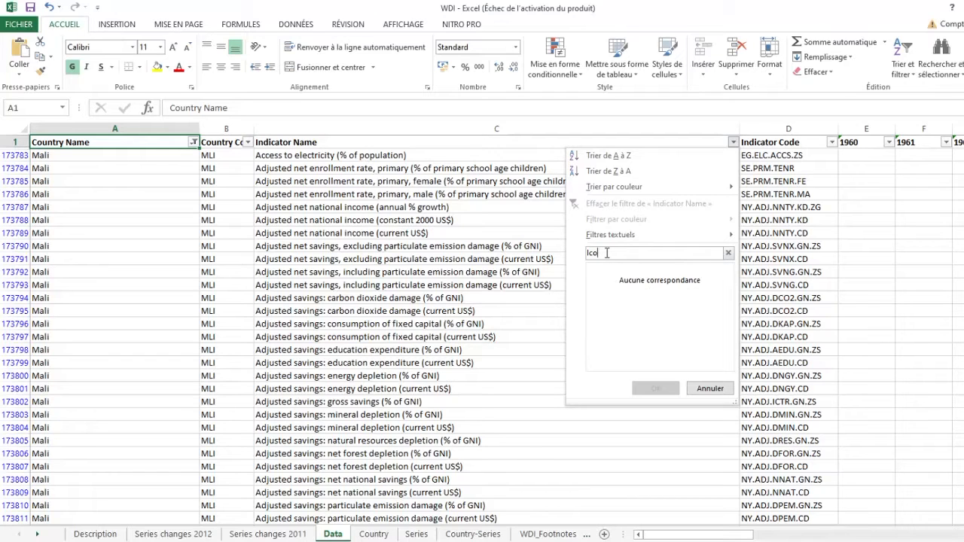
{"action": "key", "text": "BackSpace"}
{"action": "key", "text": "BackSpace"}
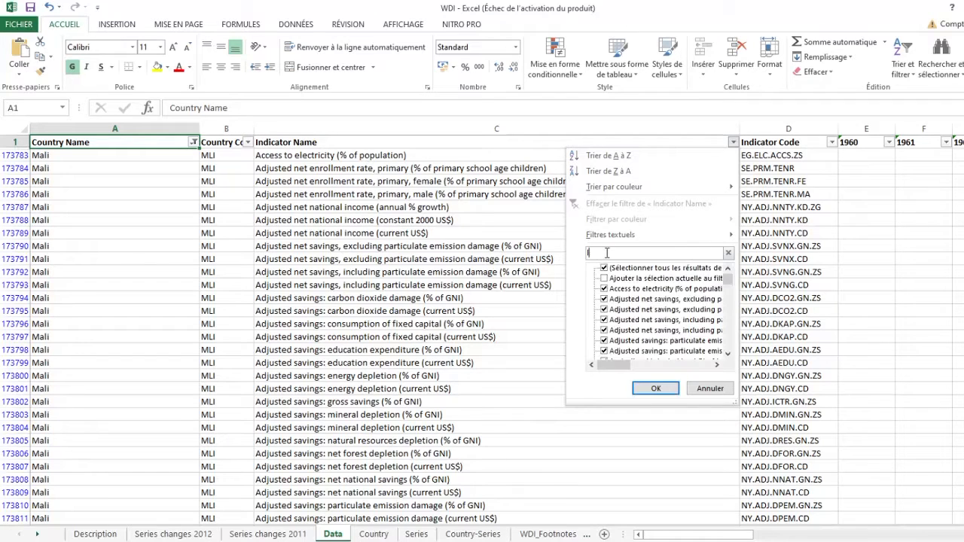
{"action": "key", "text": "BackSpace"}
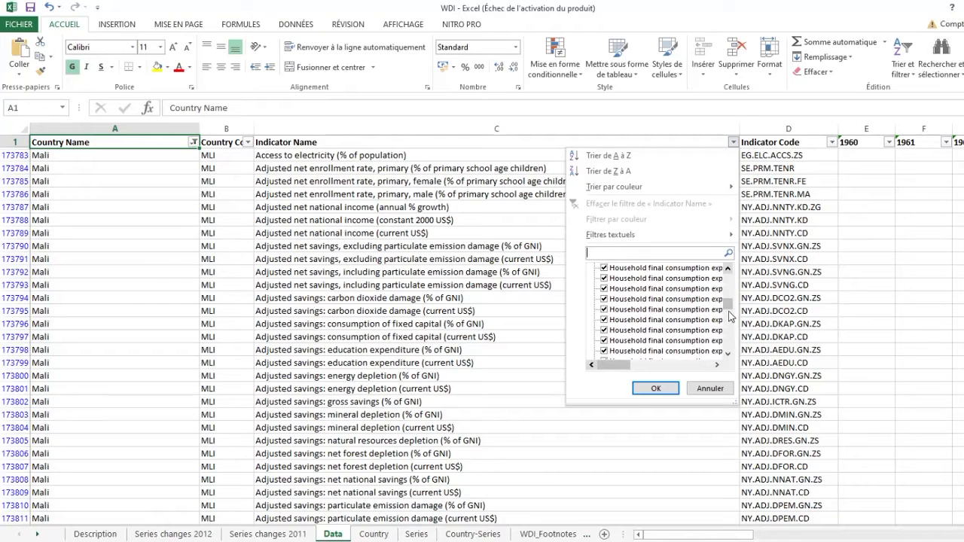
{"action": "left_click_drag", "start_coordinate": [729, 307], "coordinate": [728, 274]}
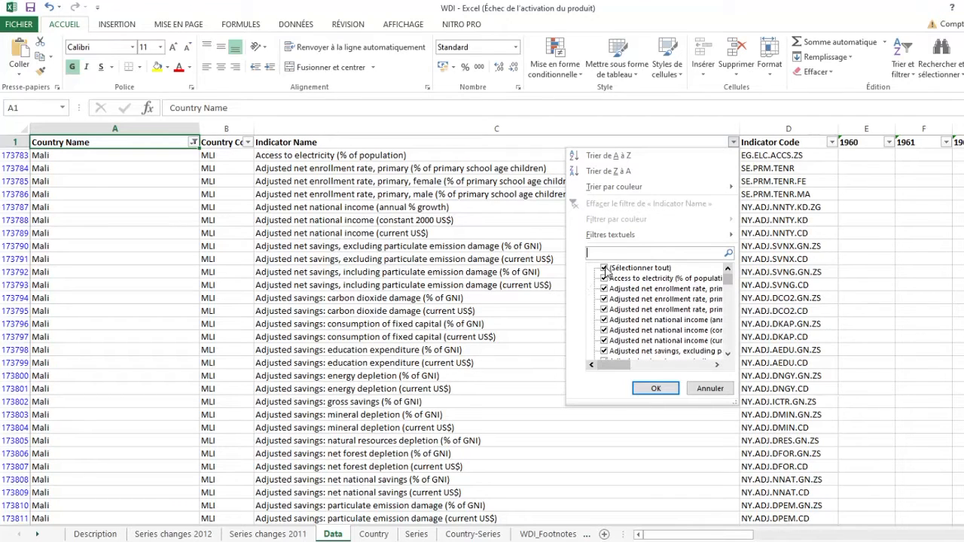
{"action": "left_click", "coordinate": [605, 269]}
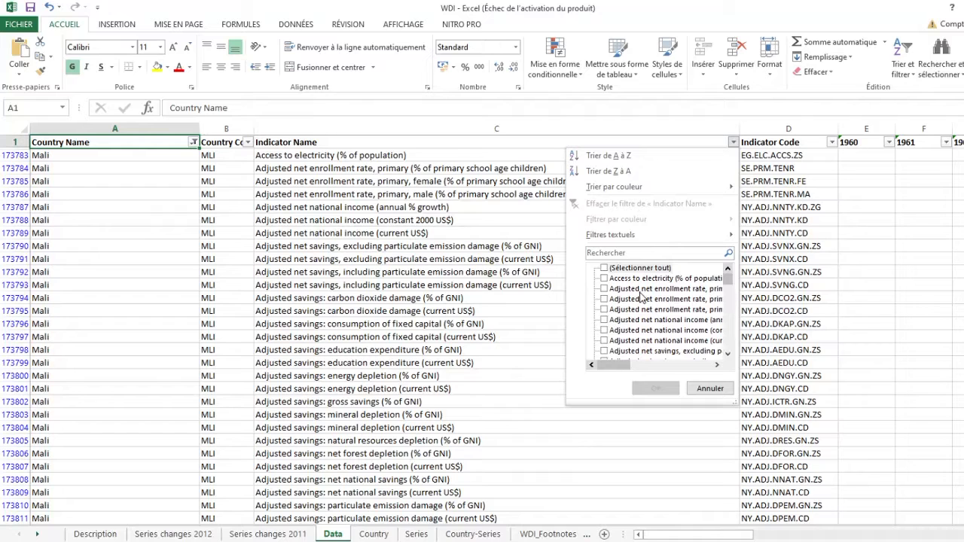
Select Gross domestic savings (% of GDP) in the Indicator Name filter list
{"action": "scroll", "coordinate": [641, 298], "scroll_direction": "down", "scroll_amount": 10}
{"action": "scroll", "coordinate": [641, 297], "scroll_direction": "down", "scroll_amount": 3}
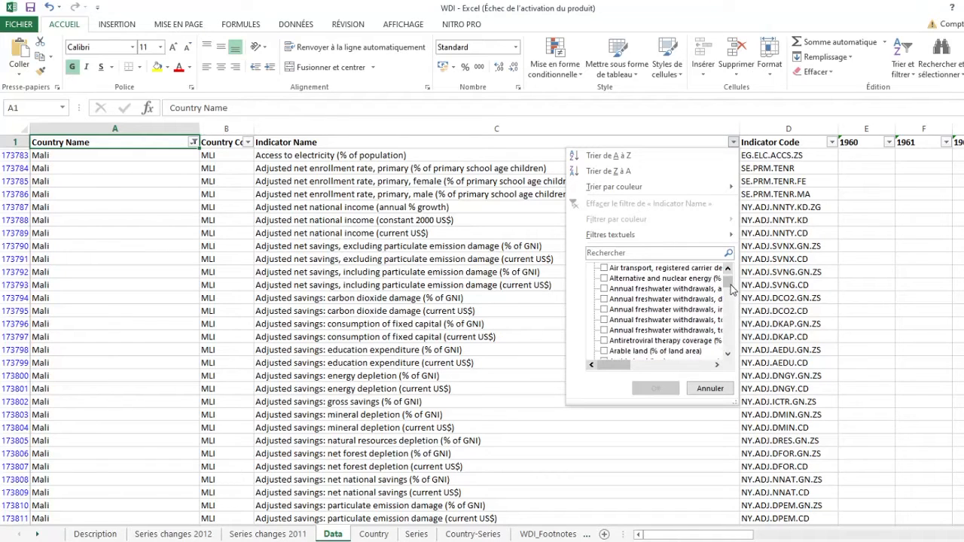
{"action": "left_click_drag", "start_coordinate": [732, 290], "coordinate": [734, 301]}
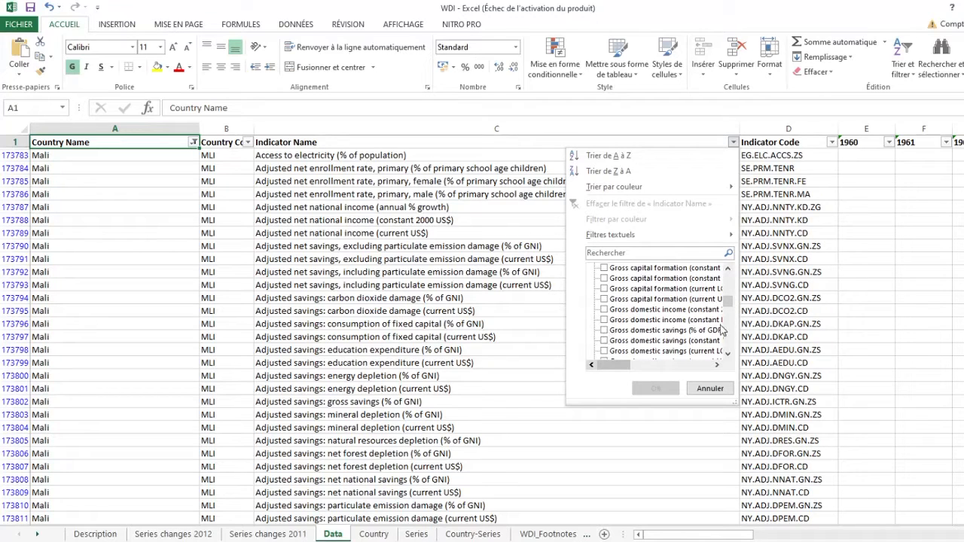
{"action": "left_click", "coordinate": [605, 330]}
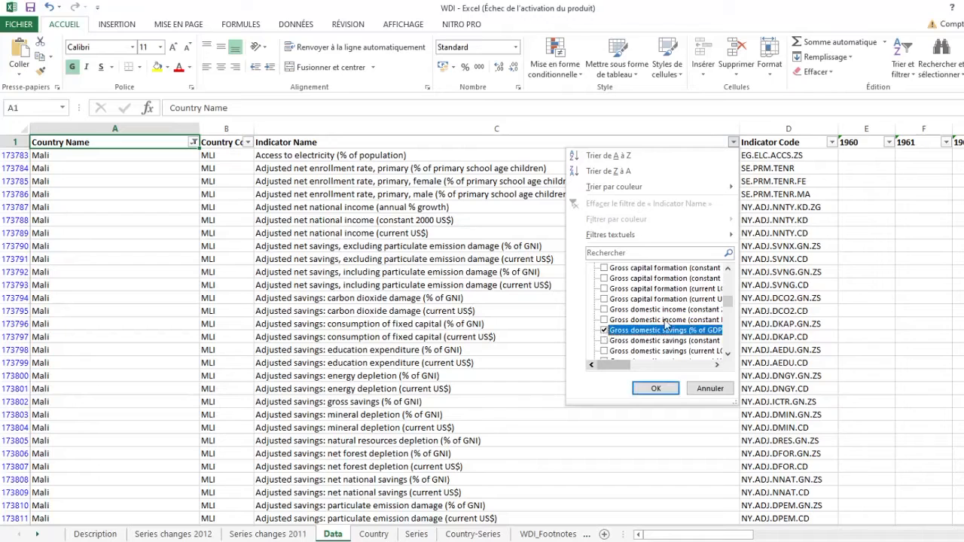
Add the constant 2005 version of GDP per capita, PPP to the selected indicators
{"action": "scroll", "coordinate": [664, 324], "scroll_direction": "up", "scroll_amount": 5}
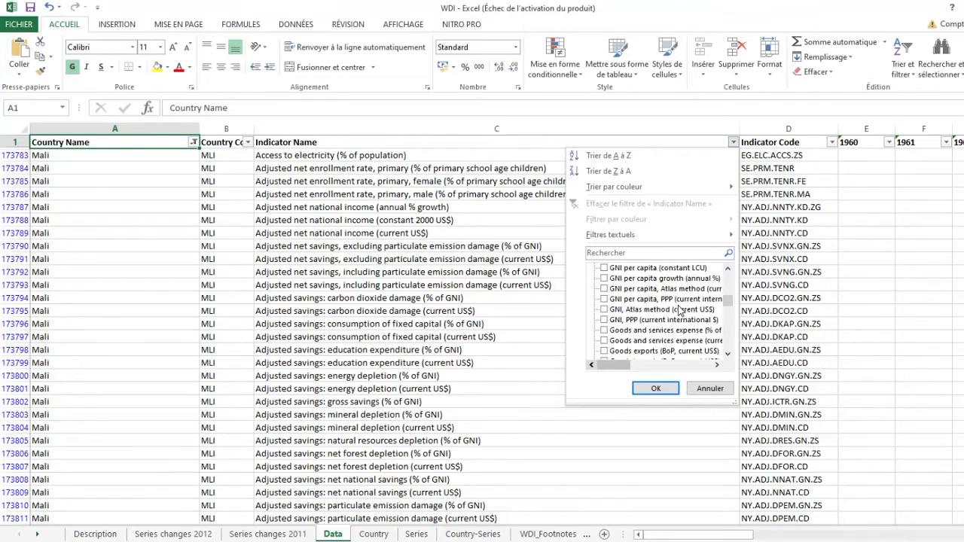
{"action": "scroll", "coordinate": [680, 310], "scroll_direction": "up", "scroll_amount": 2}
{"action": "scroll", "coordinate": [681, 311], "scroll_direction": "up", "scroll_amount": 1}
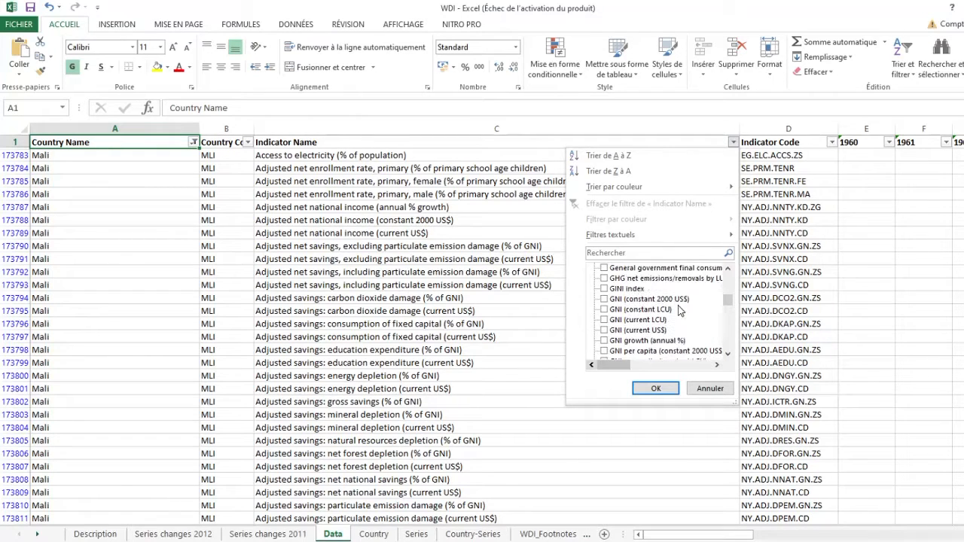
{"action": "scroll", "coordinate": [680, 311], "scroll_direction": "up", "scroll_amount": 3}
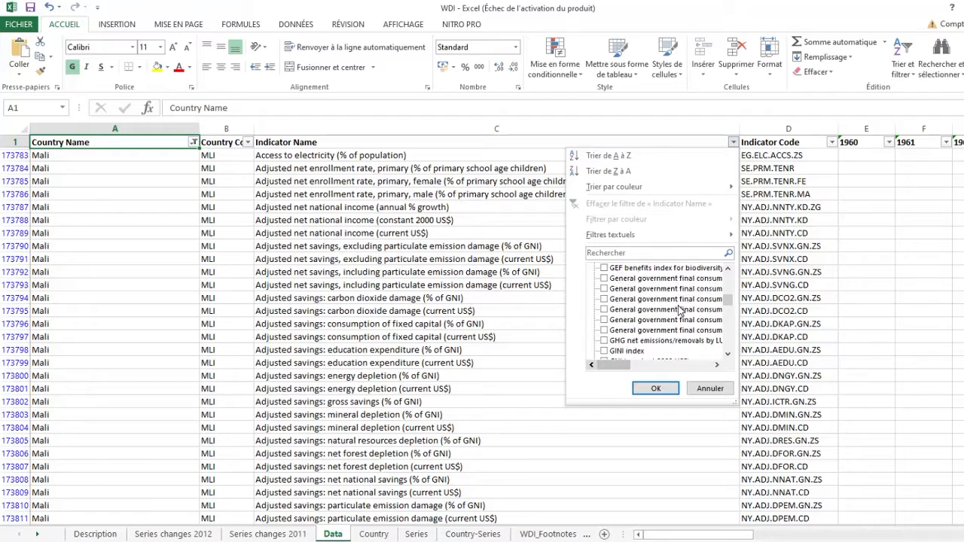
{"action": "scroll", "coordinate": [680, 310], "scroll_direction": "up", "scroll_amount": 1}
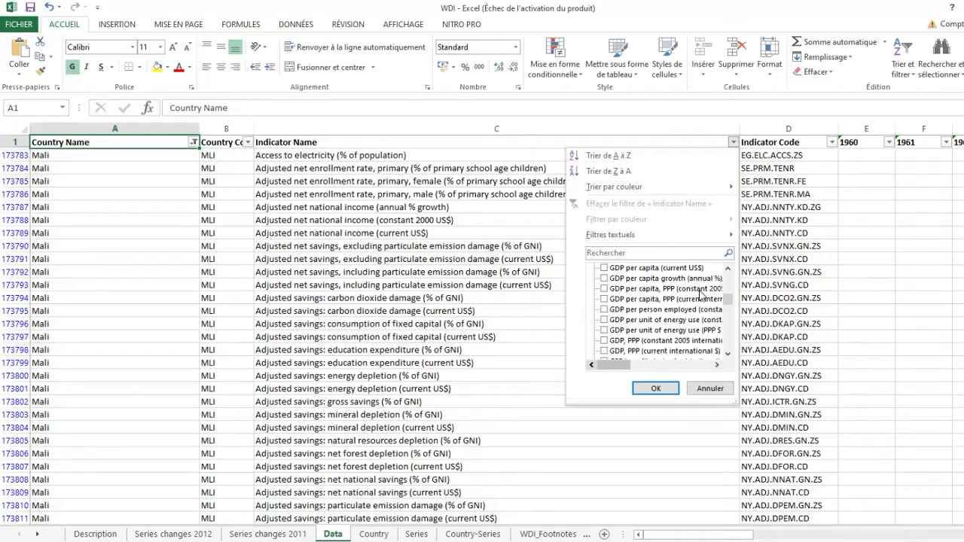
{"action": "left_click", "coordinate": [604, 290]}
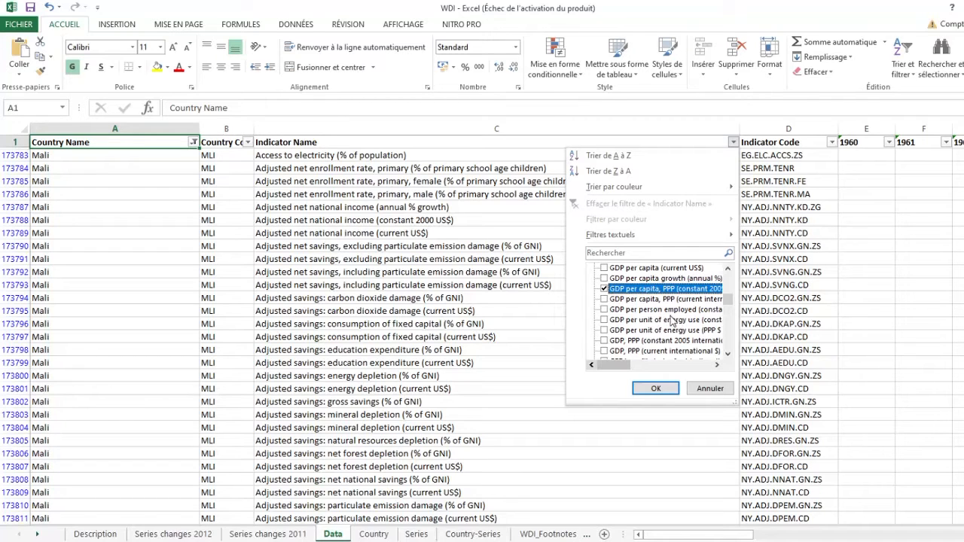
Add Import value index (2000 = 100) to the selected indicators in the Indicator Name filter
{"action": "scroll", "coordinate": [671, 321], "scroll_direction": "down", "scroll_amount": 15}
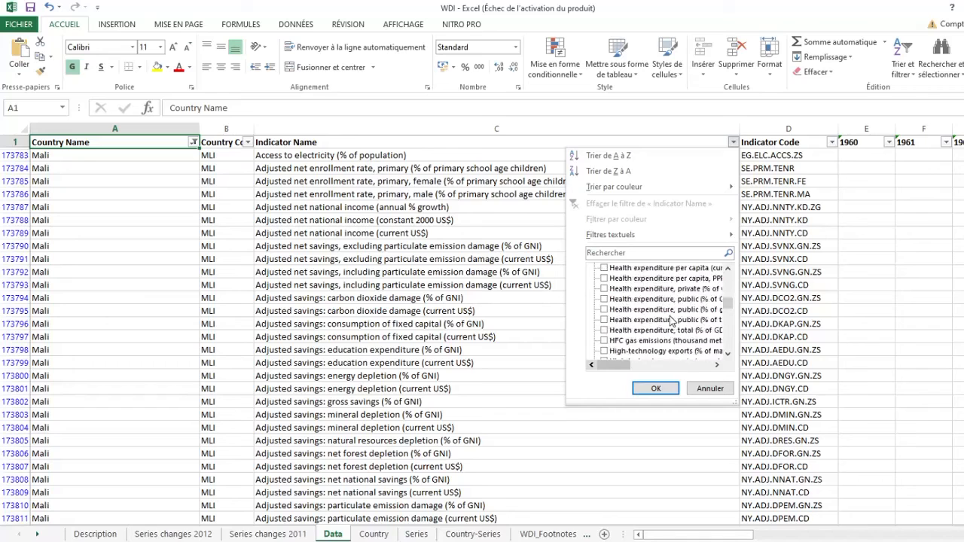
{"action": "scroll", "coordinate": [671, 321], "scroll_direction": "down", "scroll_amount": 15}
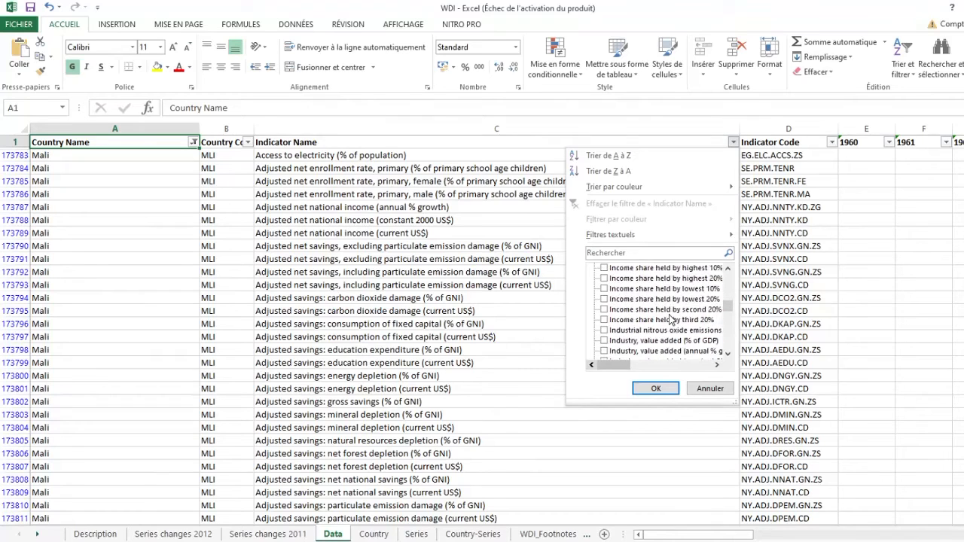
{"action": "scroll", "coordinate": [671, 321], "scroll_direction": "up", "scroll_amount": 5}
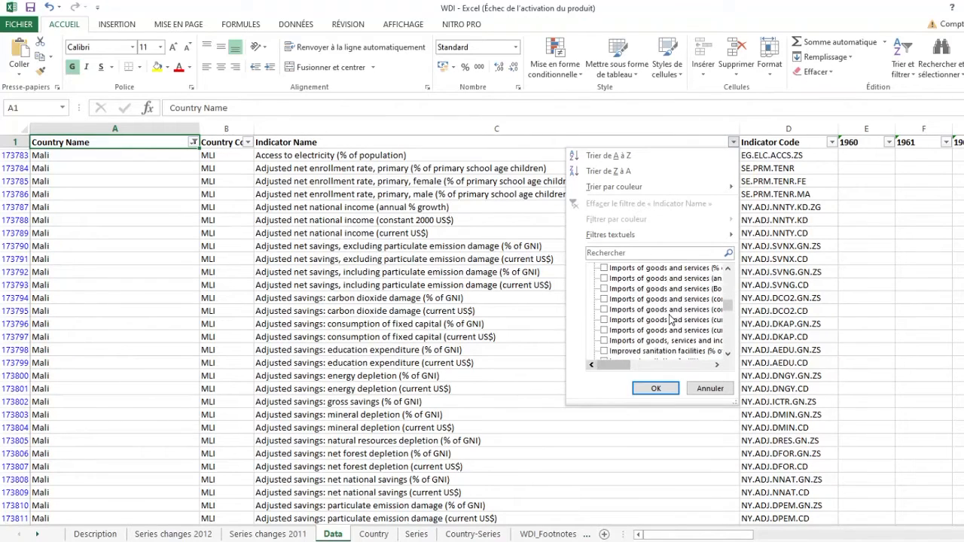
{"action": "scroll", "coordinate": [671, 321], "scroll_direction": "up", "scroll_amount": 1}
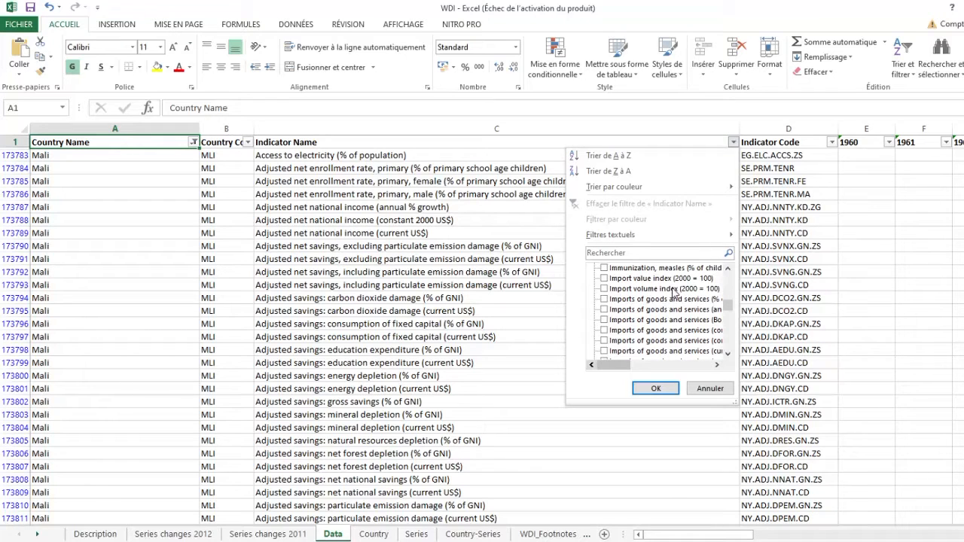
{"action": "left_click", "coordinate": [604, 279]}
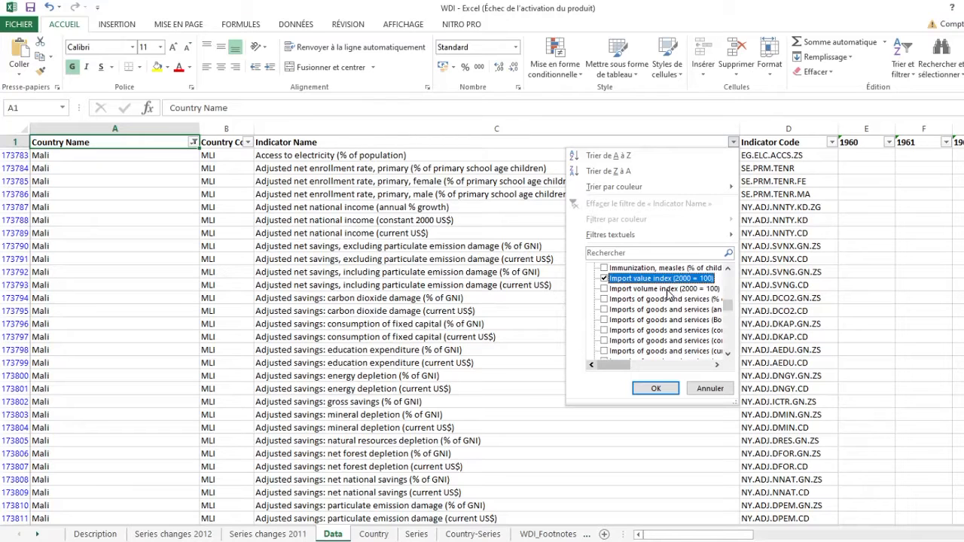
Add Income payments (BoP, current US$) to the selected indicators and apply the Indicator Name filter
{"action": "scroll", "coordinate": [666, 318], "scroll_direction": "up", "scroll_amount": 5}
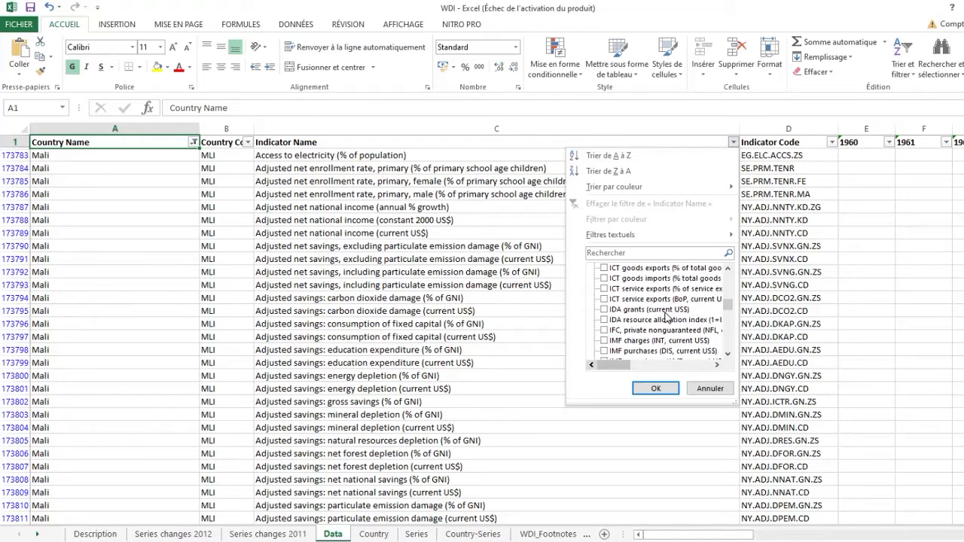
{"action": "scroll", "coordinate": [665, 317], "scroll_direction": "down", "scroll_amount": 4}
{"action": "scroll", "coordinate": [666, 317], "scroll_direction": "down", "scroll_amount": 8}
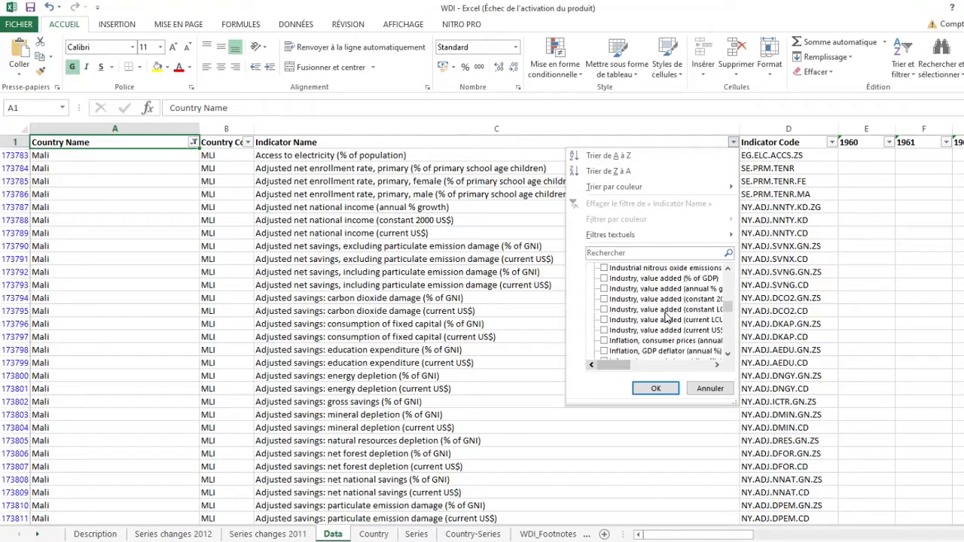
{"action": "scroll", "coordinate": [649, 318], "scroll_direction": "up", "scroll_amount": 3}
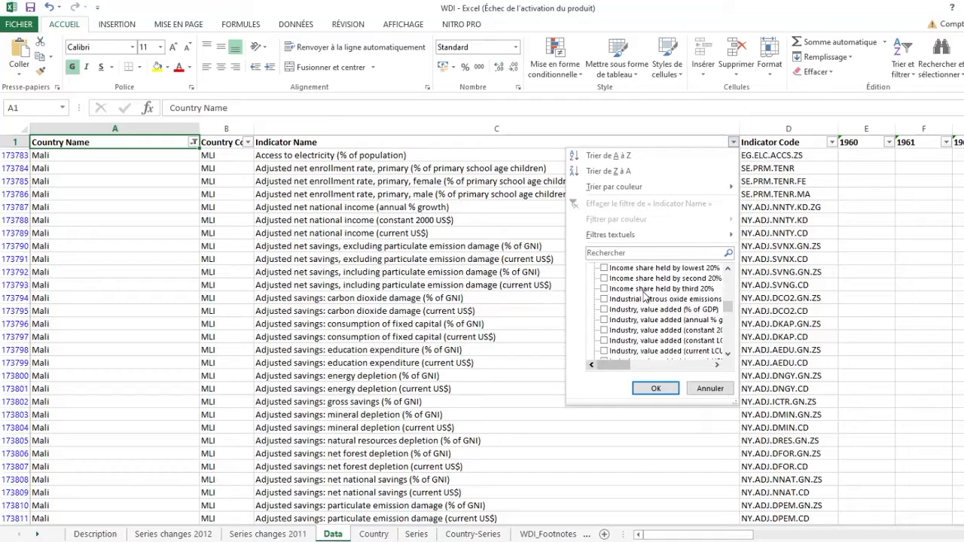
{"action": "scroll", "coordinate": [645, 296], "scroll_direction": "up", "scroll_amount": 2}
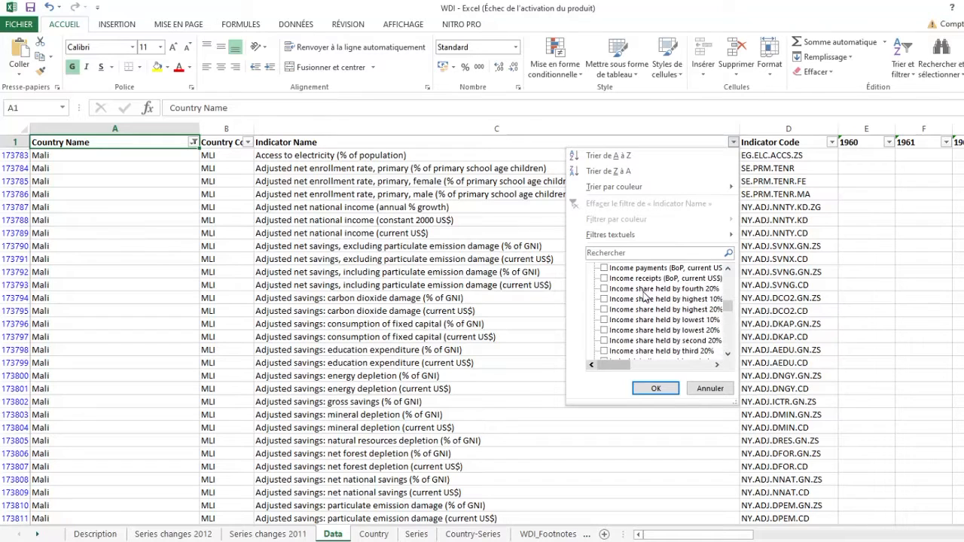
{"action": "scroll", "coordinate": [645, 296], "scroll_direction": "up", "scroll_amount": 1}
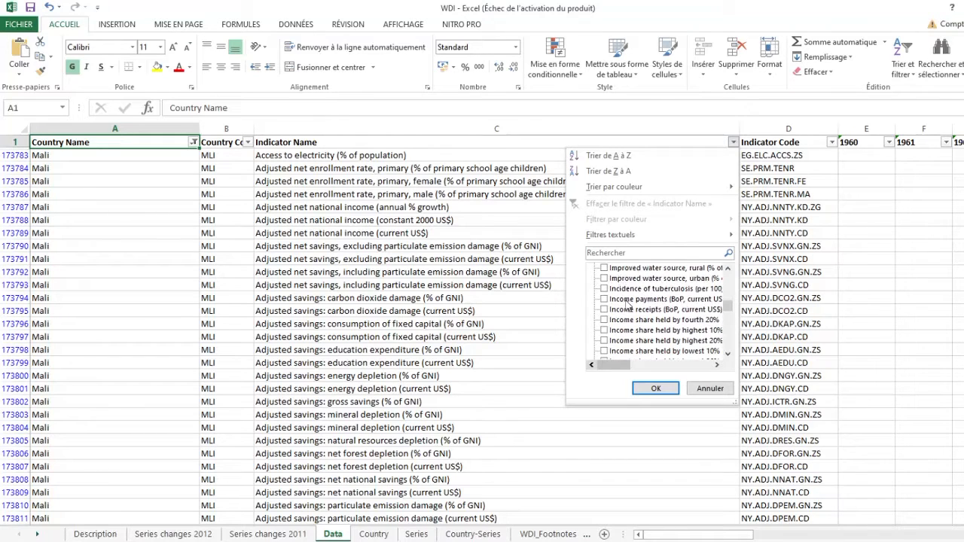
{"action": "left_click", "coordinate": [613, 300]}
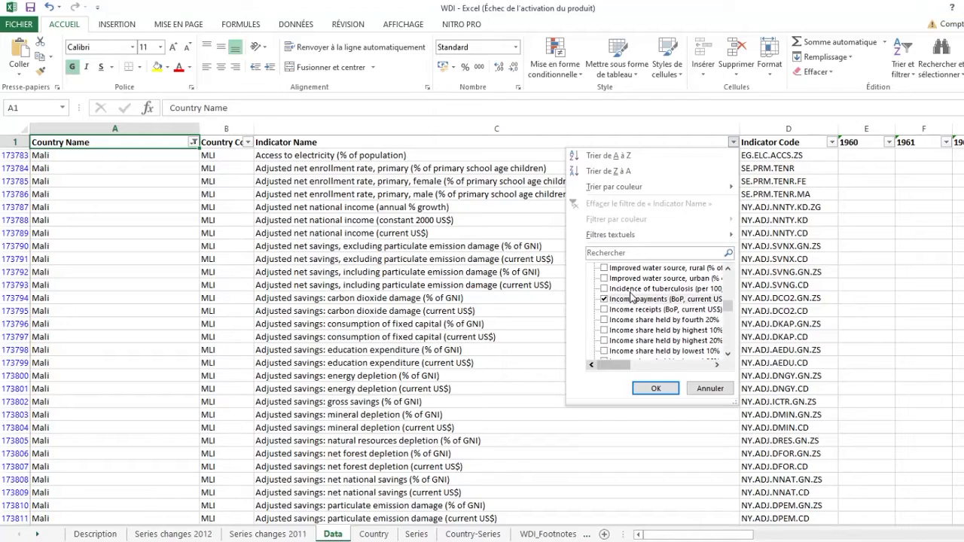
{"action": "left_click", "coordinate": [655, 390]}
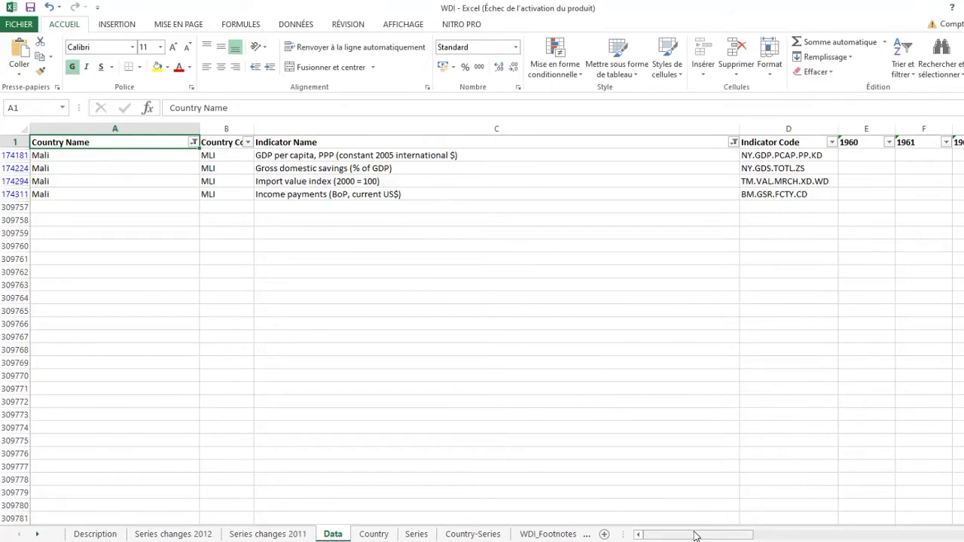
Examine the filtered Mali indicator rows across the year columns up to 2012 to check data availability
{"action": "left_click_drag", "start_coordinate": [695, 536], "coordinate": [925, 537]}
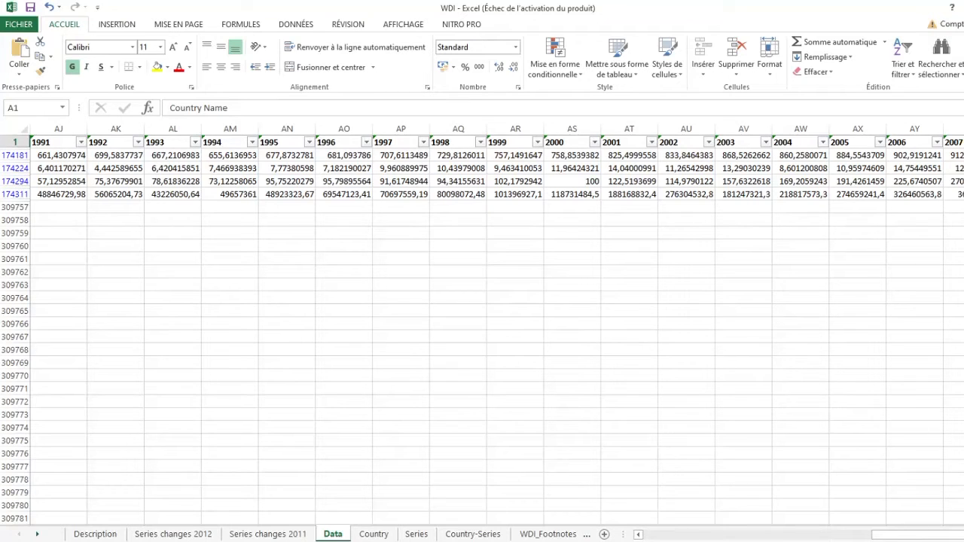
{"action": "left_click_drag", "start_coordinate": [922, 536], "coordinate": [574, 381]}
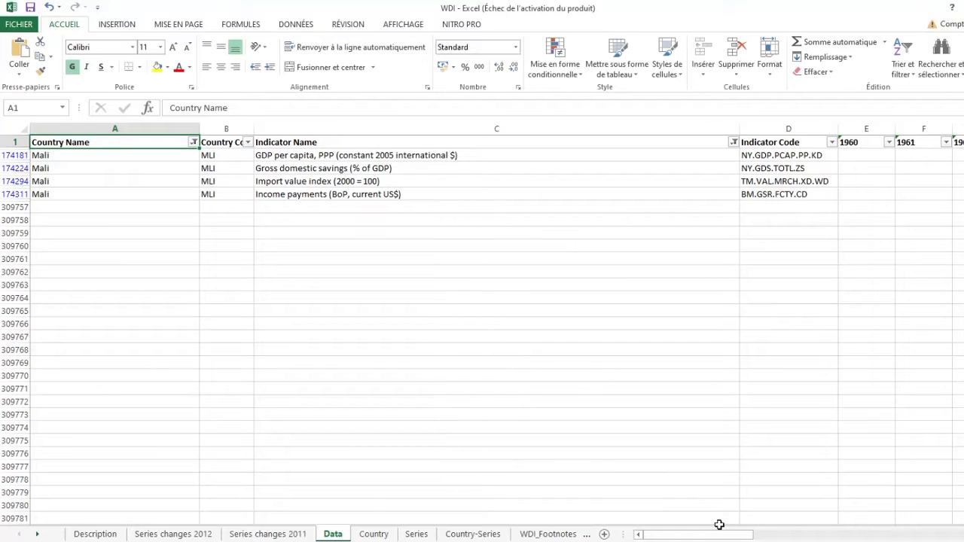
{"action": "double_click", "coordinate": [101, 140]}
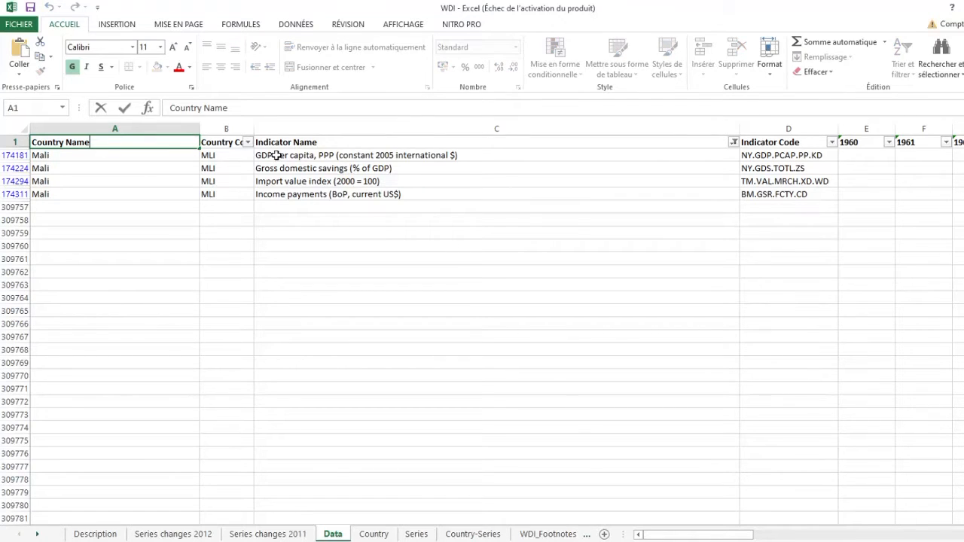
{"action": "left_click", "coordinate": [277, 156]}
{"action": "left_click", "coordinate": [135, 143]}
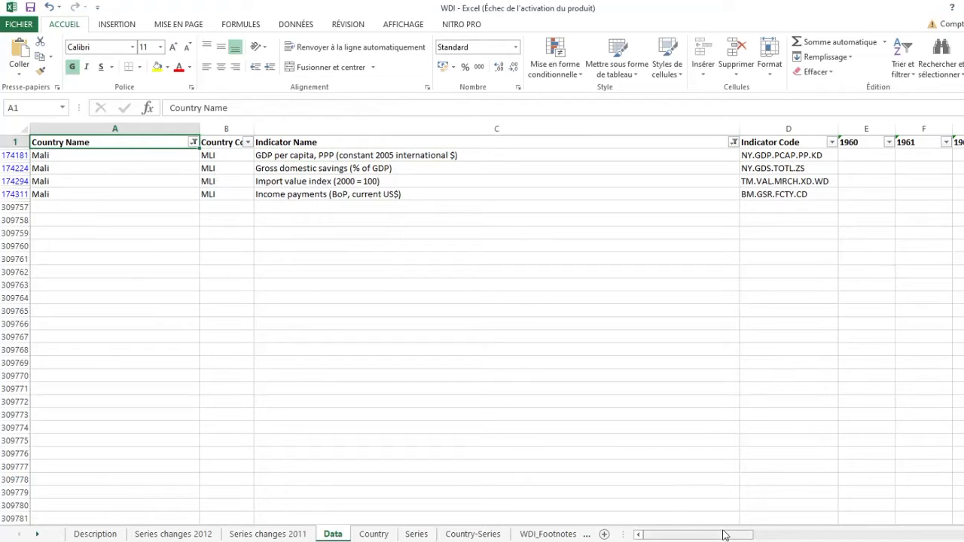
{"action": "left_click", "coordinate": [832, 534]}
{"action": "left_click_drag", "start_coordinate": [742, 535], "coordinate": [959, 534]}
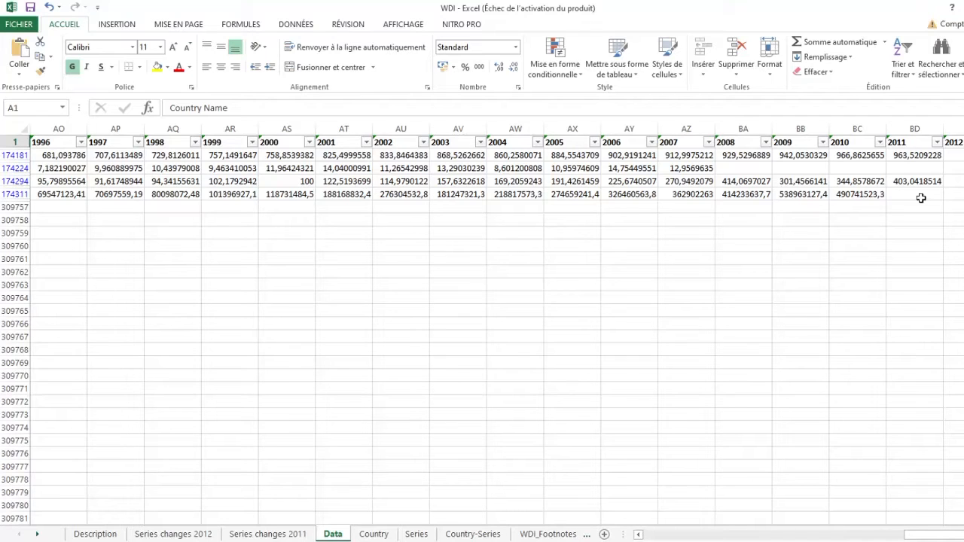
Copy the whole filtered Mali table with its header row, extending the selection to include the 2012 column
{"action": "key", "text": "ctrl+a"}
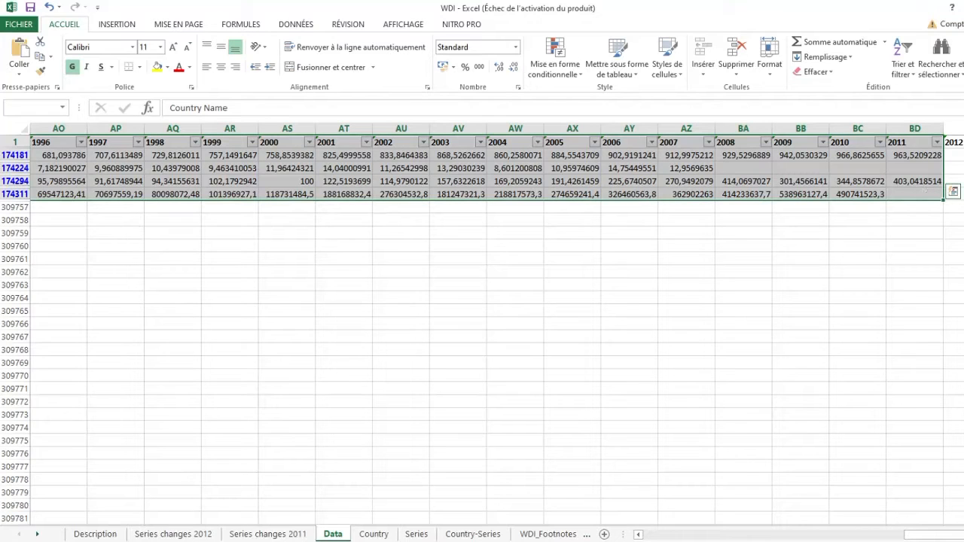
{"action": "key", "text": "shift+Right"}
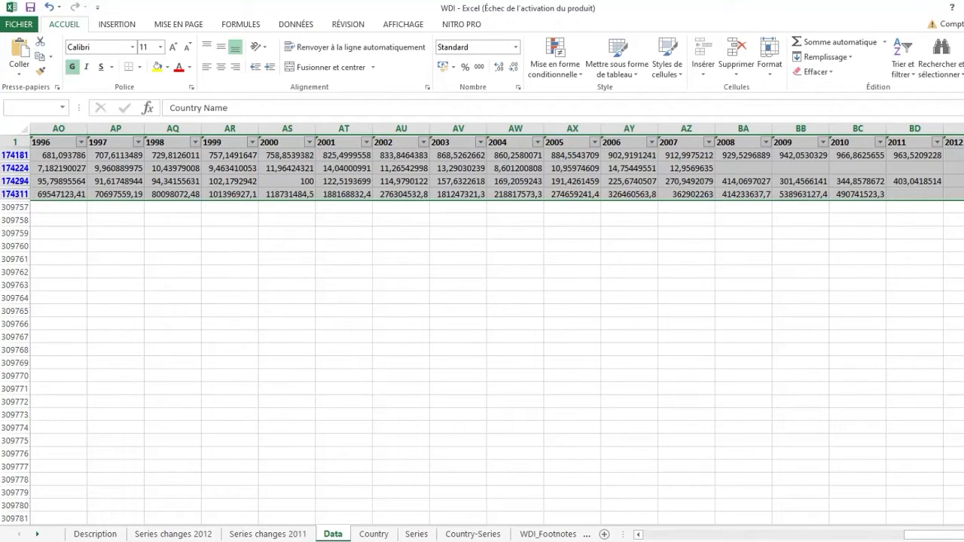
{"action": "right_click", "coordinate": [472, 164]}
{"action": "left_click", "coordinate": [497, 193]}
{"action": "scroll", "coordinate": [458, 193], "scroll_direction": "left", "scroll_amount": 10}
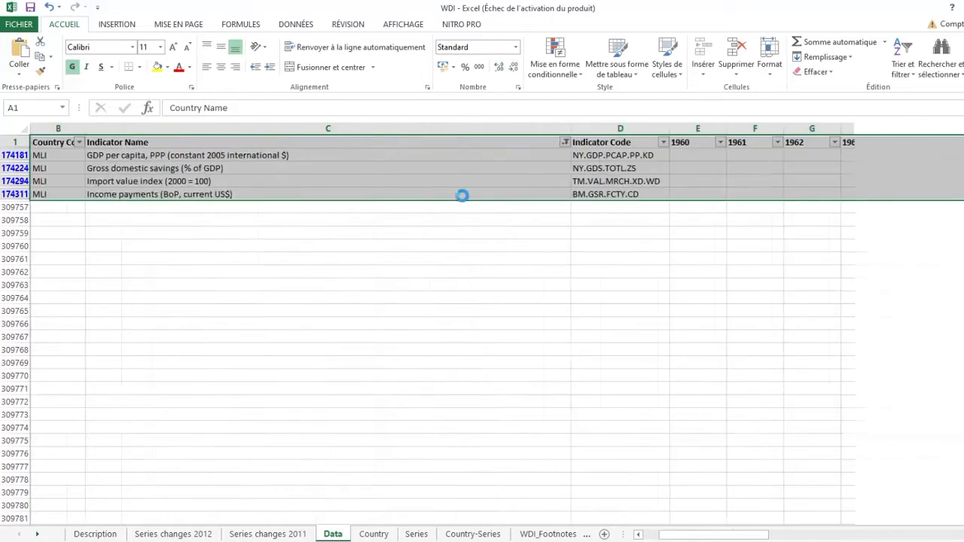
Create a new blank workbook and paste the copied Mali table at cell A1
{"action": "left_click", "coordinate": [18, 24]}
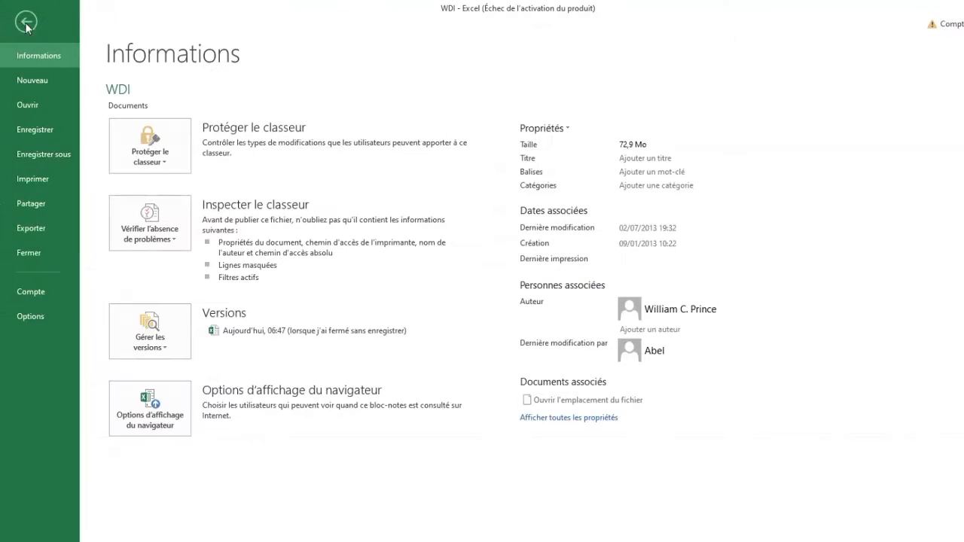
{"action": "left_click", "coordinate": [41, 79]}
{"action": "left_click", "coordinate": [193, 217]}
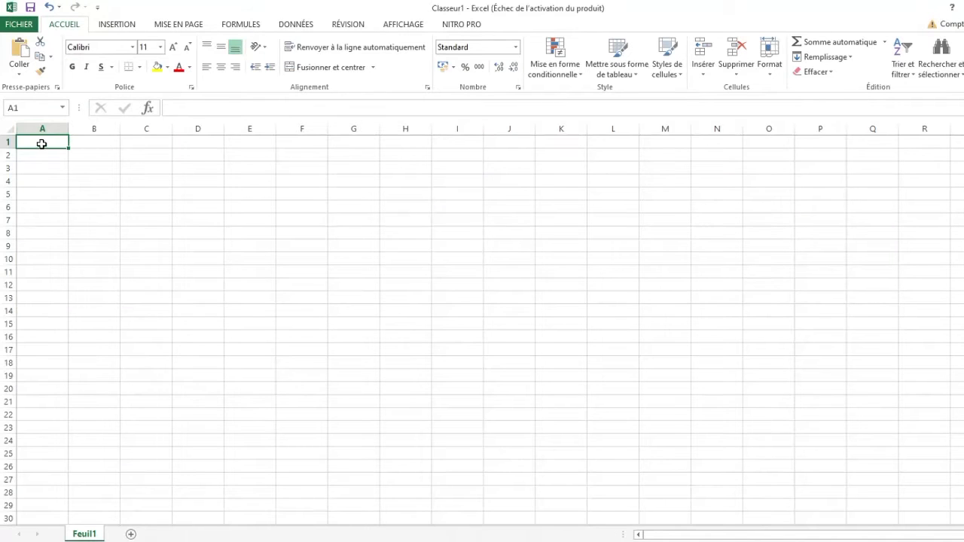
{"action": "right_click", "coordinate": [41, 143]}
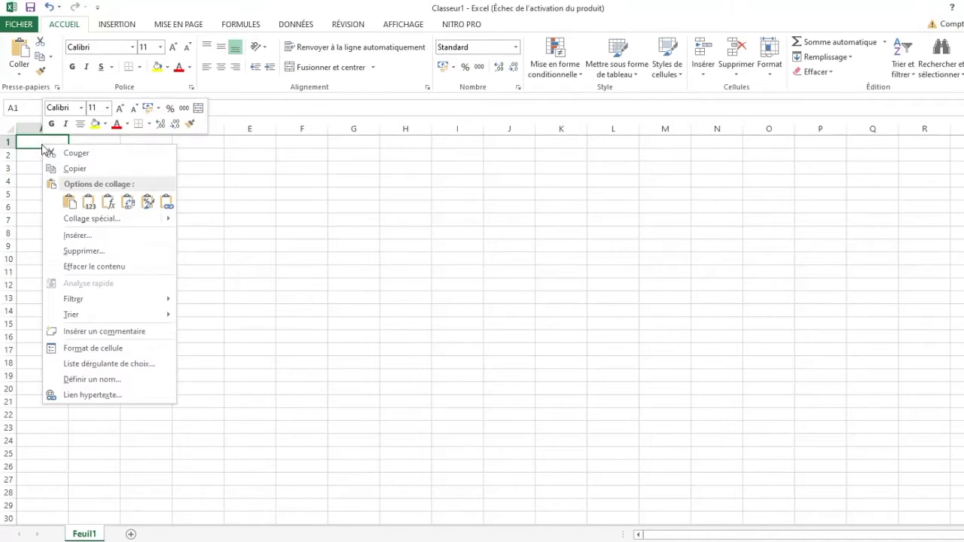
{"action": "left_click", "coordinate": [70, 201]}
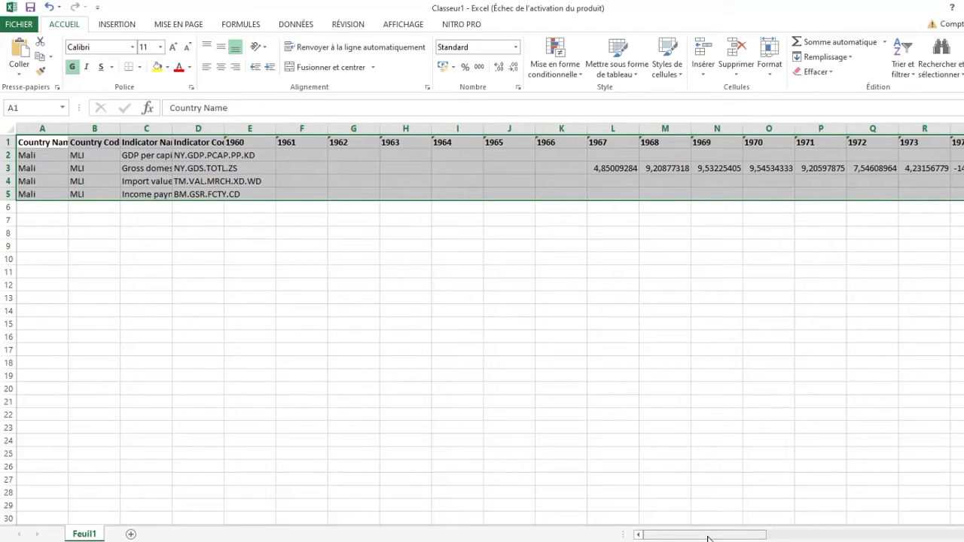
Delete the year columns from 1961 to 1999 in the new workbook
{"action": "left_click", "coordinate": [309, 124]}
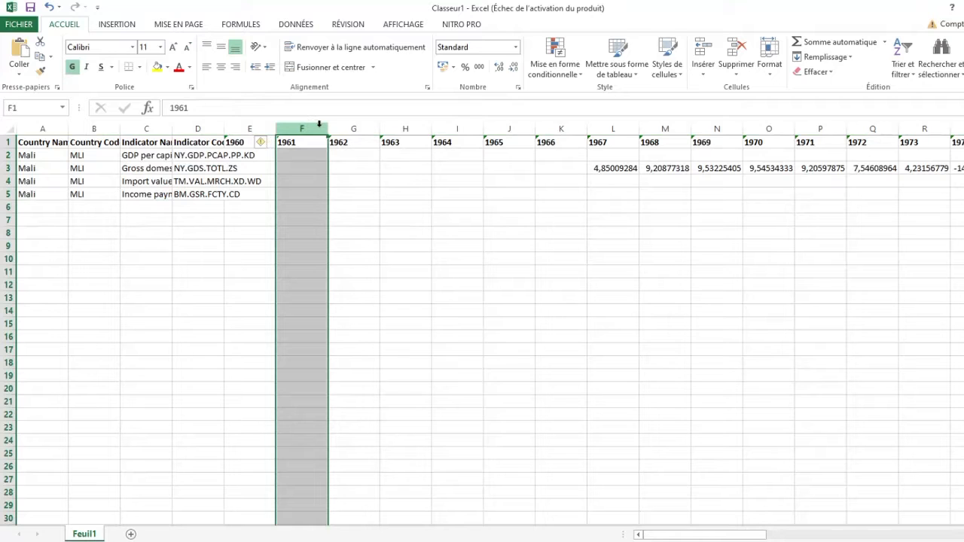
{"action": "left_click_drag", "start_coordinate": [318, 129], "coordinate": [341, 145]}
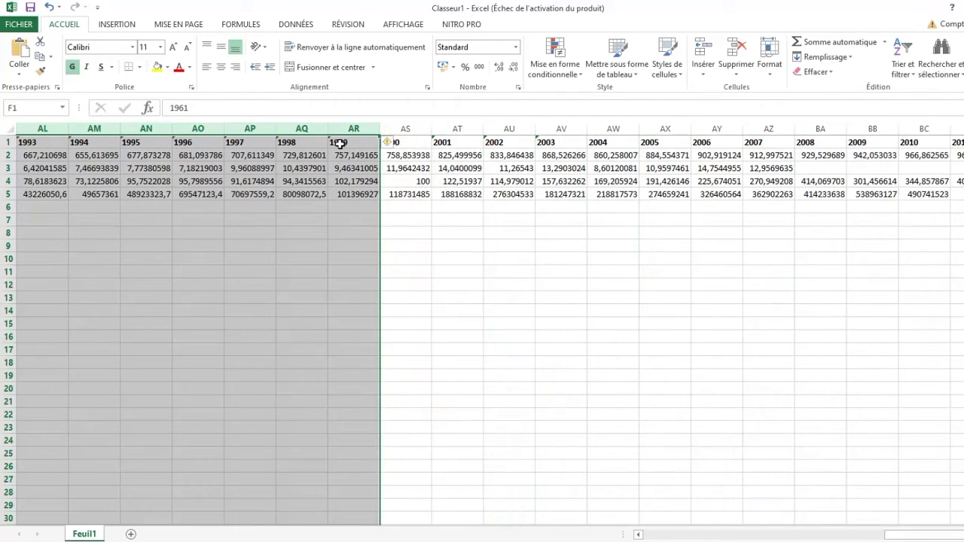
{"action": "right_click", "coordinate": [183, 155]}
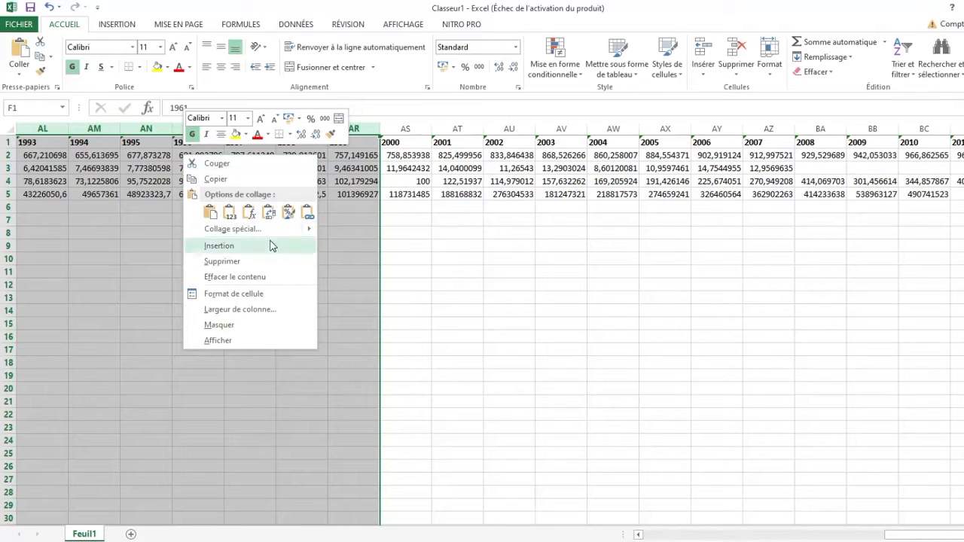
{"action": "left_click", "coordinate": [228, 263]}
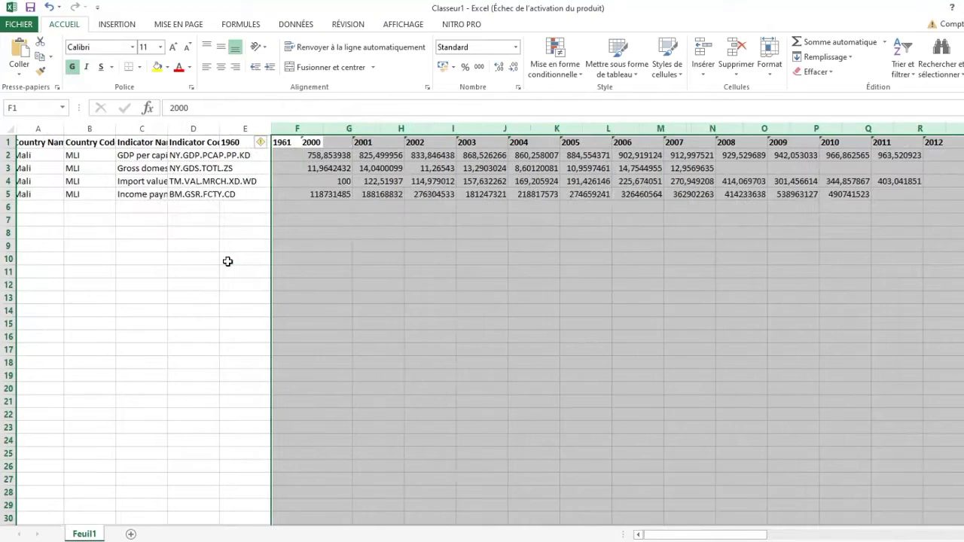
Delete the 2011 and 2012 columns so the table ends at 2010
{"action": "left_click", "coordinate": [930, 142]}
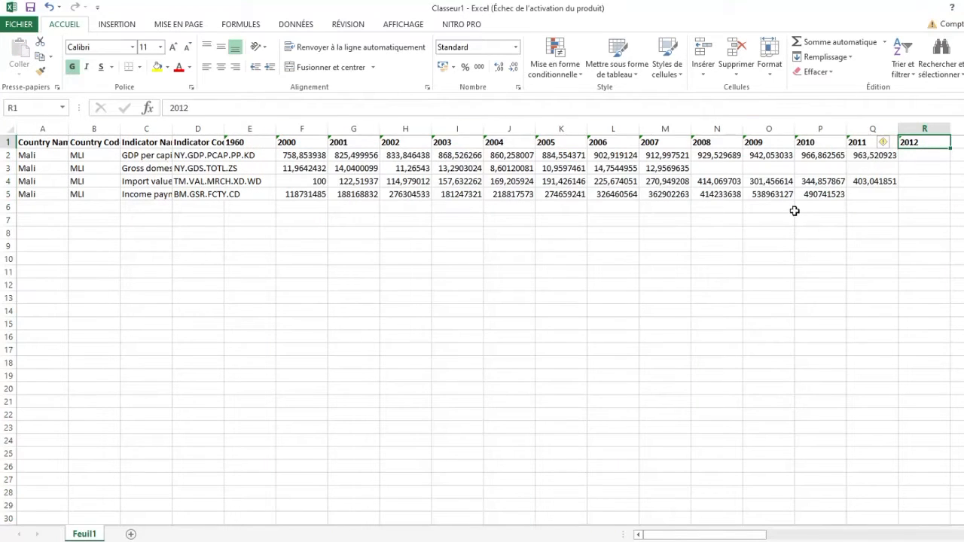
{"action": "left_click_drag", "start_coordinate": [863, 129], "coordinate": [921, 126]}
{"action": "right_click", "coordinate": [896, 232]}
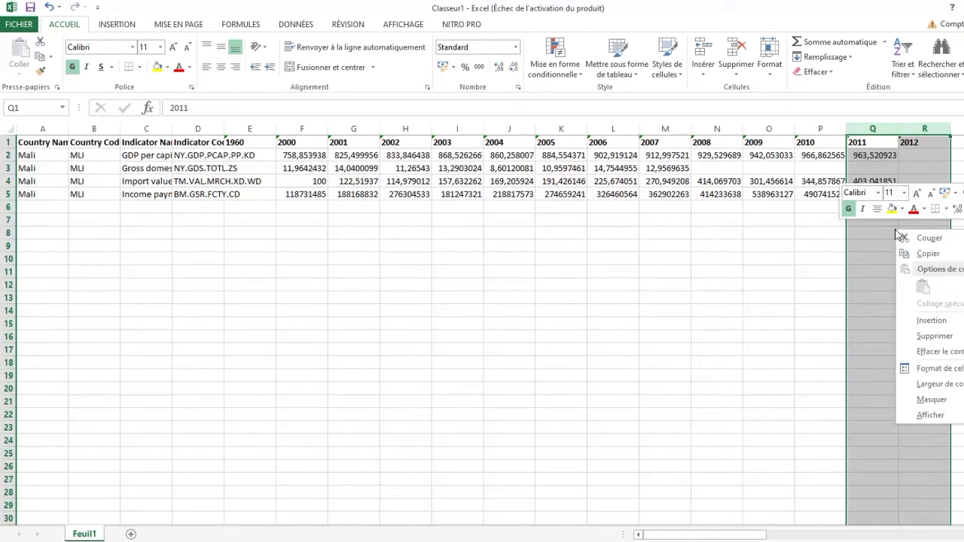
{"action": "left_click", "coordinate": [932, 336]}
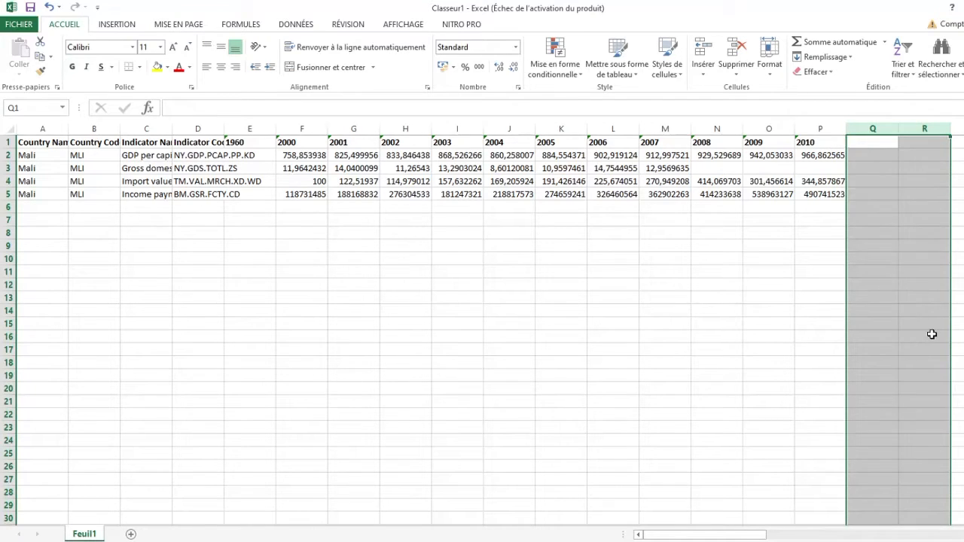
{"action": "left_click", "coordinate": [790, 324]}
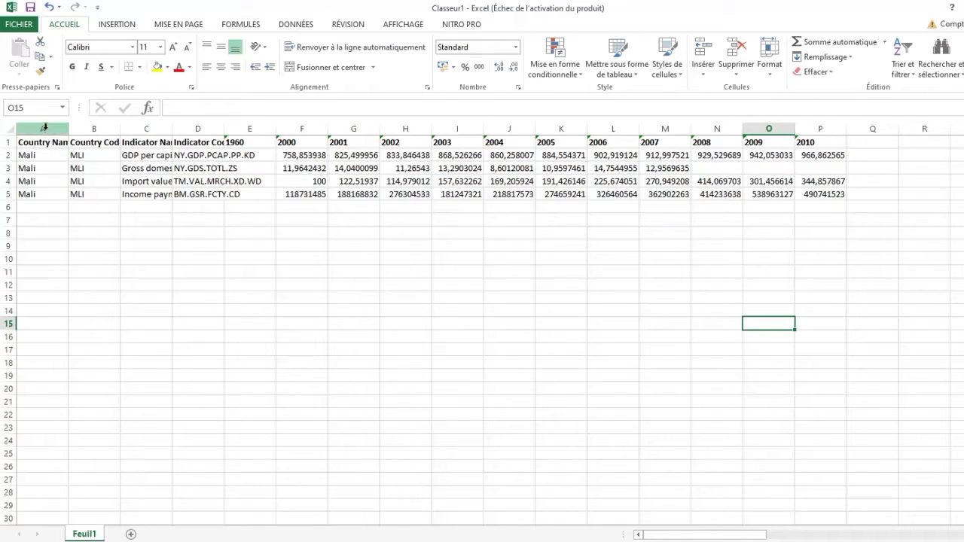
Delete the Country Name and Country Code columns from the table
{"action": "left_click_drag", "start_coordinate": [48, 126], "coordinate": [74, 192]}
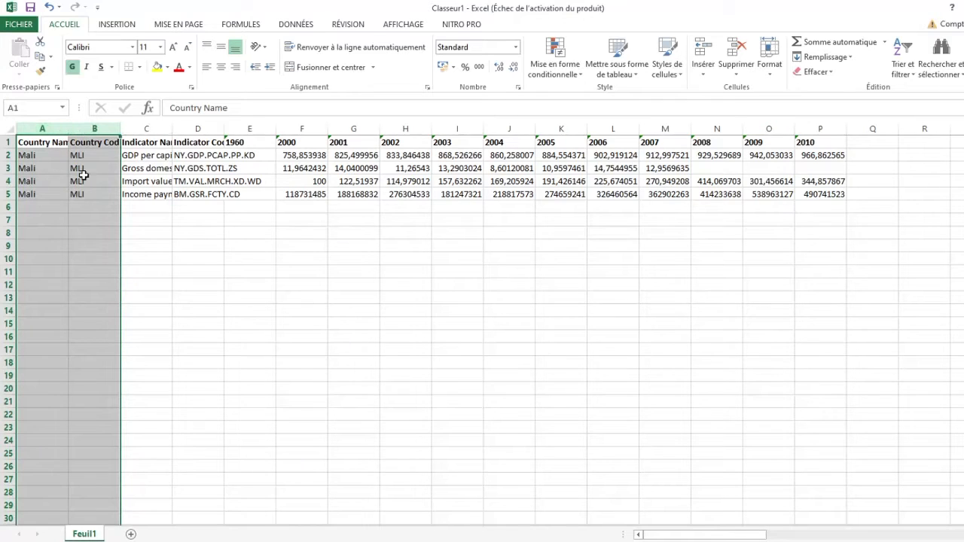
{"action": "right_click", "coordinate": [84, 175]}
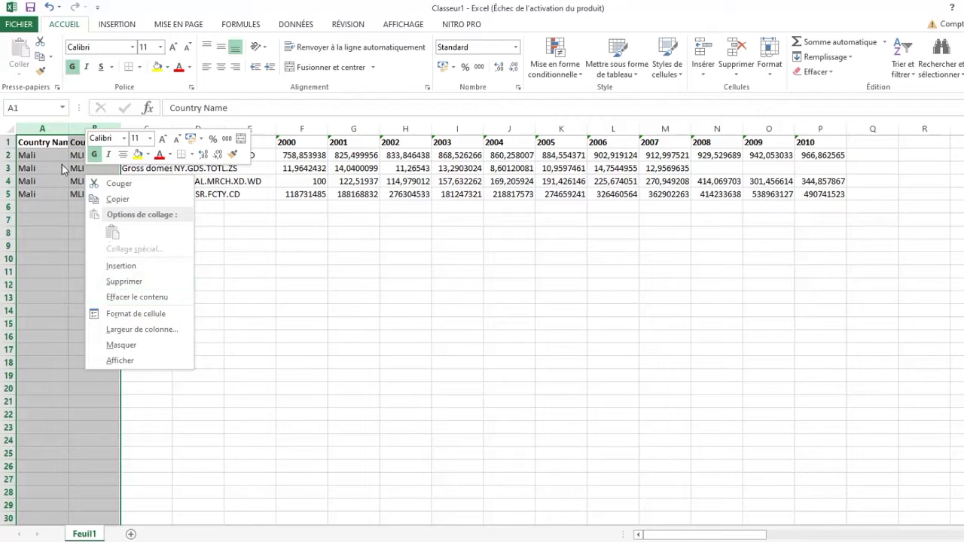
{"action": "left_click", "coordinate": [133, 283]}
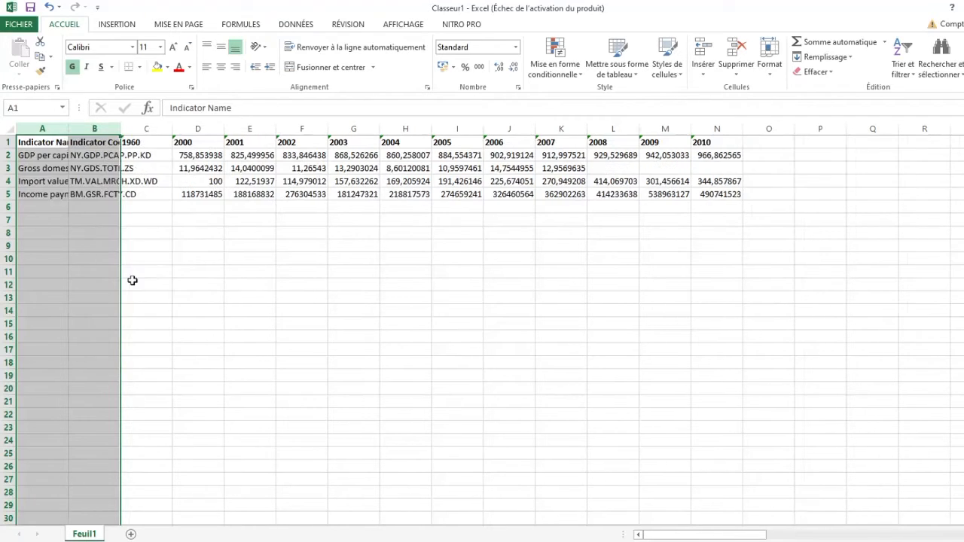
Copy the whole Mali table, cells A1 to N5, on Feuil1
{"action": "left_click", "coordinate": [226, 261]}
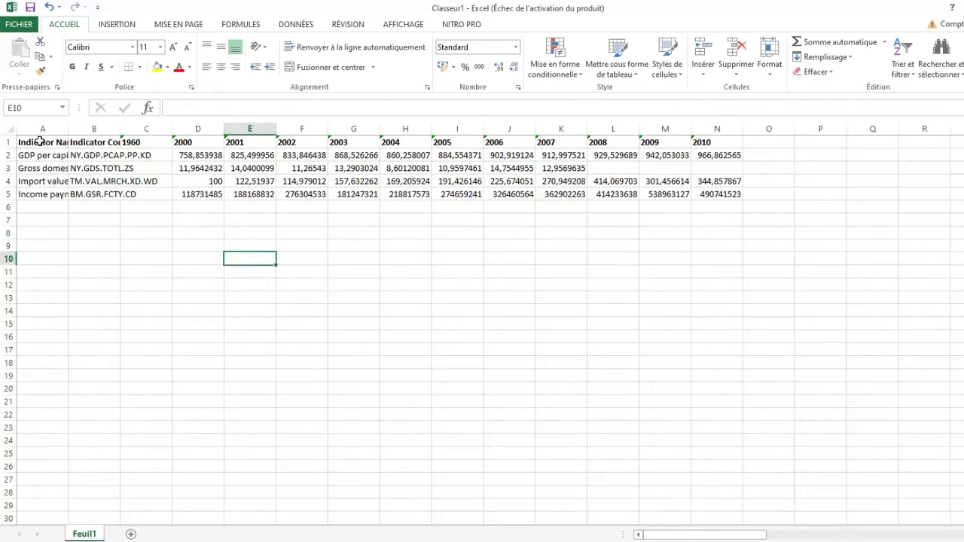
{"action": "left_click_drag", "start_coordinate": [38, 141], "coordinate": [728, 188]}
{"action": "right_click", "coordinate": [427, 173]}
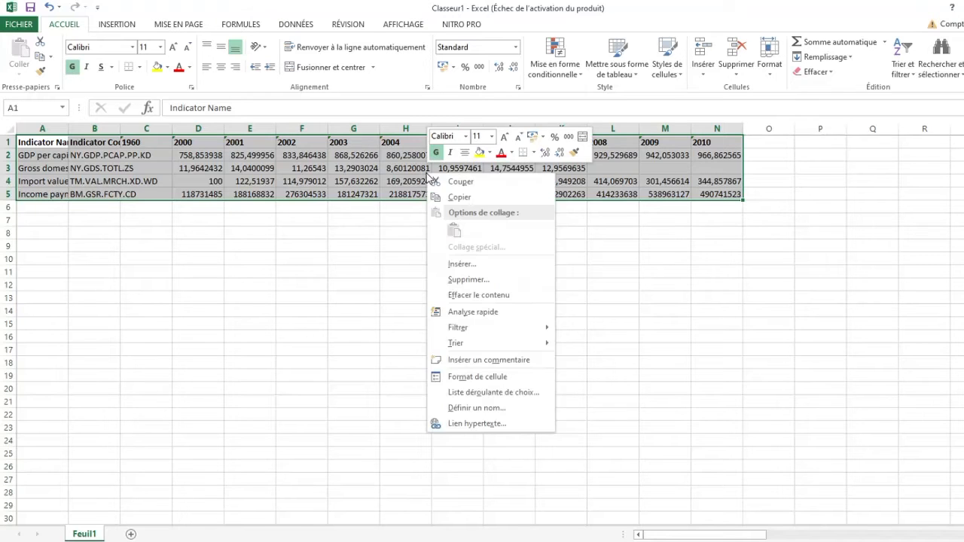
{"action": "left_click", "coordinate": [461, 198]}
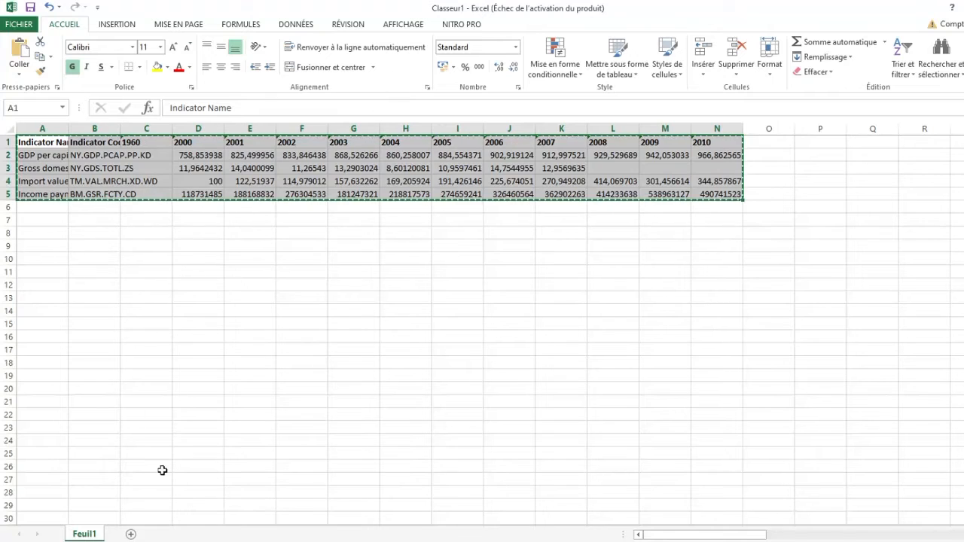
Add a new sheet and paste the copied table transposed at cell A1, with years running down the rows
{"action": "left_click", "coordinate": [130, 534]}
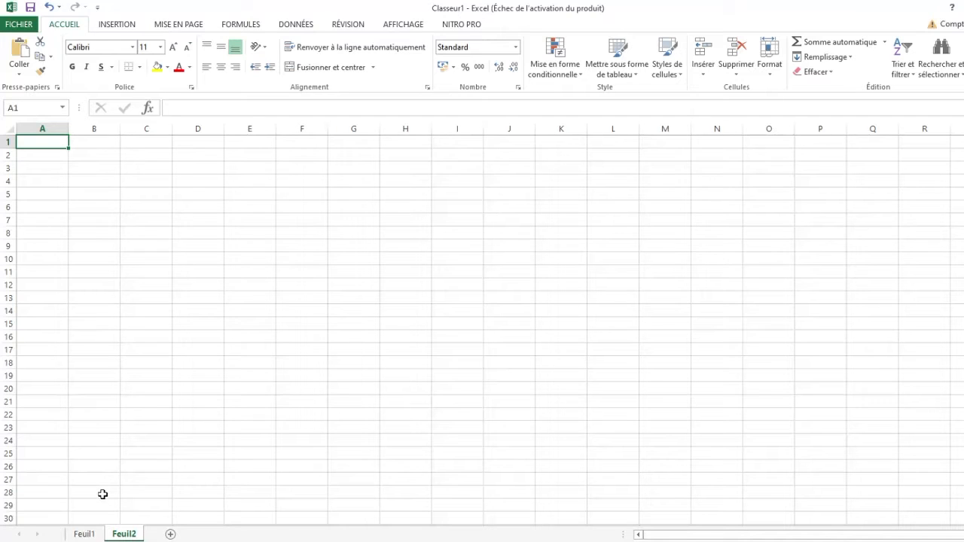
{"action": "right_click", "coordinate": [48, 142]}
{"action": "left_click", "coordinate": [76, 200]}
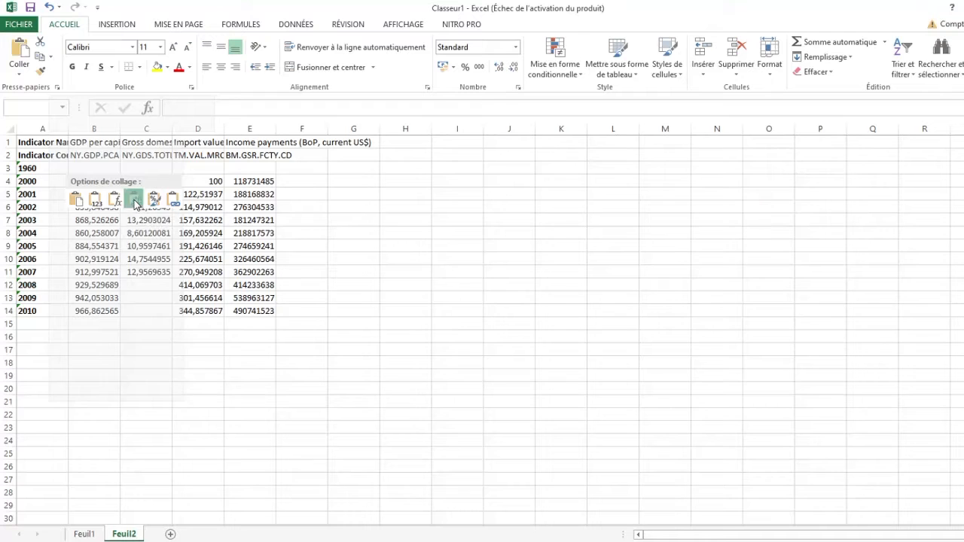
{"action": "left_click", "coordinate": [134, 199]}
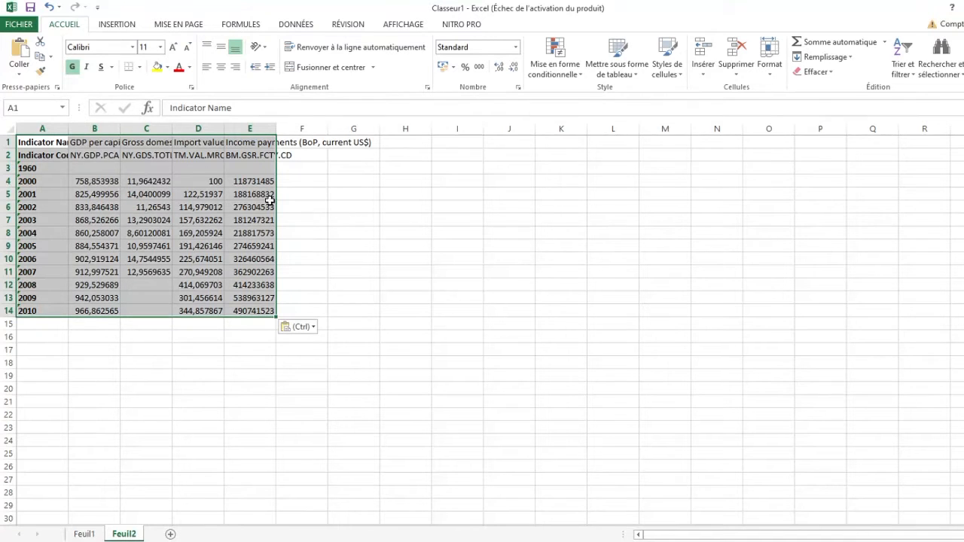
{"action": "left_click", "coordinate": [316, 210]}
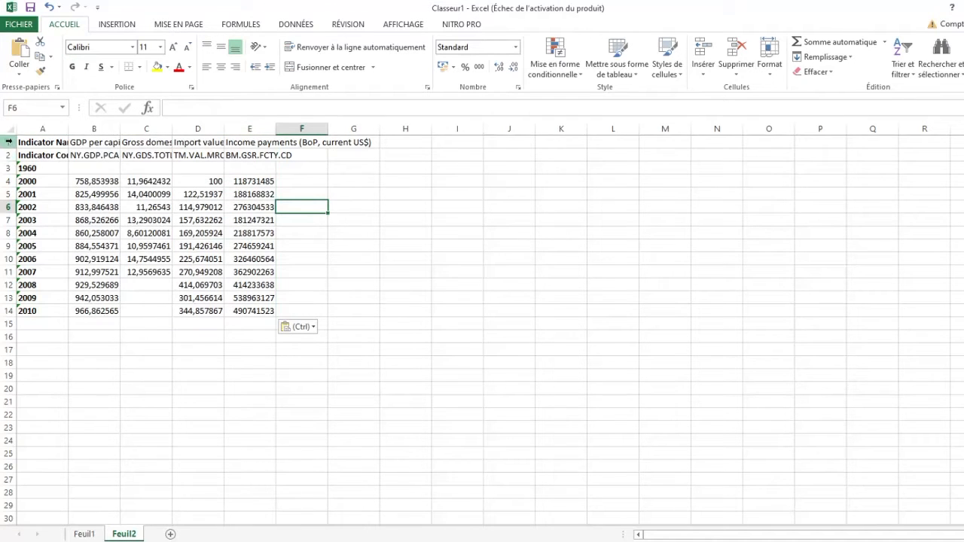
Delete the Indicator Code row from the transposed table
{"action": "left_click", "coordinate": [9, 142]}
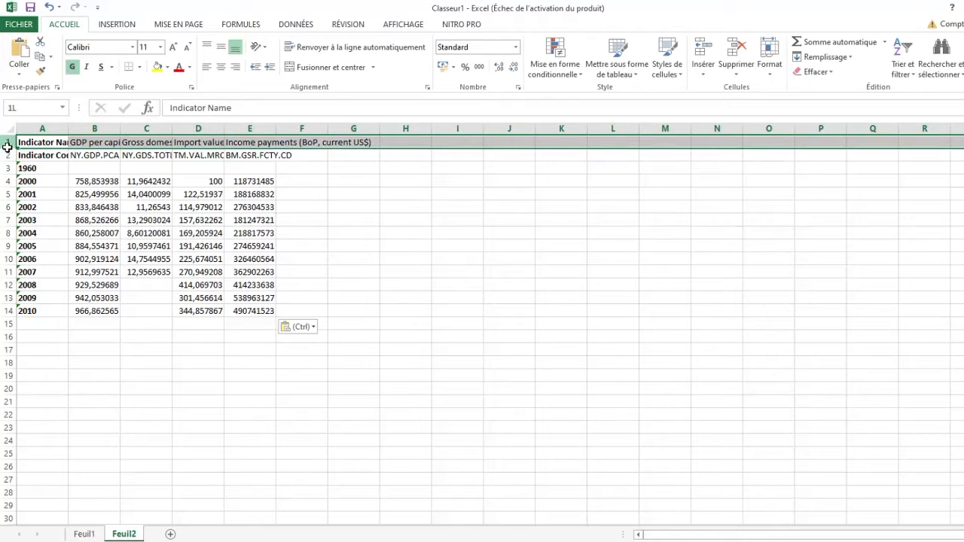
{"action": "left_click_drag", "start_coordinate": [7, 147], "coordinate": [6, 150]}
{"action": "left_click", "coordinate": [356, 183]}
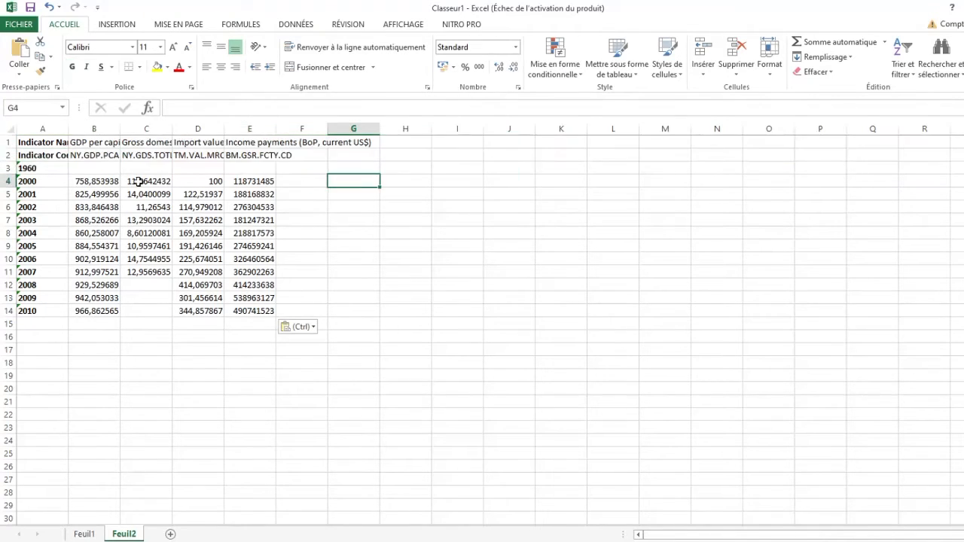
{"action": "left_click", "coordinate": [7, 155]}
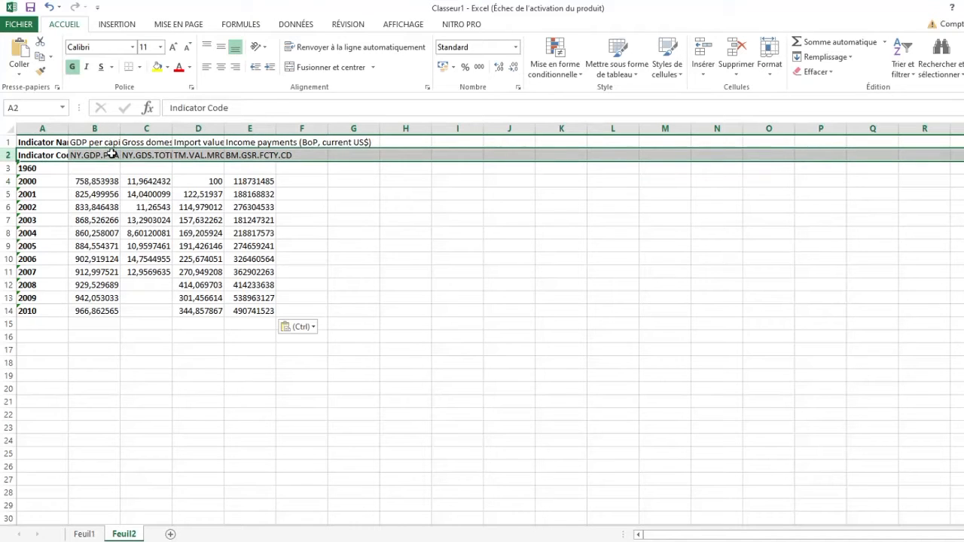
{"action": "right_click", "coordinate": [113, 155]}
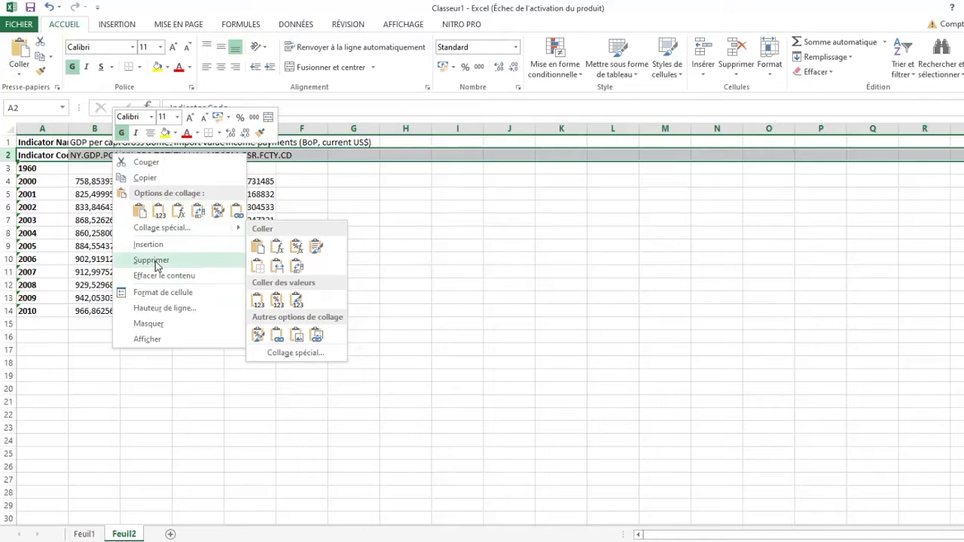
{"action": "key", "text": "Escape"}
{"action": "left_click", "coordinate": [338, 249]}
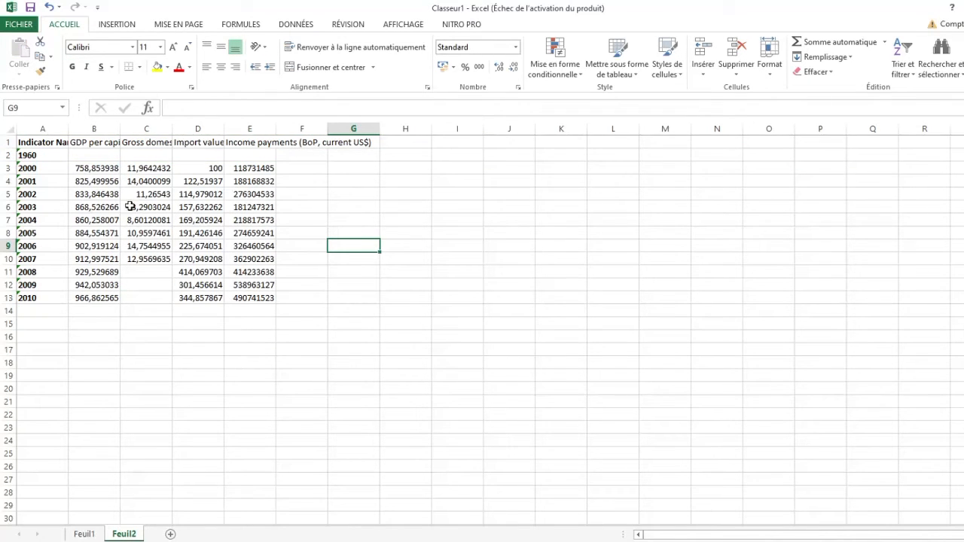
Delete the 1960 row so the years start at 2000
{"action": "left_click", "coordinate": [5, 155]}
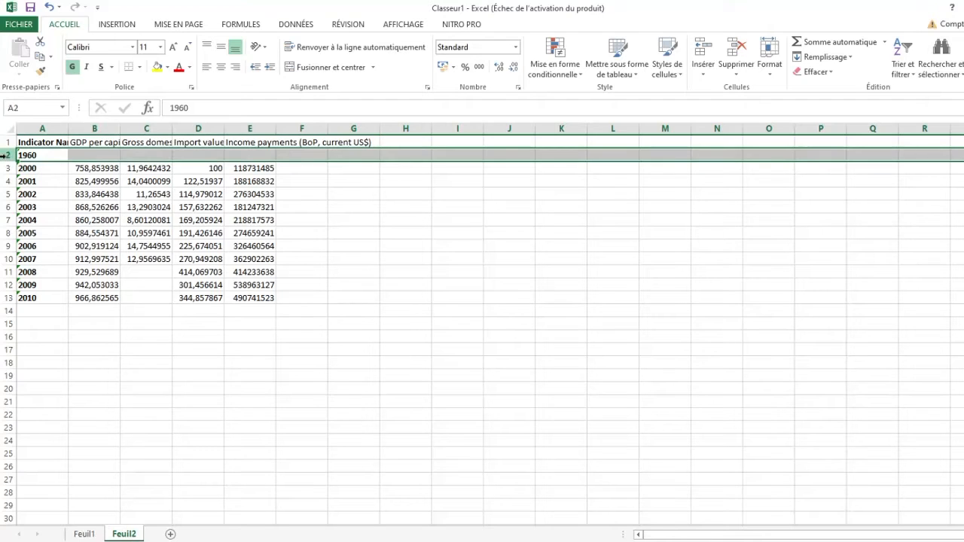
{"action": "right_click", "coordinate": [109, 156]}
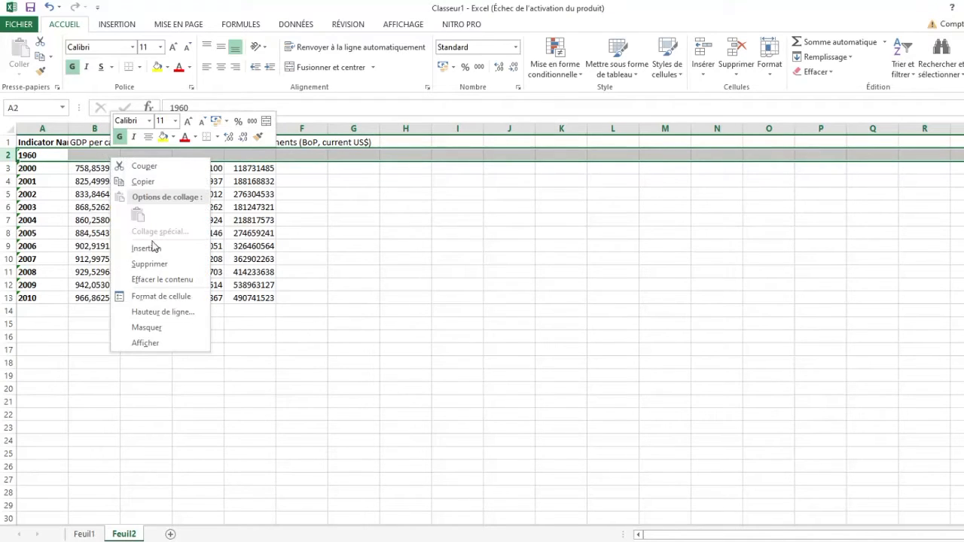
{"action": "left_click", "coordinate": [155, 264]}
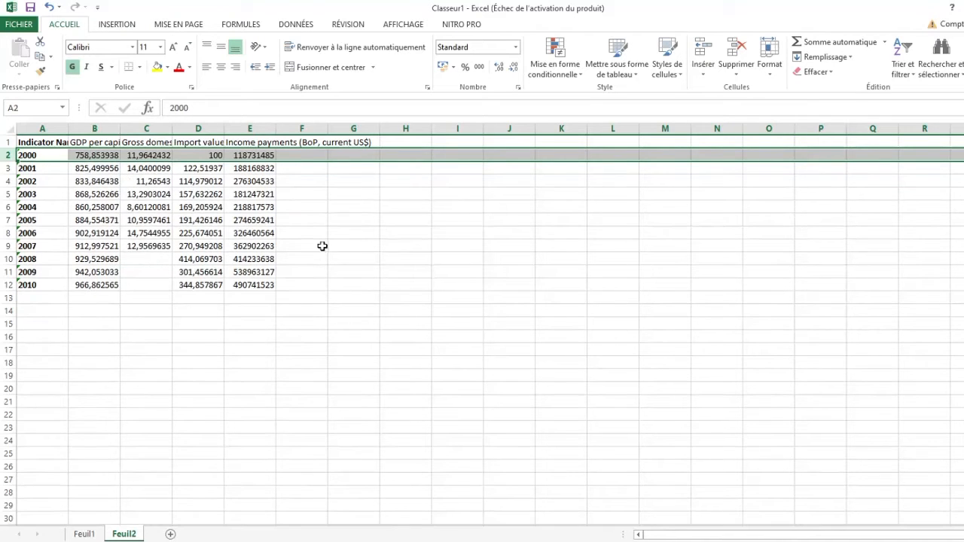
{"action": "left_click", "coordinate": [329, 254]}
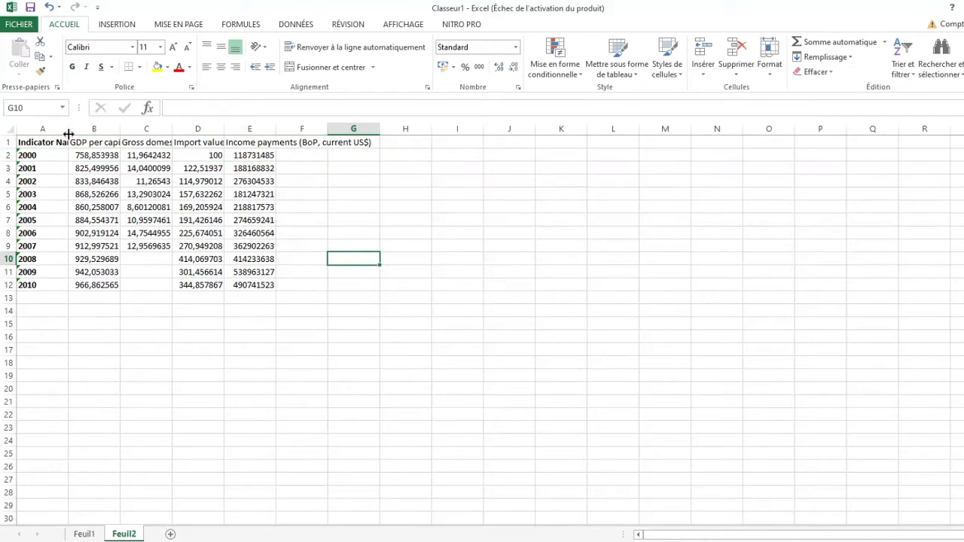
Widen columns A to E so each indicator heading fits fully within its cell
{"action": "left_click_drag", "start_coordinate": [68, 134], "coordinate": [757, 134]}
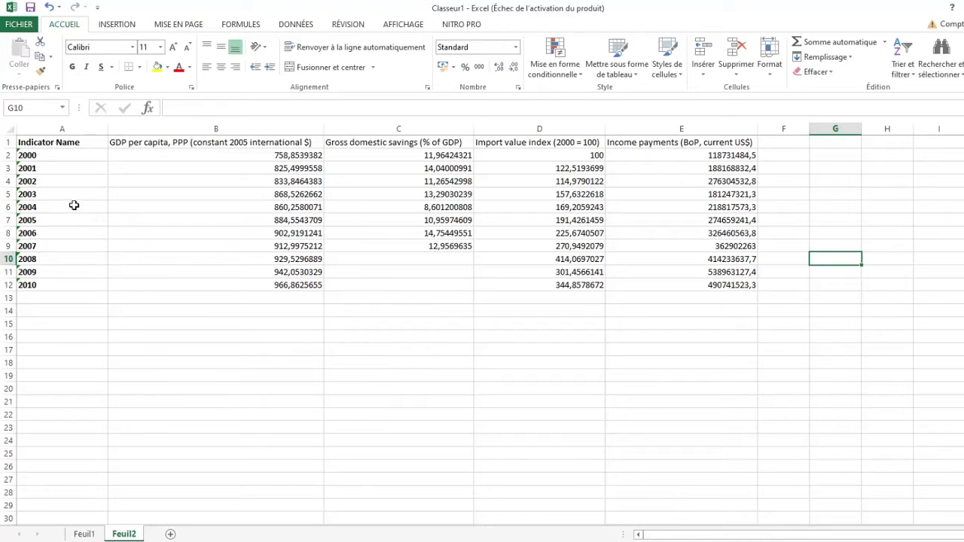
{"action": "left_click", "coordinate": [46, 142]}
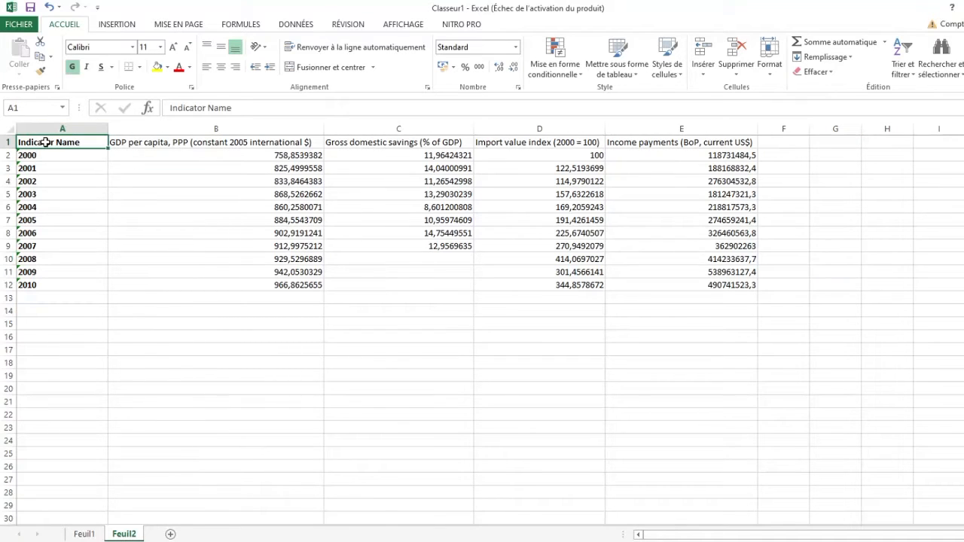
Shorten the heading in B1 to "GDP" and the one in C1 to "Gross domestic savings"
{"action": "left_click", "coordinate": [159, 143]}
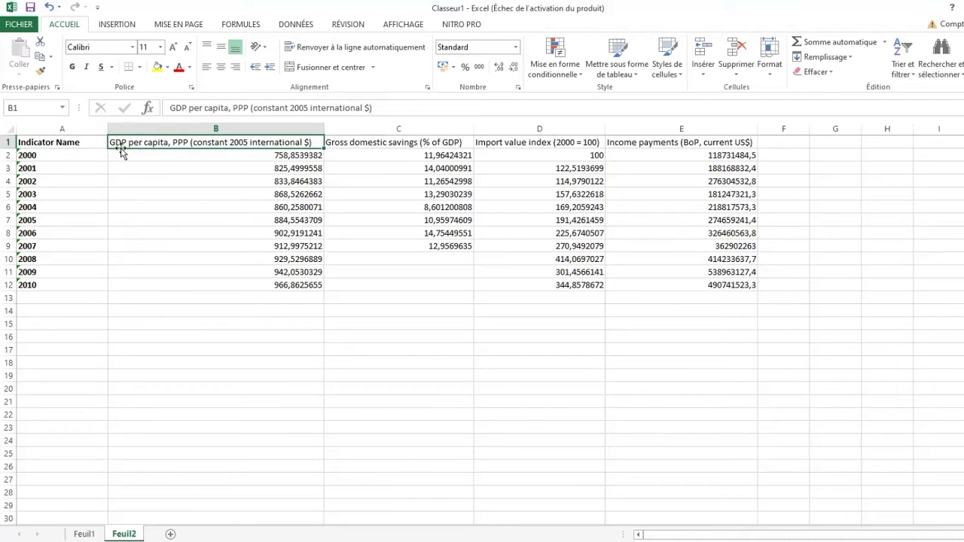
{"action": "double_click", "coordinate": [316, 142]}
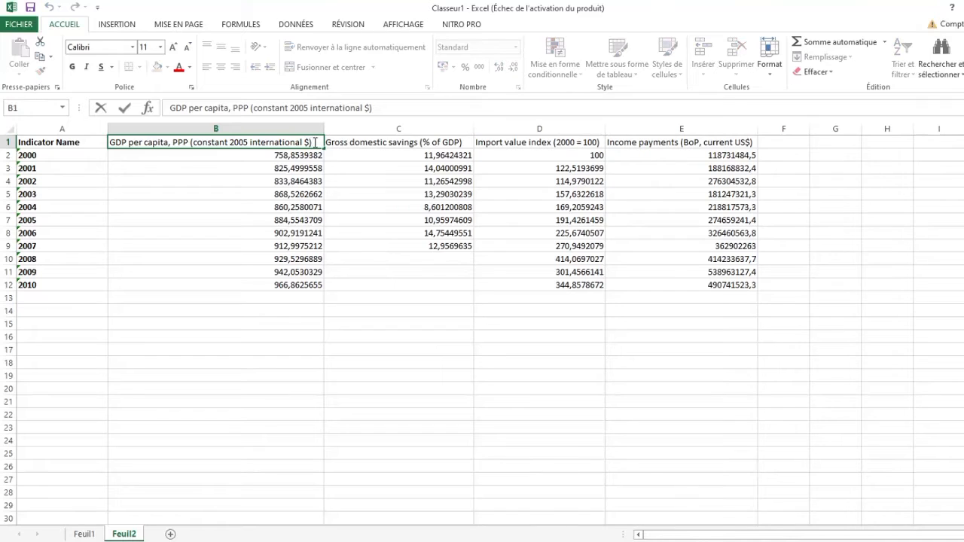
{"action": "left_click_drag", "start_coordinate": [315, 143], "coordinate": [130, 143]}
{"action": "key", "text": "BackSpace"}
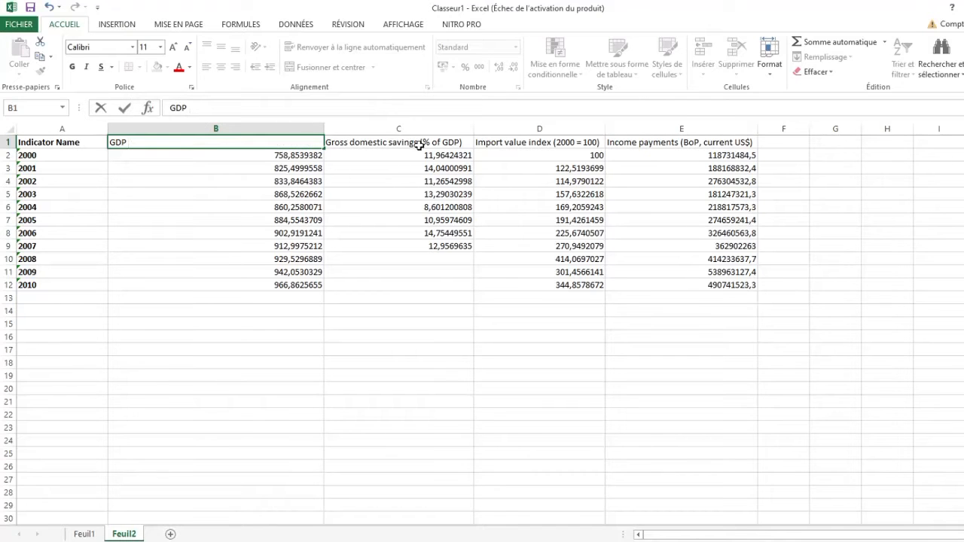
{"action": "left_click", "coordinate": [463, 141]}
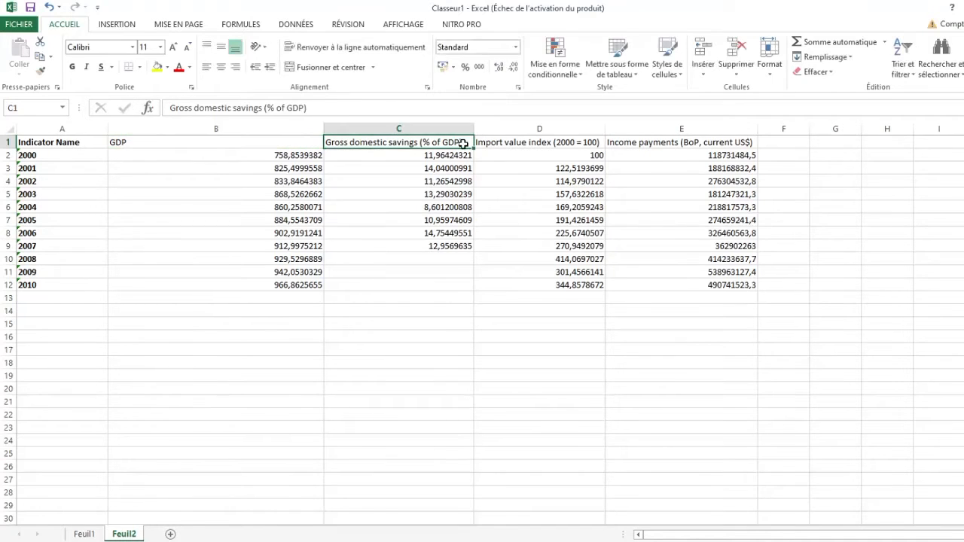
{"action": "double_click", "coordinate": [463, 142]}
{"action": "left_click_drag", "start_coordinate": [462, 143], "coordinate": [420, 145]}
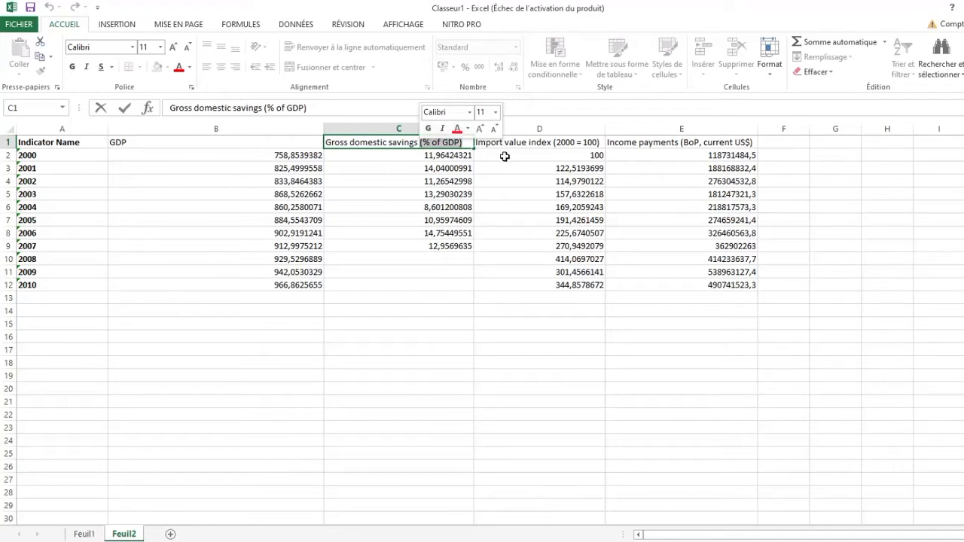
{"action": "key", "text": "BackSpace"}
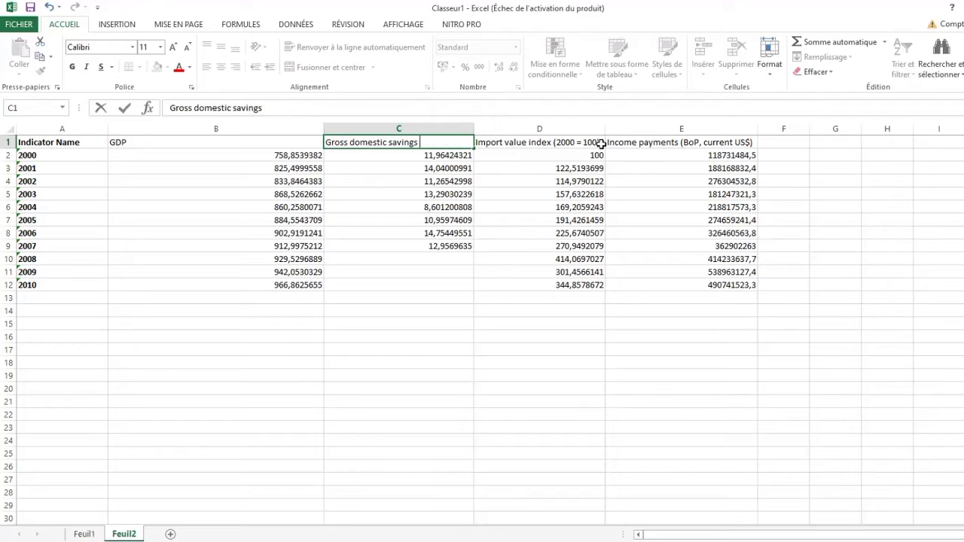
Shorten the heading in D1 to "Import value index" and the one in E1 to "Income payments"
{"action": "left_click", "coordinate": [600, 144]}
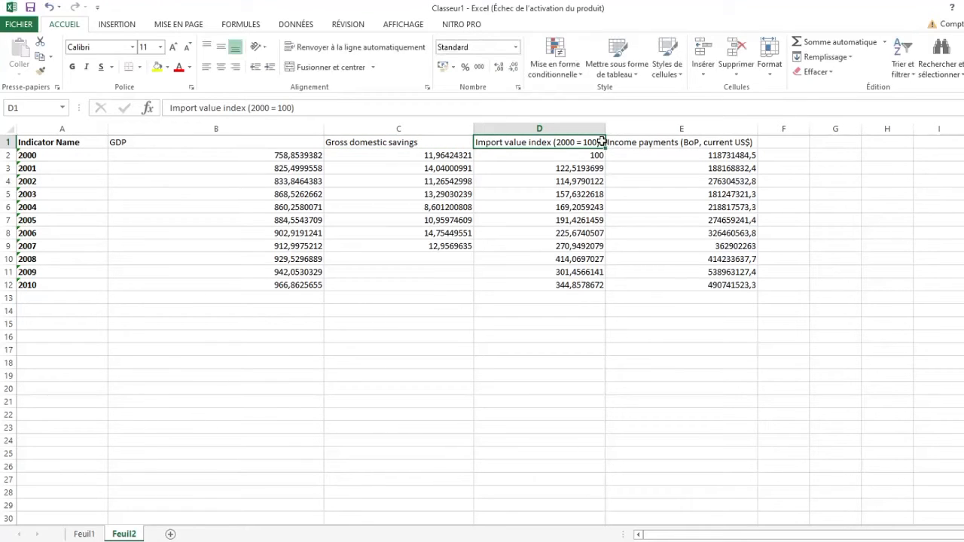
{"action": "double_click", "coordinate": [600, 144]}
{"action": "left_click_drag", "start_coordinate": [600, 144], "coordinate": [558, 145]}
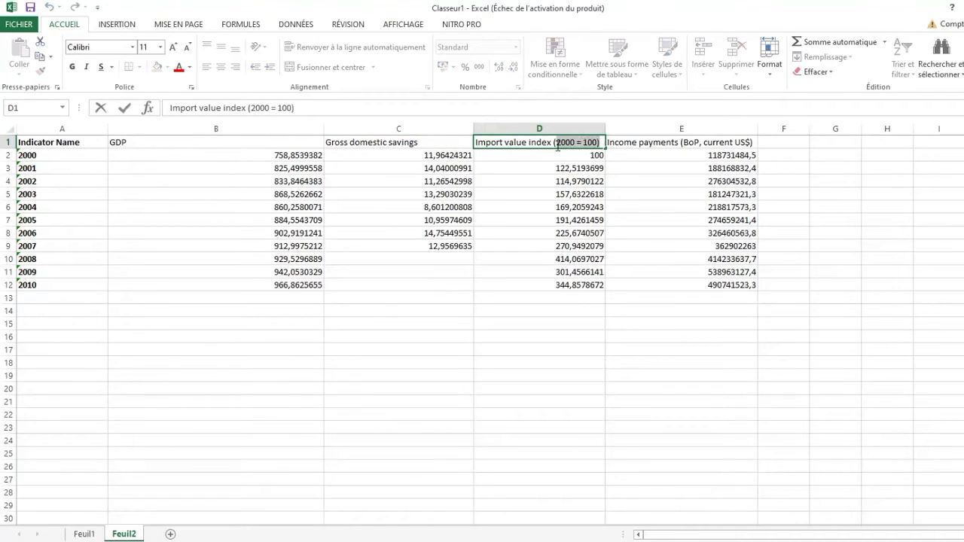
{"action": "key", "text": "BackSpace"}
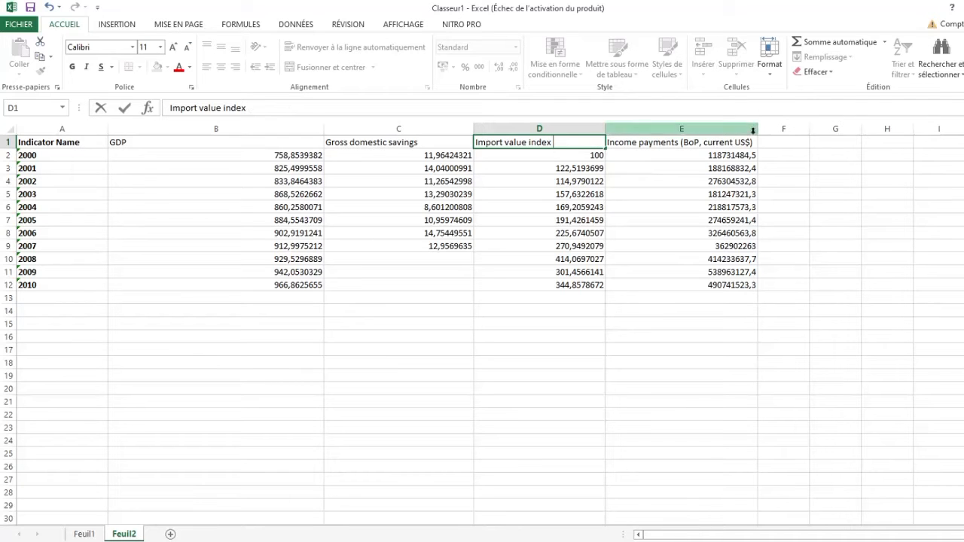
{"action": "left_click", "coordinate": [753, 144]}
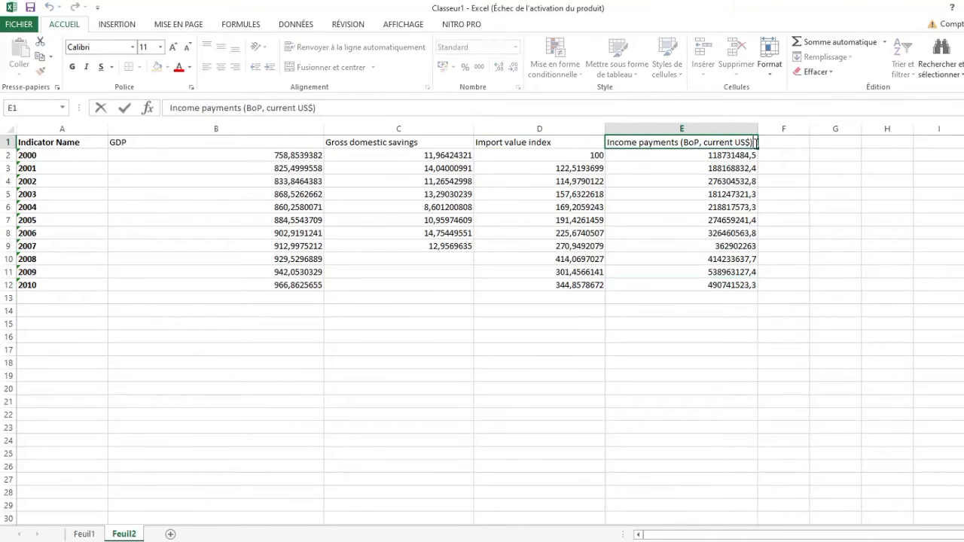
{"action": "double_click", "coordinate": [751, 144]}
{"action": "left_click_drag", "start_coordinate": [751, 143], "coordinate": [680, 145]}
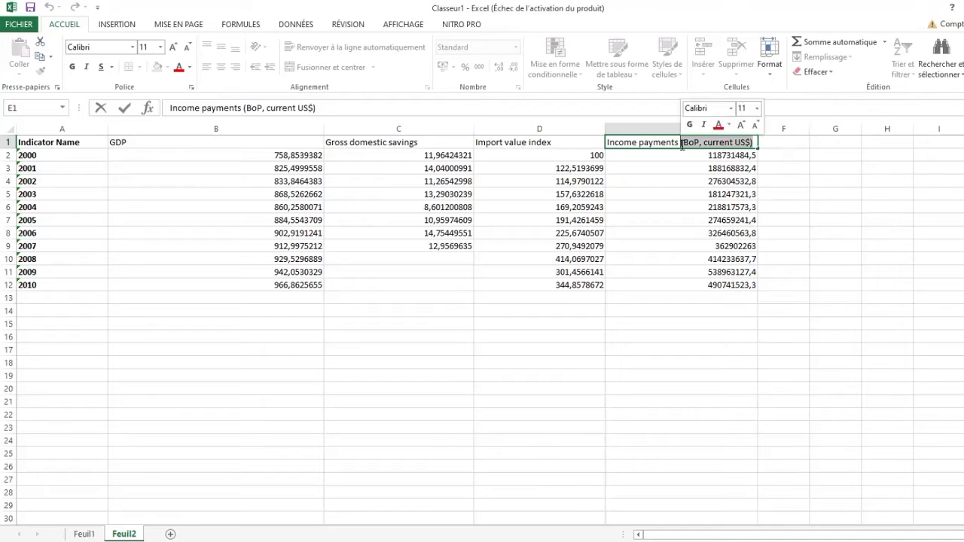
{"action": "key", "text": "BackSpace"}
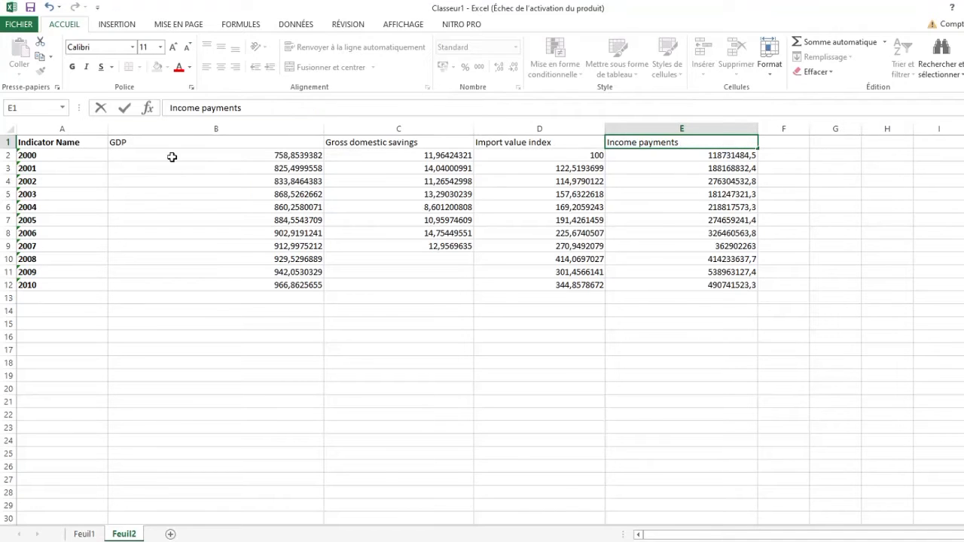
Narrow columns B to E to fit their shortened headings and values
{"action": "left_click", "coordinate": [317, 130]}
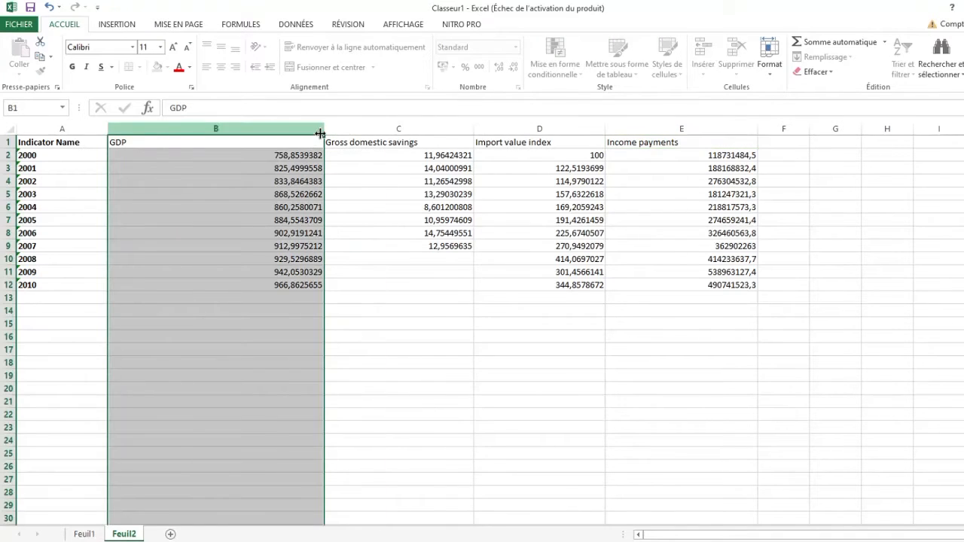
{"action": "left_click_drag", "start_coordinate": [322, 129], "coordinate": [163, 134]}
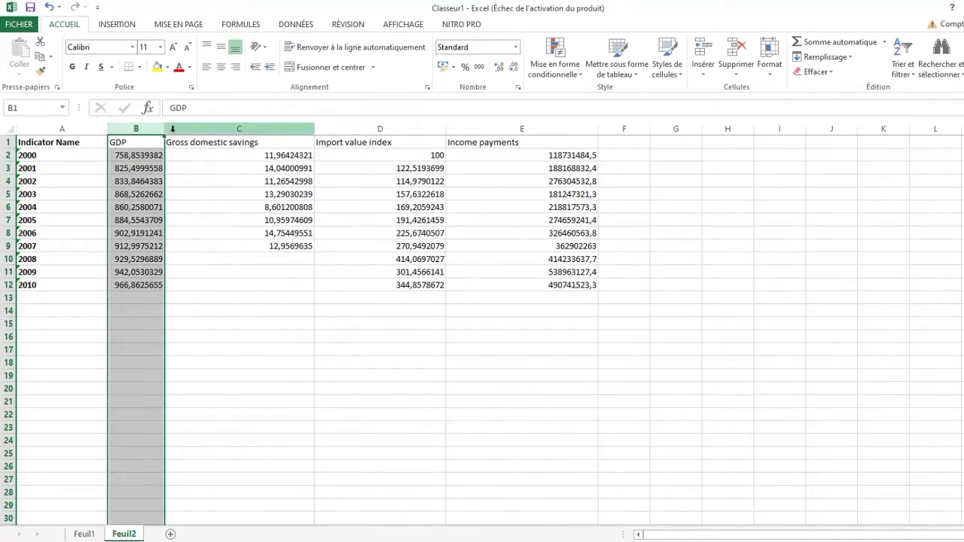
{"action": "left_click_drag", "start_coordinate": [313, 129], "coordinate": [263, 135]}
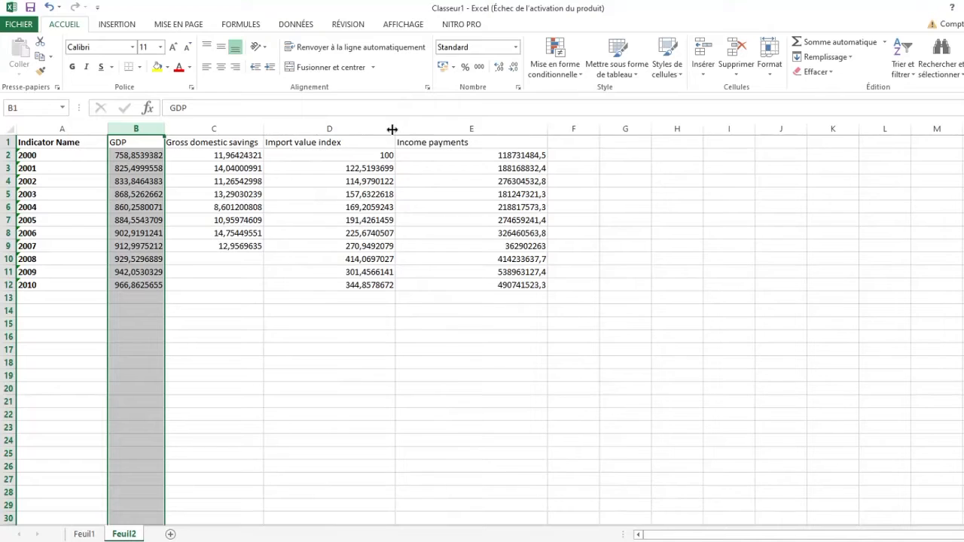
{"action": "left_click_drag", "start_coordinate": [392, 130], "coordinate": [346, 138]}
{"action": "left_click_drag", "start_coordinate": [495, 134], "coordinate": [429, 138]}
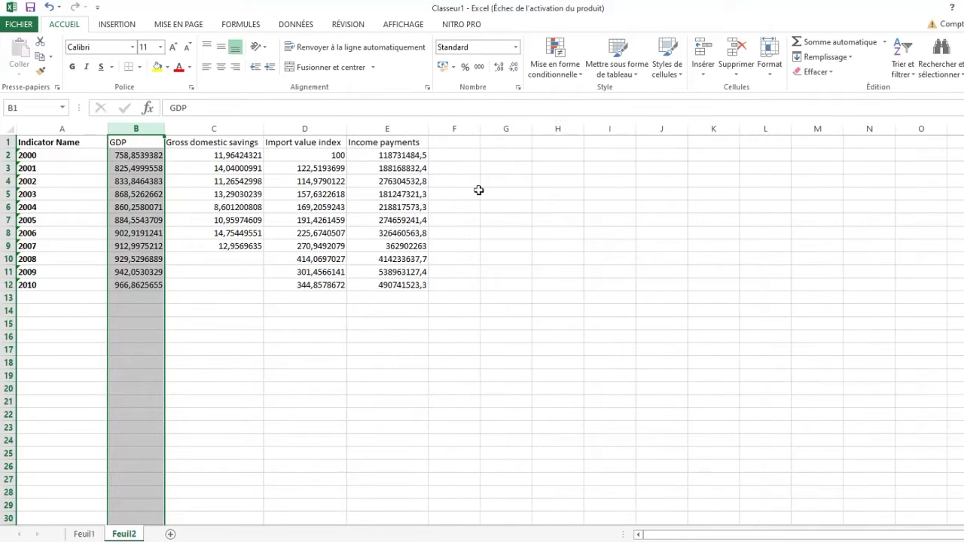
{"action": "left_click", "coordinate": [497, 260]}
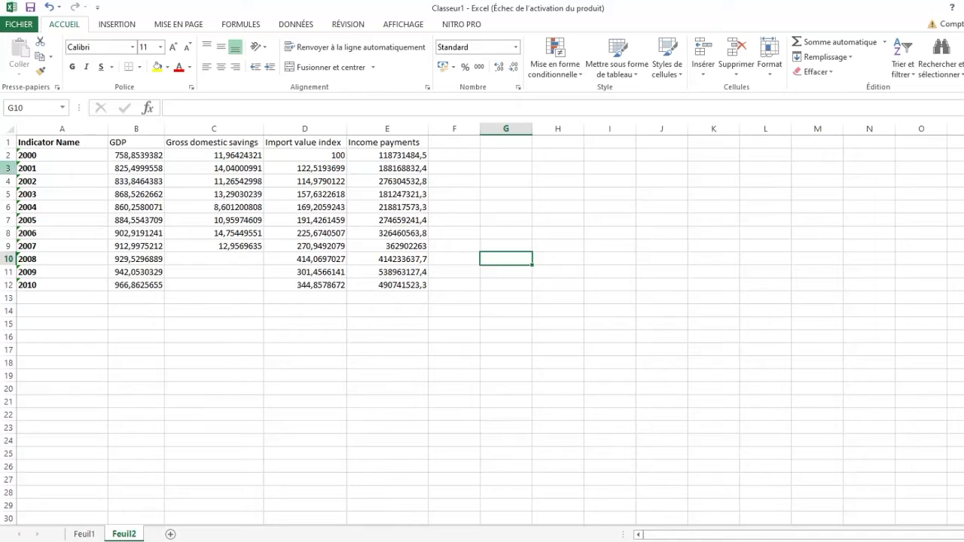
Save the new workbook as "Base de données Mali" in Excel workbook format in the computer's Documents folder
{"action": "left_click", "coordinate": [26, 27]}
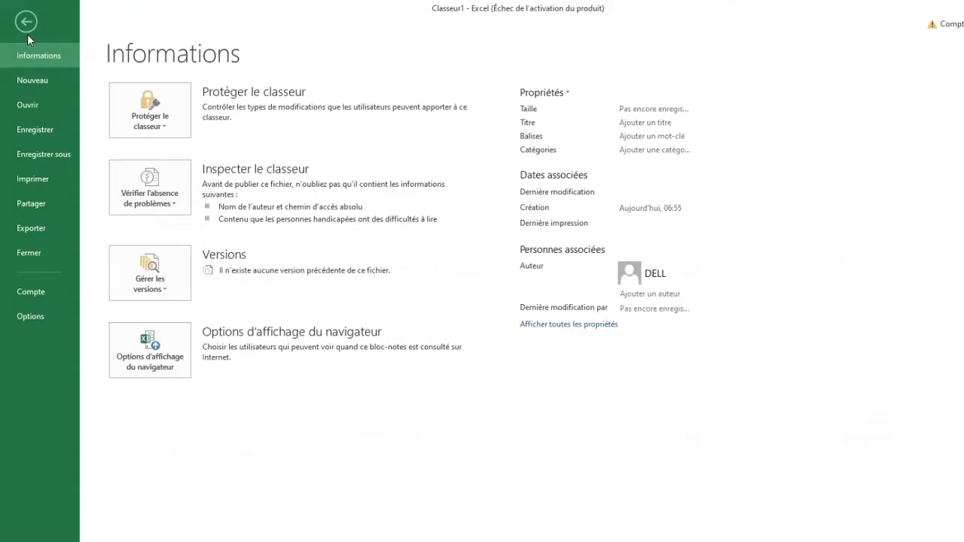
{"action": "left_click", "coordinate": [49, 153]}
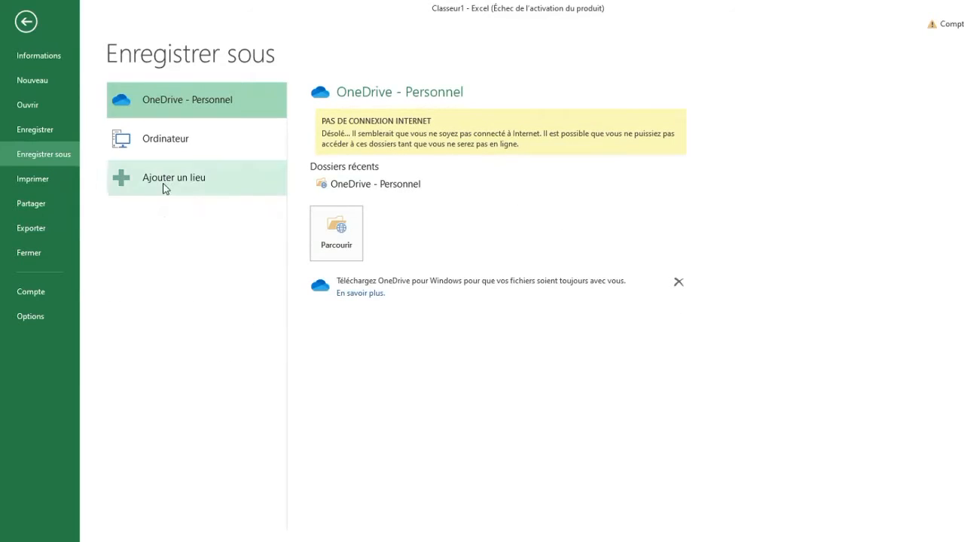
{"action": "left_click", "coordinate": [181, 147]}
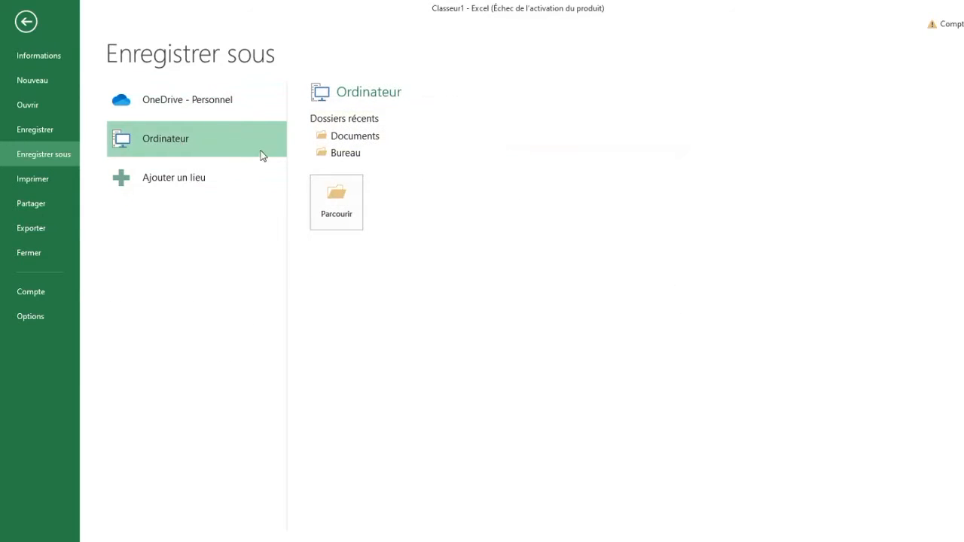
{"action": "left_click", "coordinate": [365, 143]}
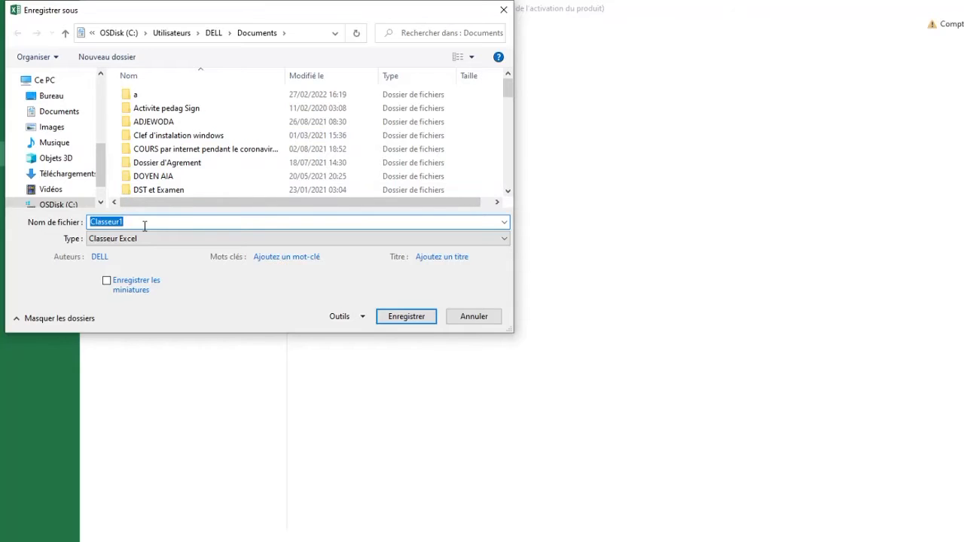
{"action": "type", "text": "BN"}
{"action": "key", "text": "BackSpace"}
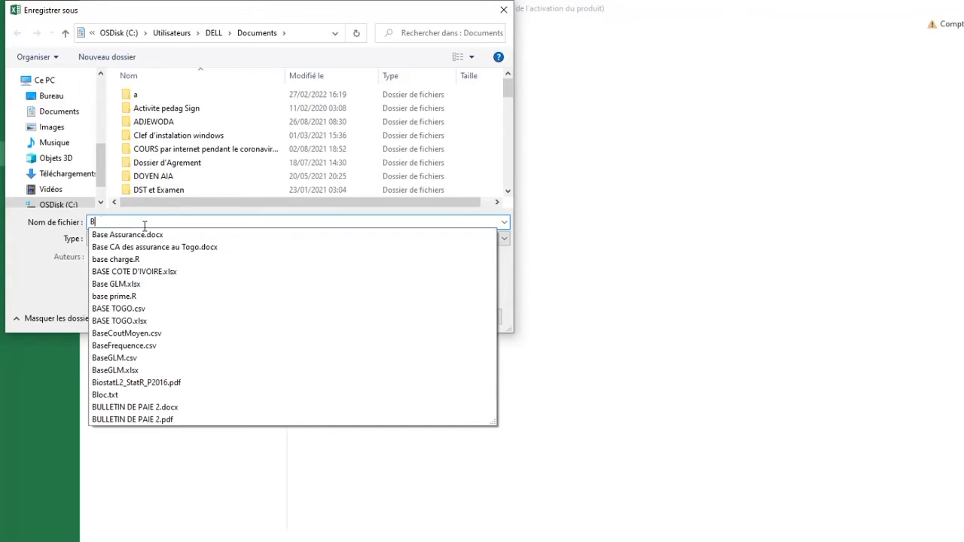
{"action": "type", "text": "a"}
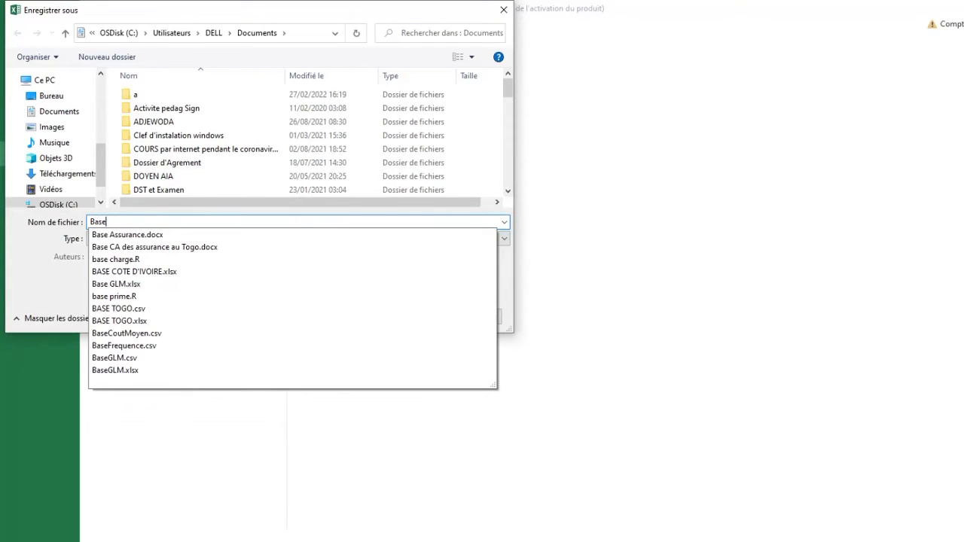
{"action": "type", "text": "se de données Mali"}
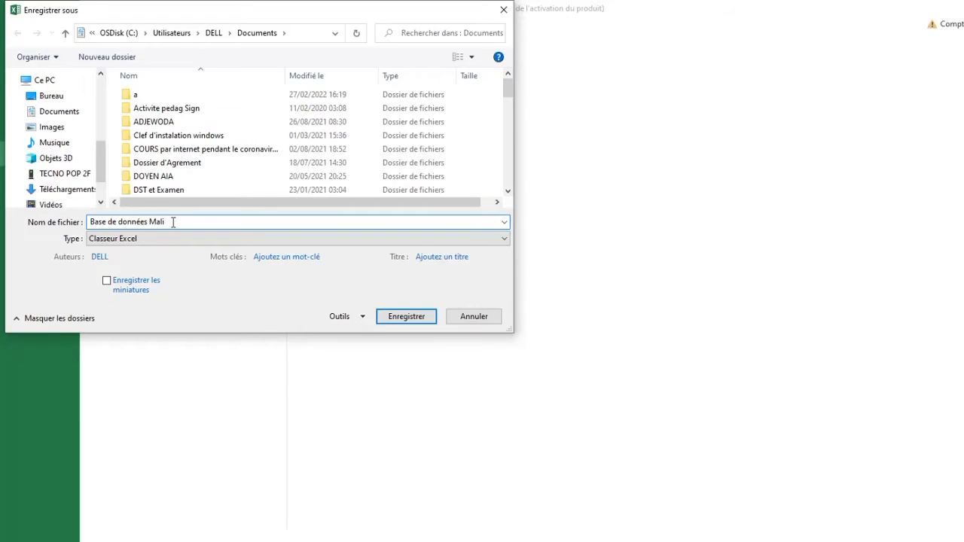
{"action": "left_click", "coordinate": [64, 113]}
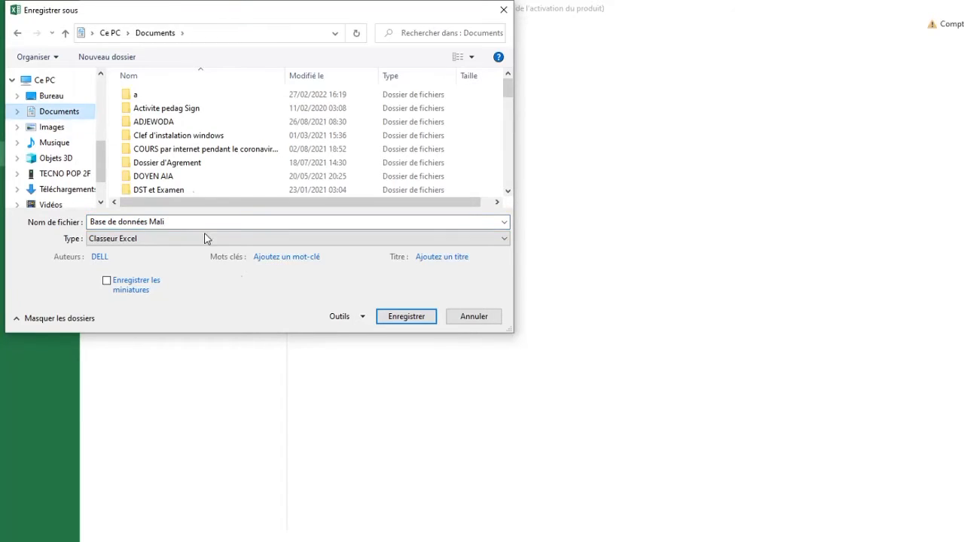
{"action": "left_click", "coordinate": [405, 318]}
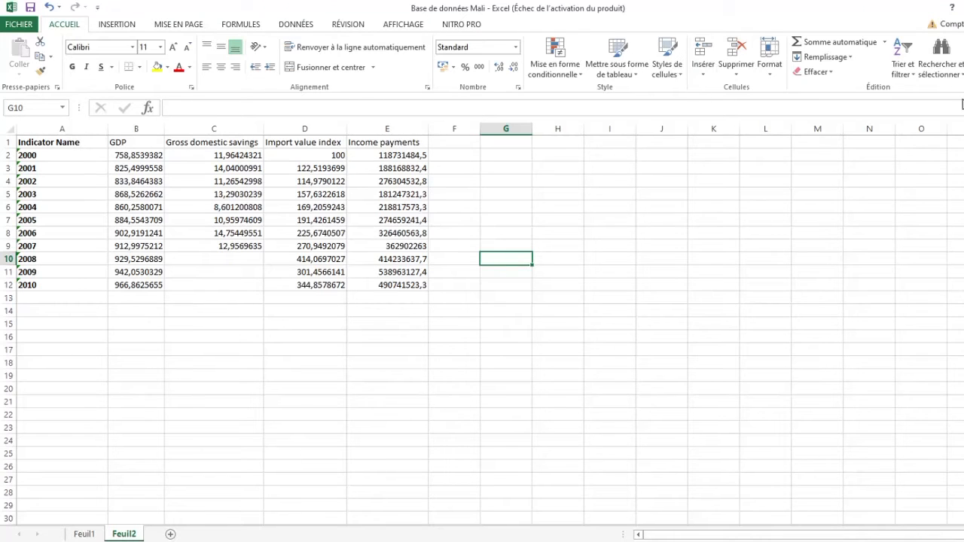
Close the Base de données Mali workbook, as well as WDI and BASE TOGO without saving their changes
{"action": "key", "text": "alt+F4"}
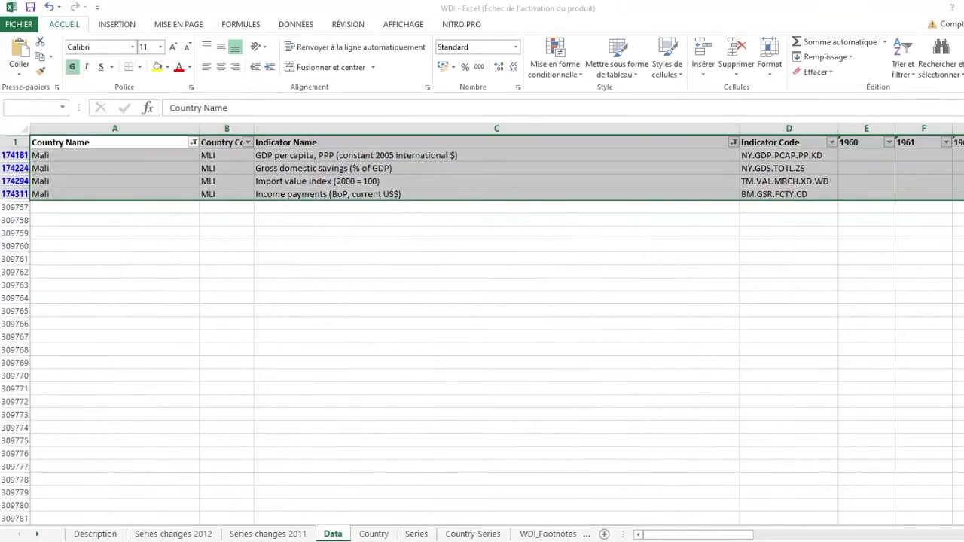
{"action": "key", "text": "alt+F4"}
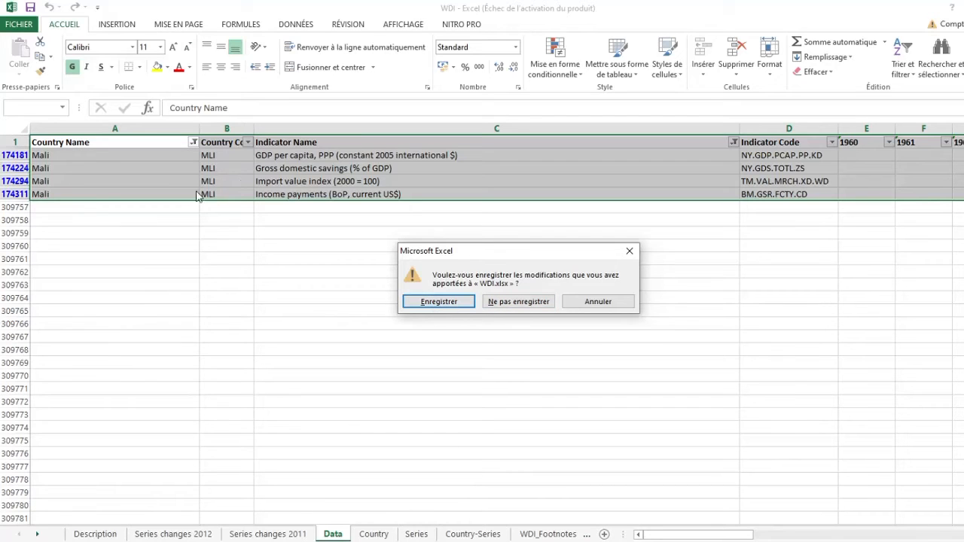
{"action": "left_click", "coordinate": [518, 301]}
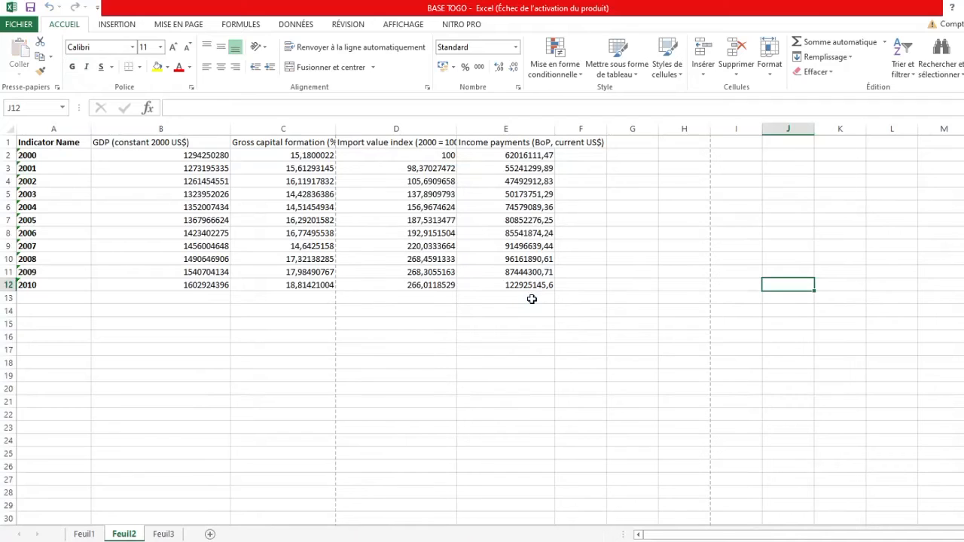
{"action": "key", "text": "alt+F4"}
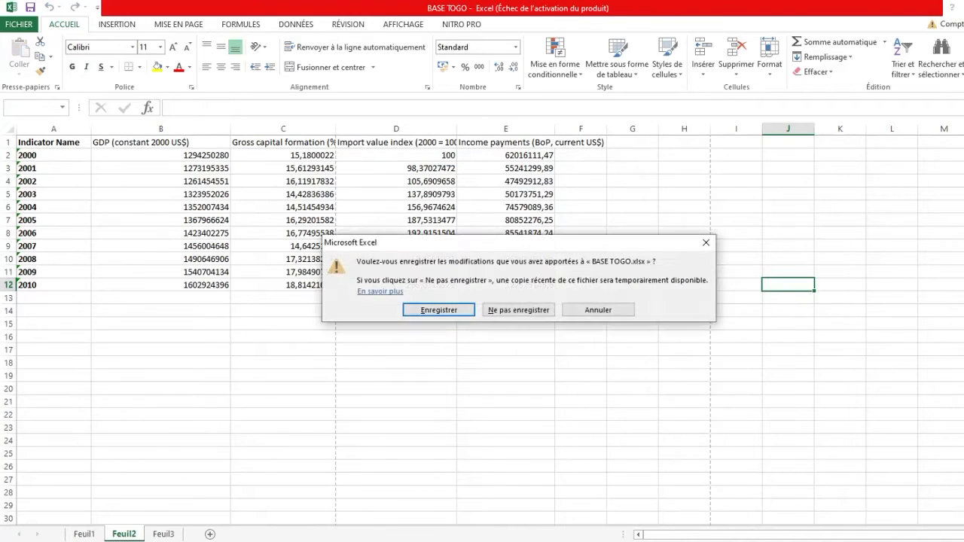
{"action": "left_click", "coordinate": [491, 309]}
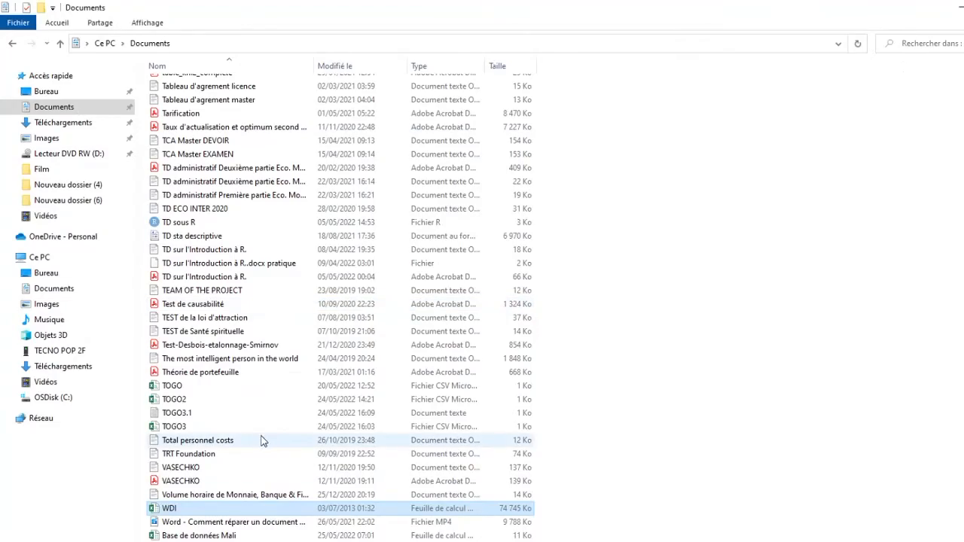
Locate the Base de données Mali workbook in the Documents folder and open it, dismissing the Office activation assistant
{"action": "scroll", "coordinate": [316, 331], "scroll_direction": "up", "scroll_amount": 15}
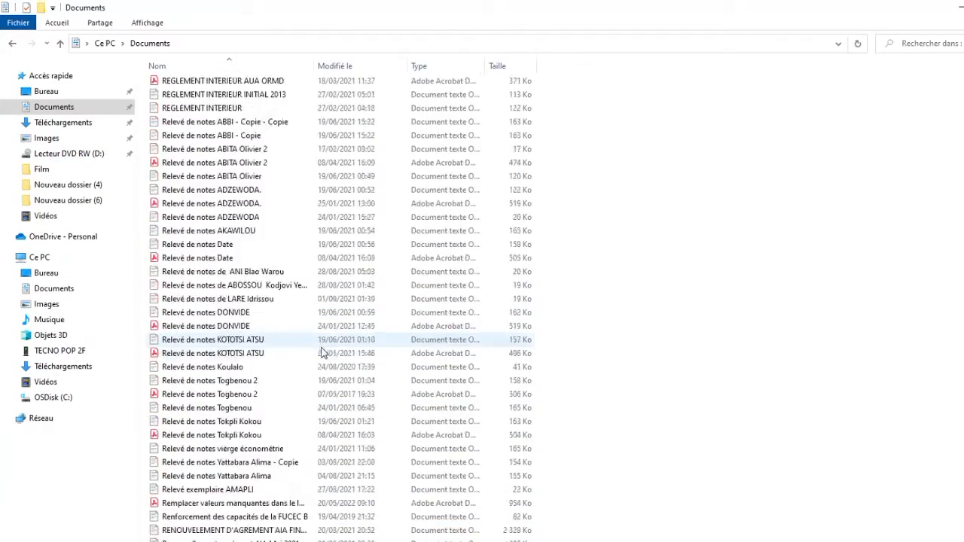
{"action": "scroll", "coordinate": [322, 354], "scroll_direction": "up", "scroll_amount": 20}
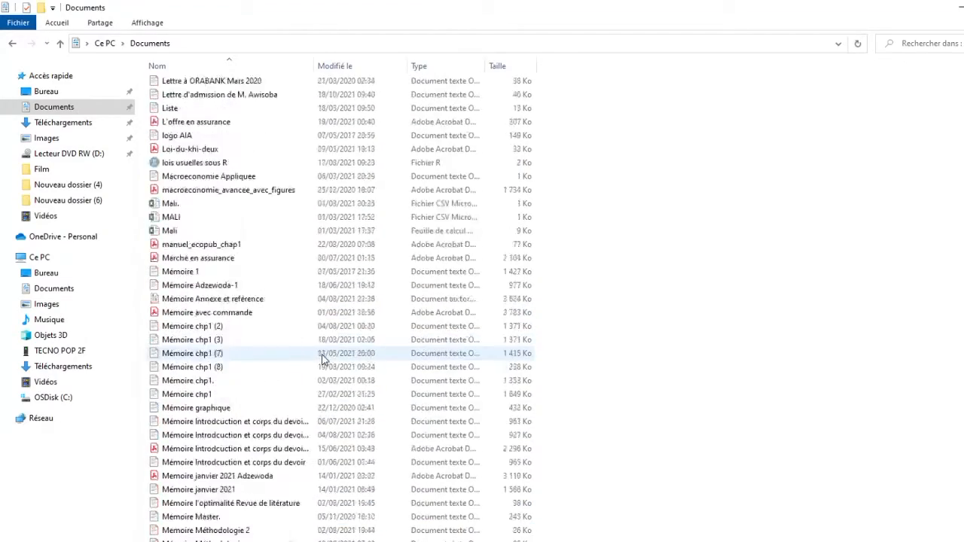
{"action": "scroll", "coordinate": [322, 360], "scroll_direction": "up", "scroll_amount": 15}
{"action": "scroll", "coordinate": [324, 365], "scroll_direction": "up", "scroll_amount": 20}
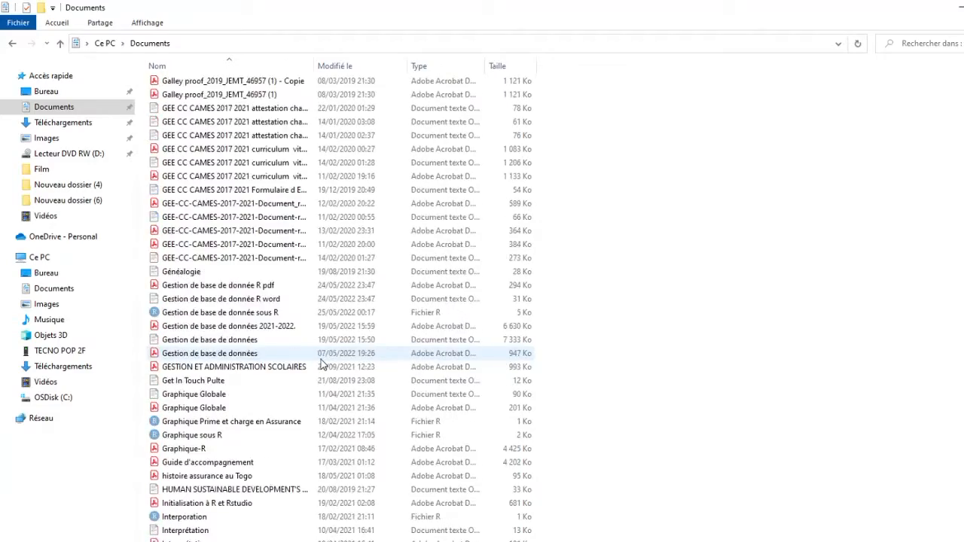
{"action": "scroll", "coordinate": [328, 367], "scroll_direction": "up", "scroll_amount": 20}
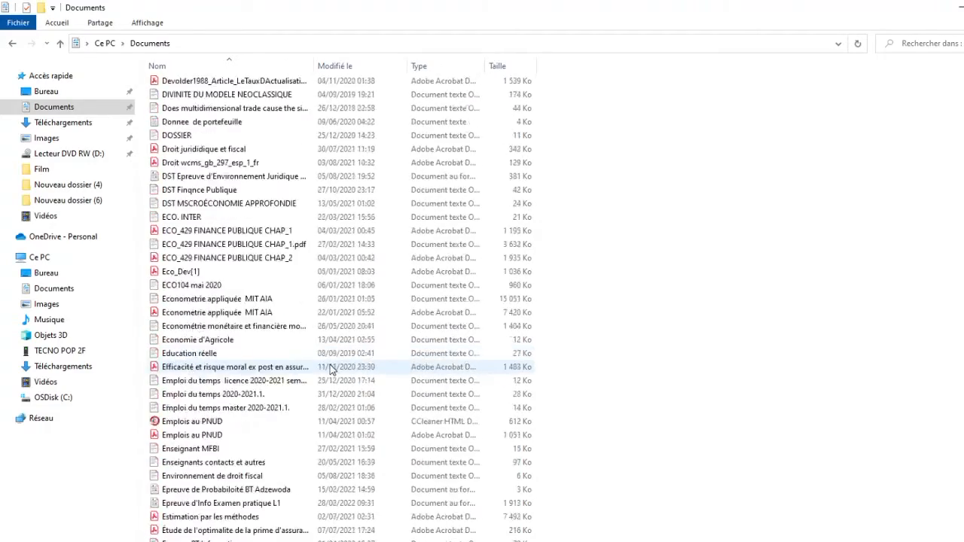
{"action": "scroll", "coordinate": [329, 367], "scroll_direction": "up", "scroll_amount": 6}
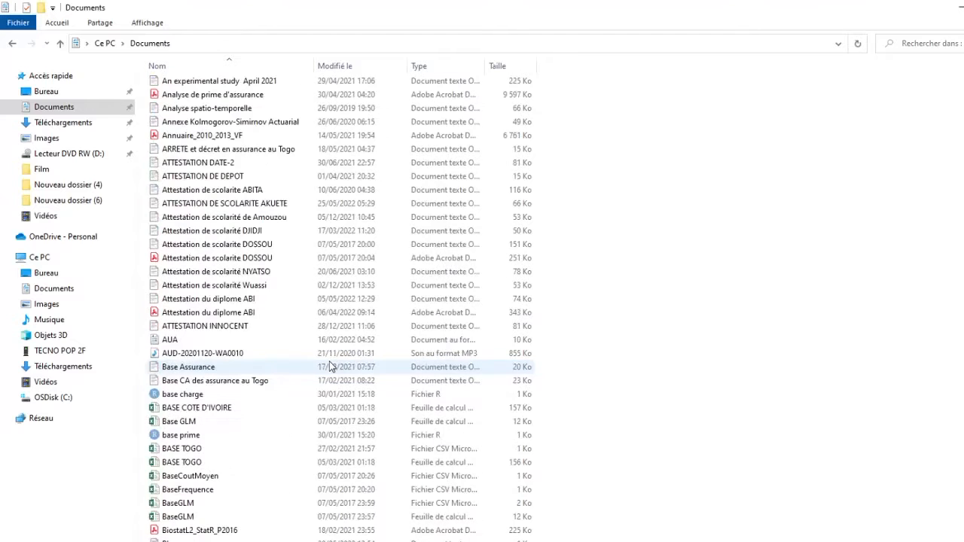
{"action": "scroll", "coordinate": [329, 367], "scroll_direction": "down", "scroll_amount": 1}
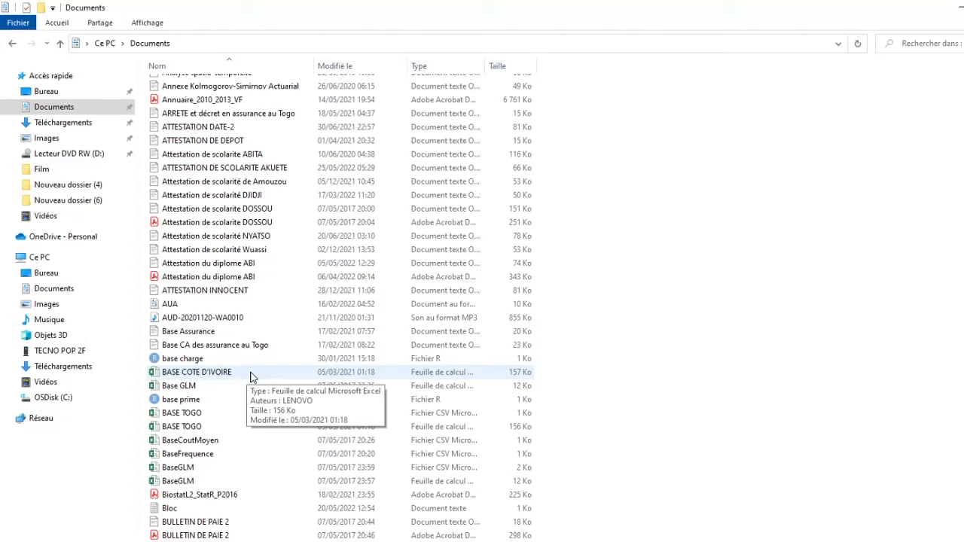
{"action": "scroll", "coordinate": [252, 376], "scroll_direction": "down", "scroll_amount": 1}
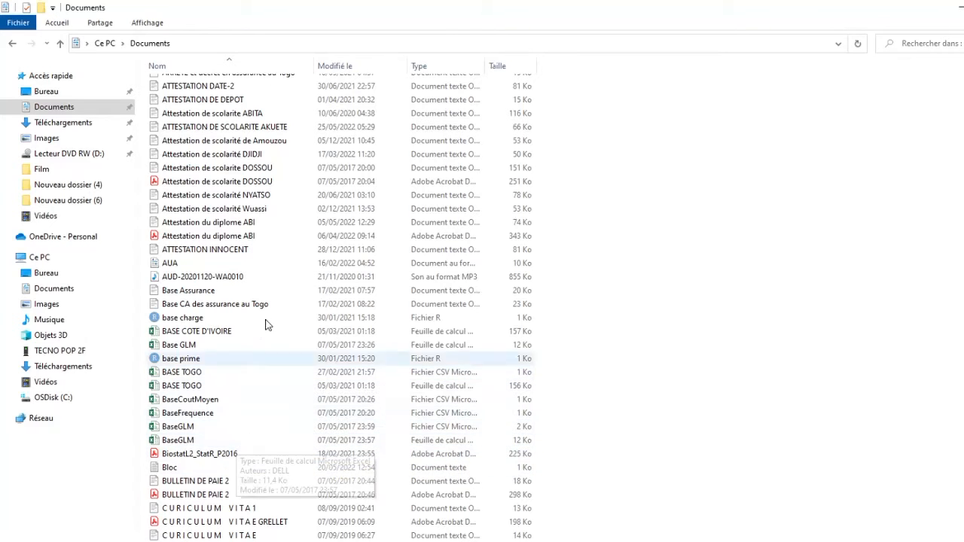
{"action": "scroll", "coordinate": [311, 183], "scroll_direction": "up", "scroll_amount": 9}
{"action": "scroll", "coordinate": [309, 187], "scroll_direction": "down", "scroll_amount": 8}
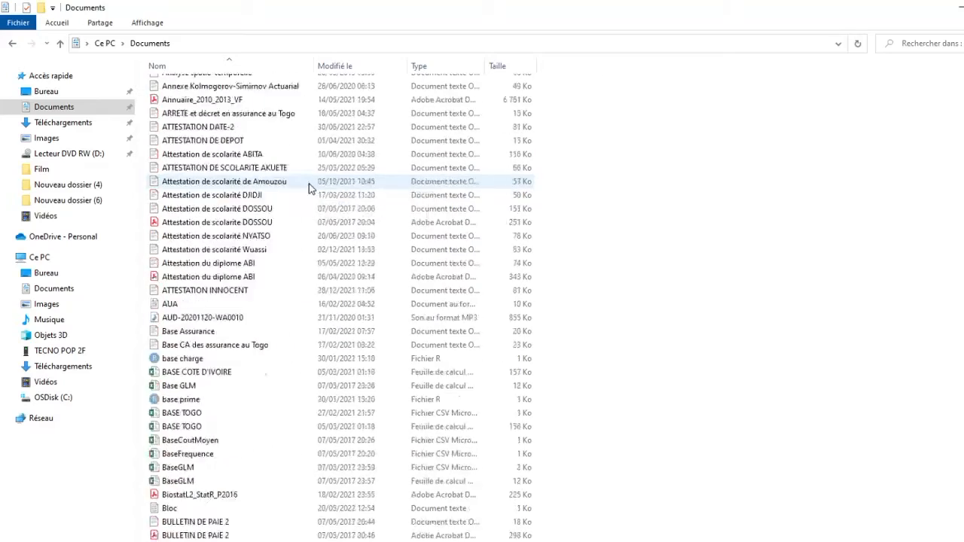
{"action": "scroll", "coordinate": [308, 187], "scroll_direction": "down", "scroll_amount": 10}
{"action": "scroll", "coordinate": [346, 260], "scroll_direction": "up", "scroll_amount": 5}
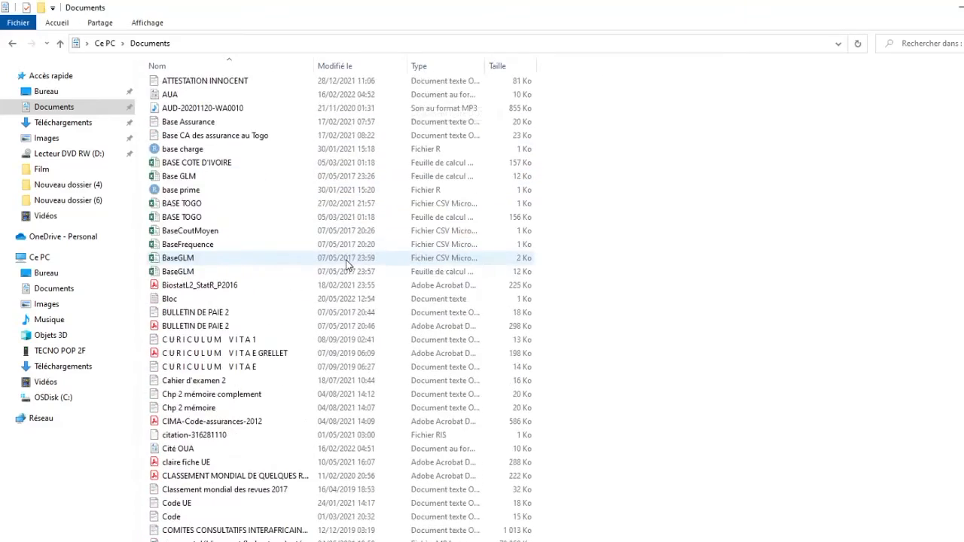
{"action": "scroll", "coordinate": [346, 260], "scroll_direction": "down", "scroll_amount": 14}
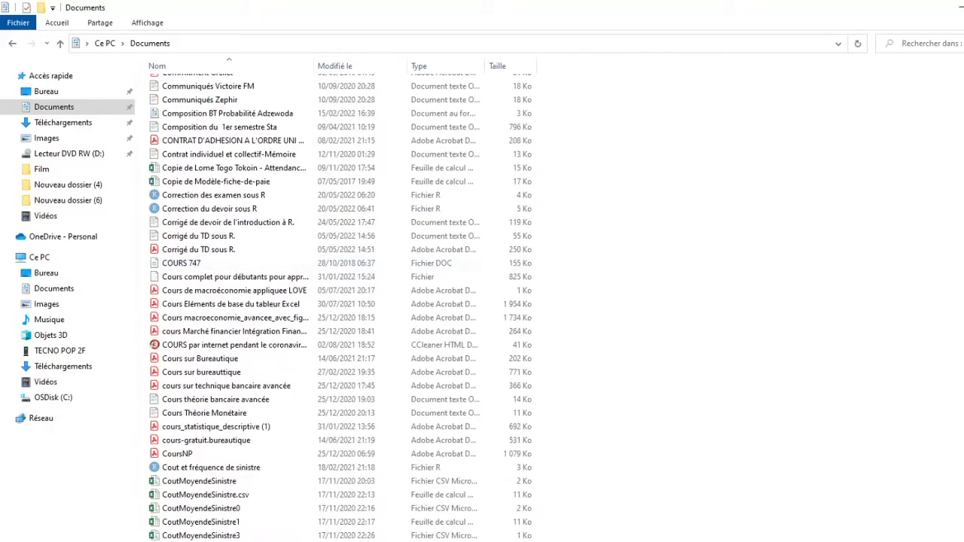
{"action": "scroll", "coordinate": [339, 302], "scroll_direction": "down", "scroll_amount": 20}
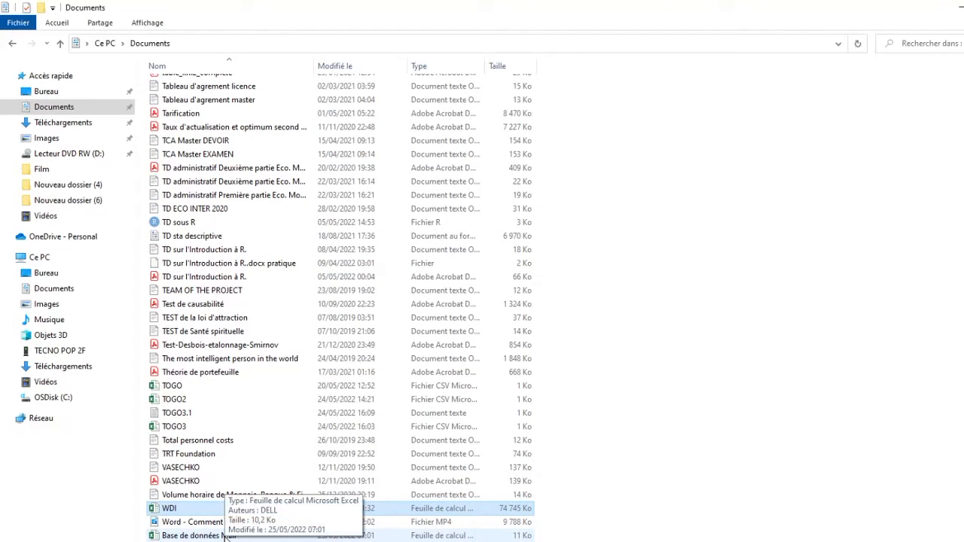
{"action": "double_click", "coordinate": [205, 535]}
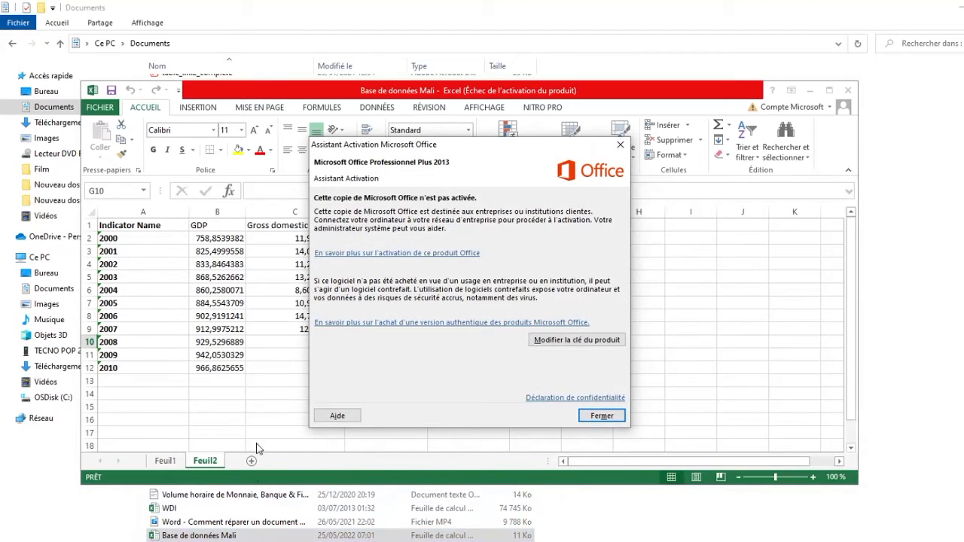
{"action": "left_click", "coordinate": [620, 147]}
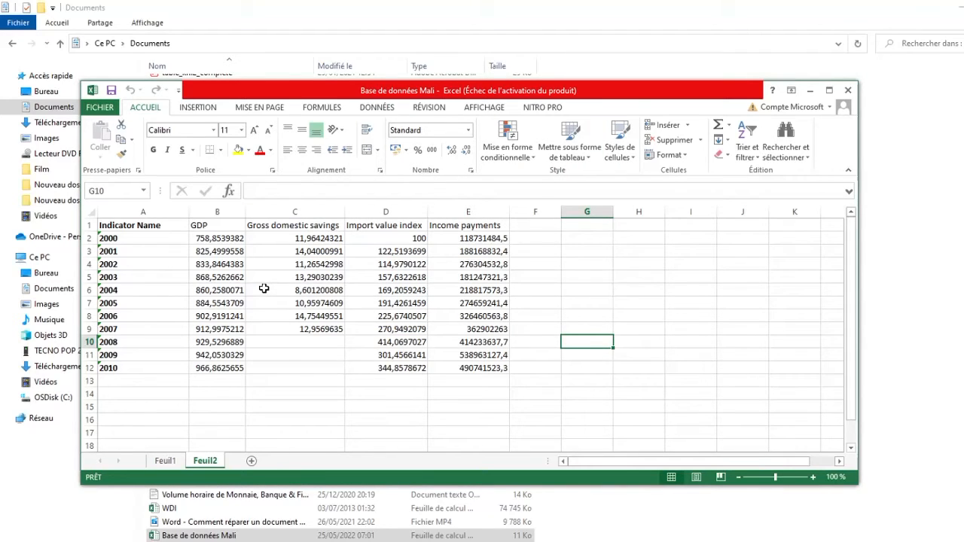
Save the active sheet as "Base de données Mali" in CSV (séparateur: point-virgule) format in Documents, accepting the format limitations
{"action": "left_click", "coordinate": [101, 108]}
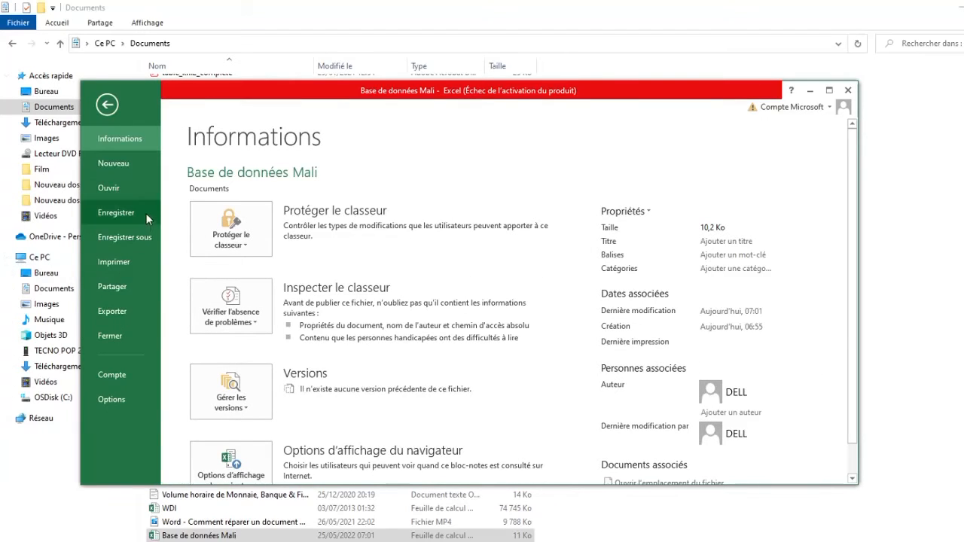
{"action": "left_click", "coordinate": [140, 238]}
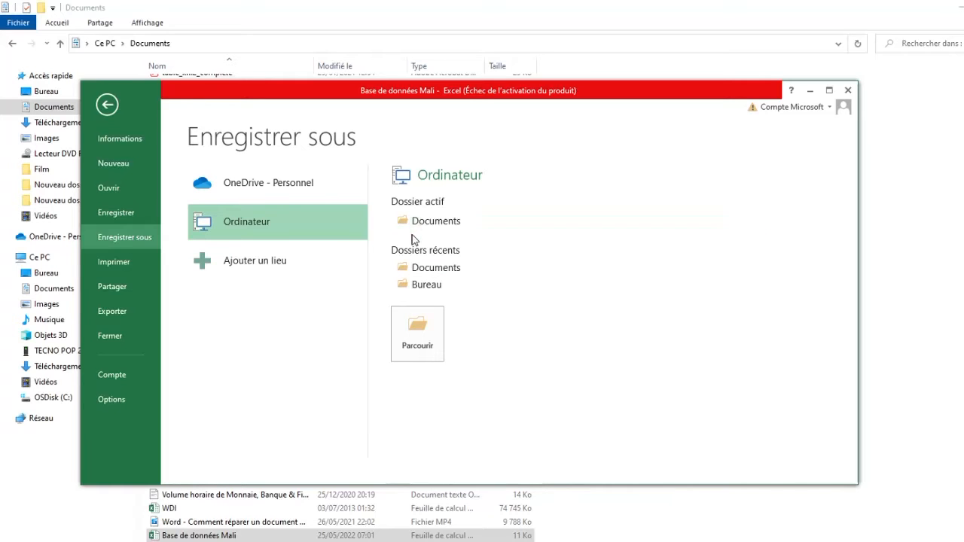
{"action": "left_click", "coordinate": [428, 223]}
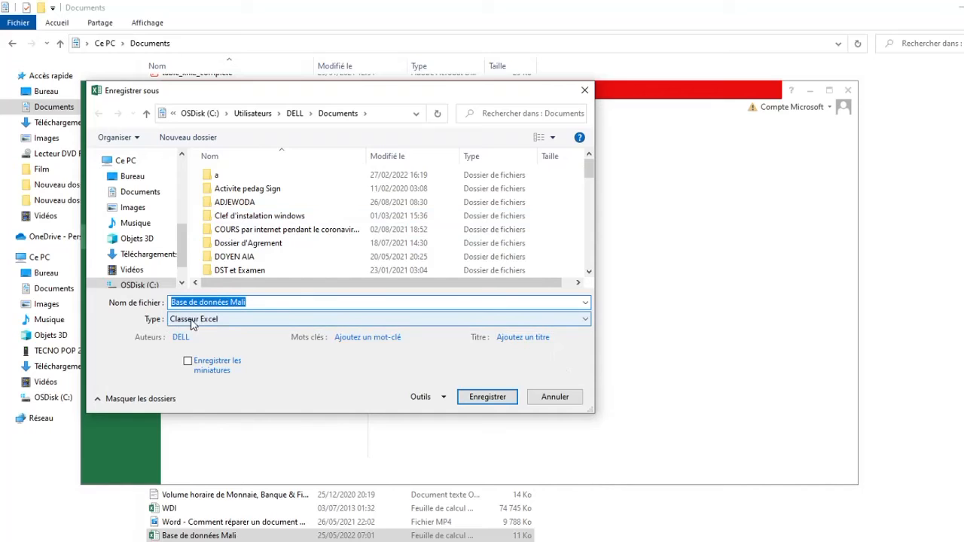
{"action": "left_click", "coordinate": [585, 320]}
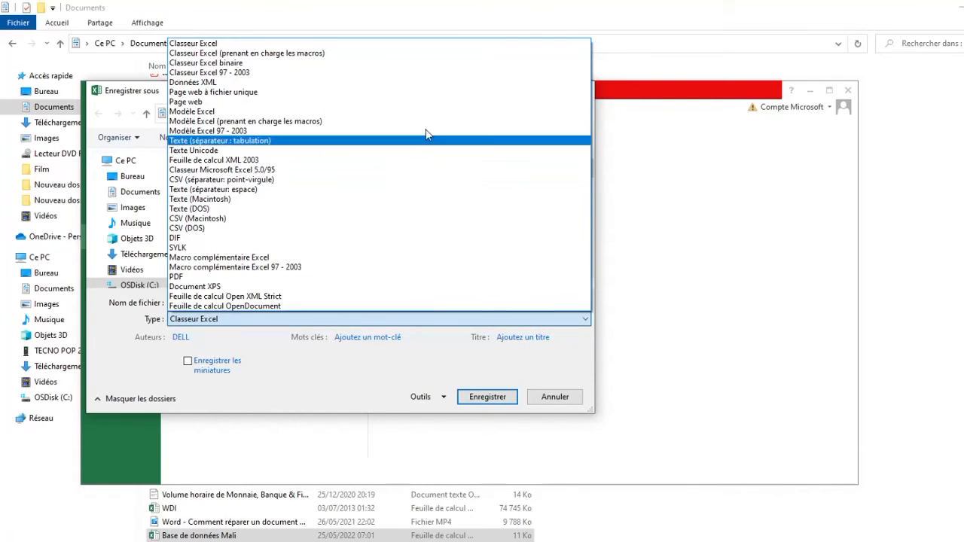
{"action": "left_click", "coordinate": [275, 182]}
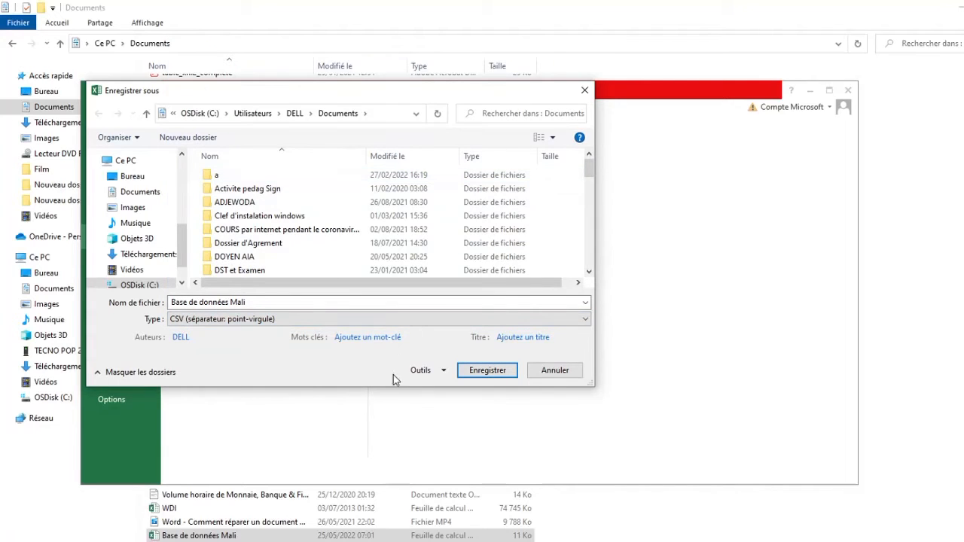
{"action": "left_click", "coordinate": [486, 370]}
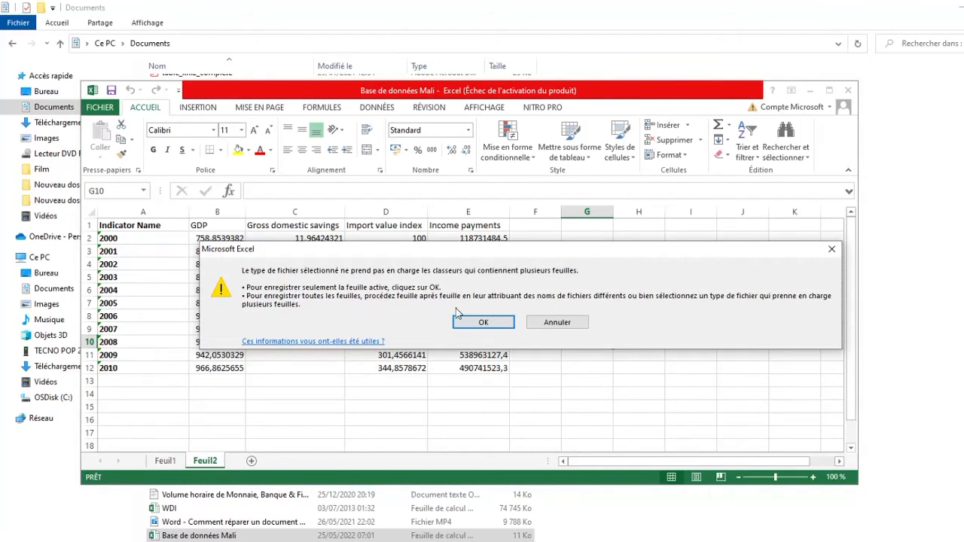
{"action": "left_click", "coordinate": [470, 324]}
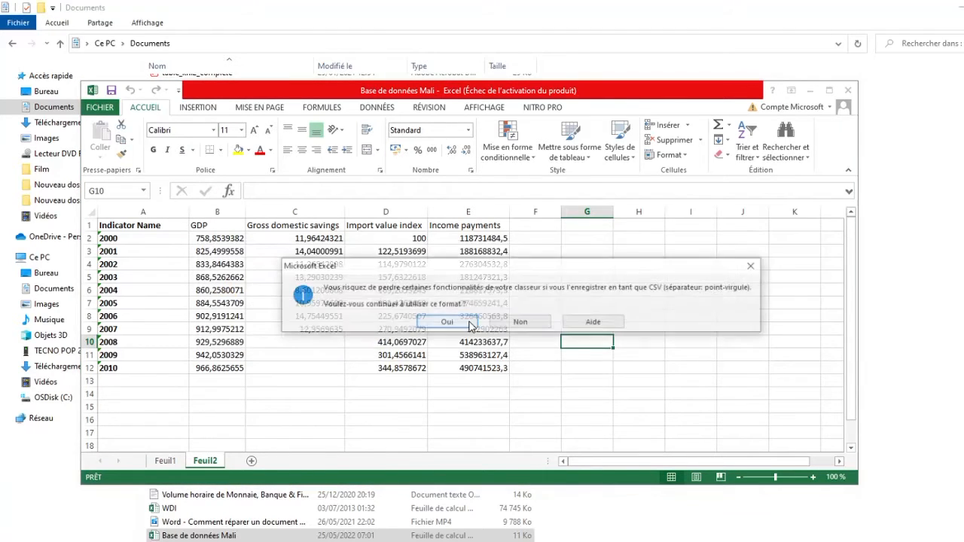
{"action": "left_click", "coordinate": [445, 322]}
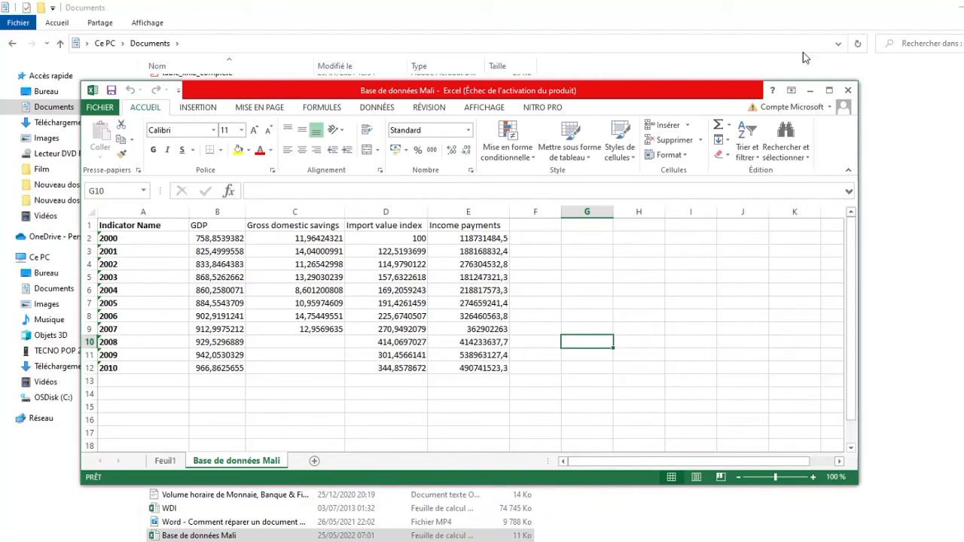
Close the Base de données Mali CSV without saving its changes again, cancelling the renewed save
{"action": "left_click", "coordinate": [847, 90]}
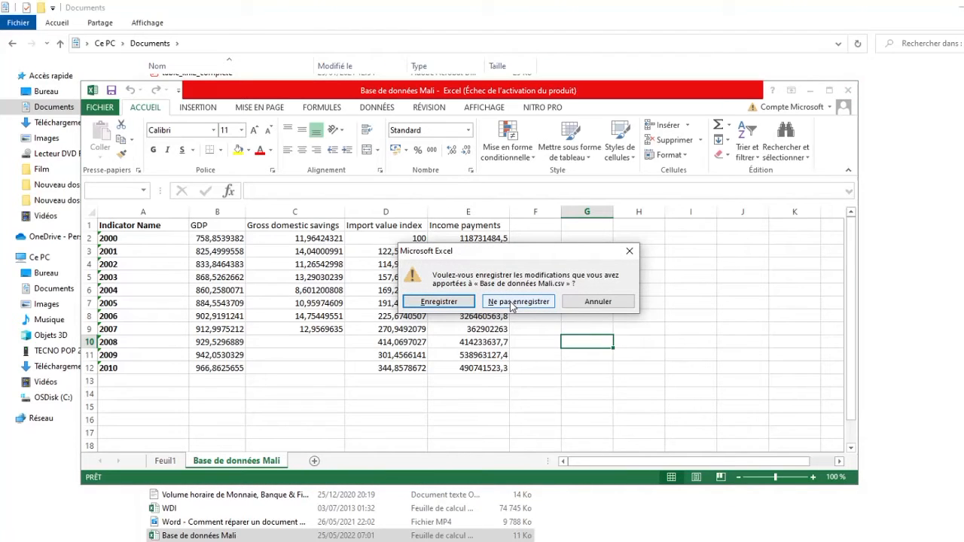
{"action": "left_click", "coordinate": [457, 303]}
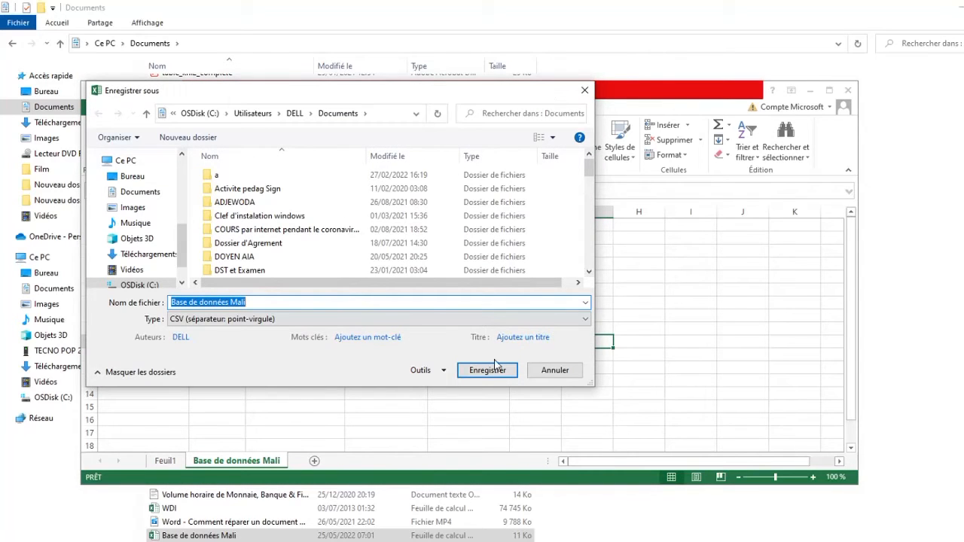
{"action": "left_click", "coordinate": [585, 90]}
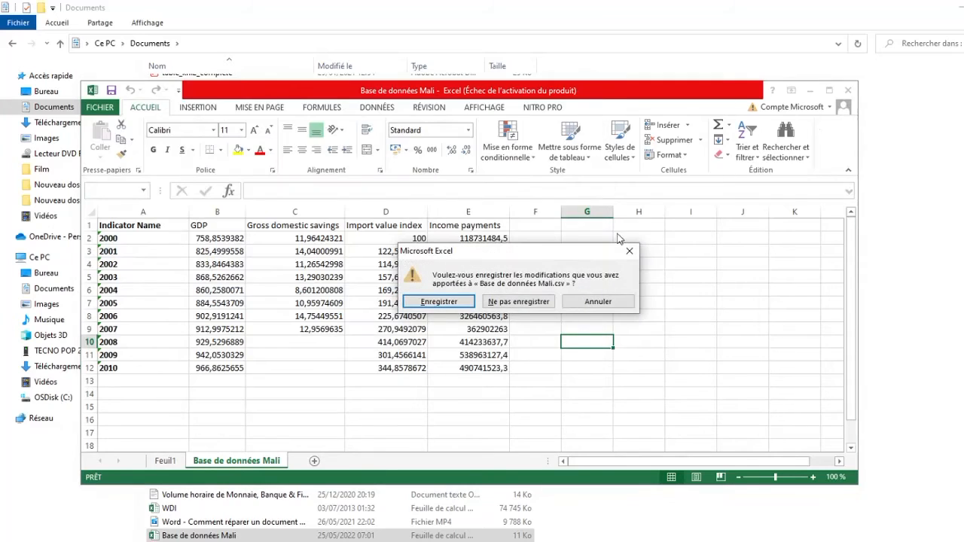
{"action": "left_click", "coordinate": [521, 302]}
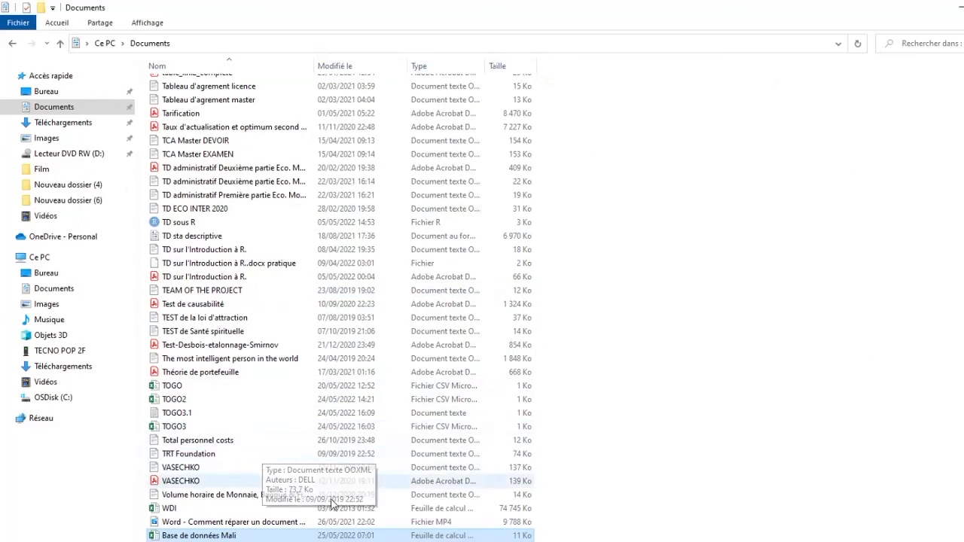
Reopen the Excel version of Base de données Mali from the Documents folder and dismiss the Office activation assistant
{"action": "scroll", "coordinate": [248, 535], "scroll_direction": "down", "scroll_amount": 1}
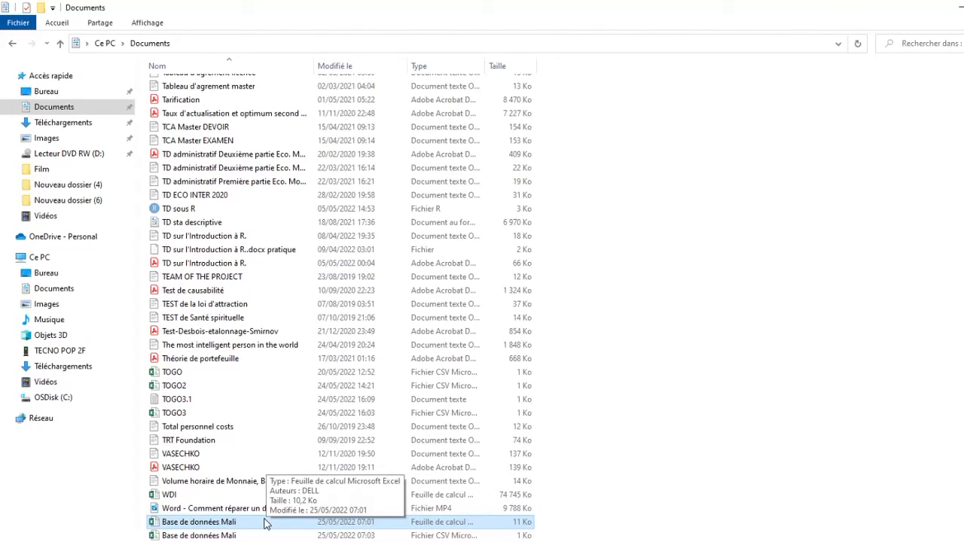
{"action": "double_click", "coordinate": [224, 525]}
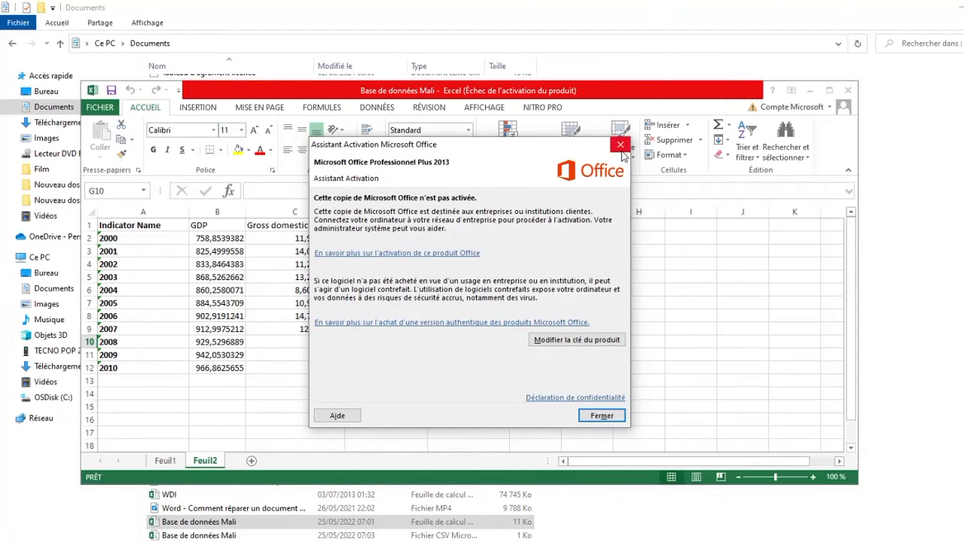
{"action": "left_click", "coordinate": [620, 145]}
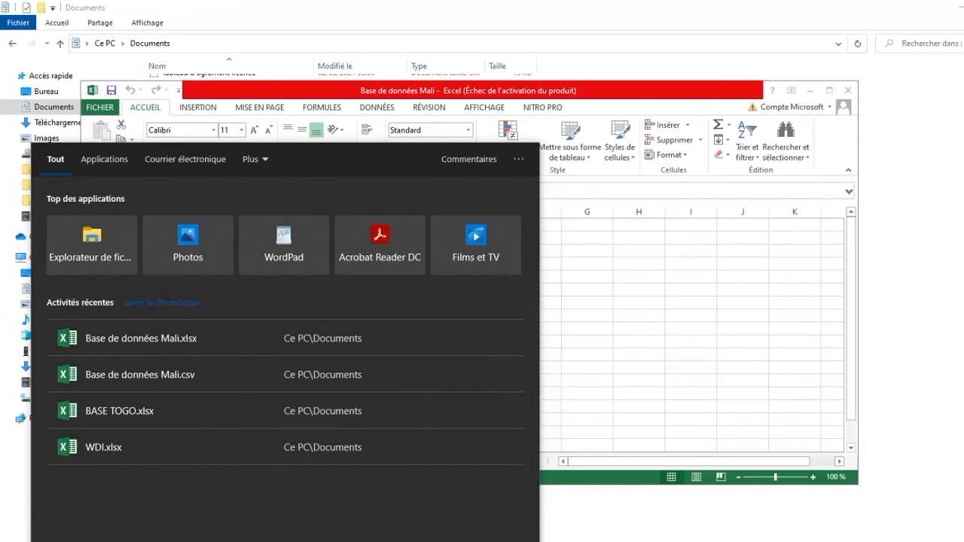
Find Bloc-notes by searching for "bloc" and open a blank text document in it
{"action": "type", "text": "b"}
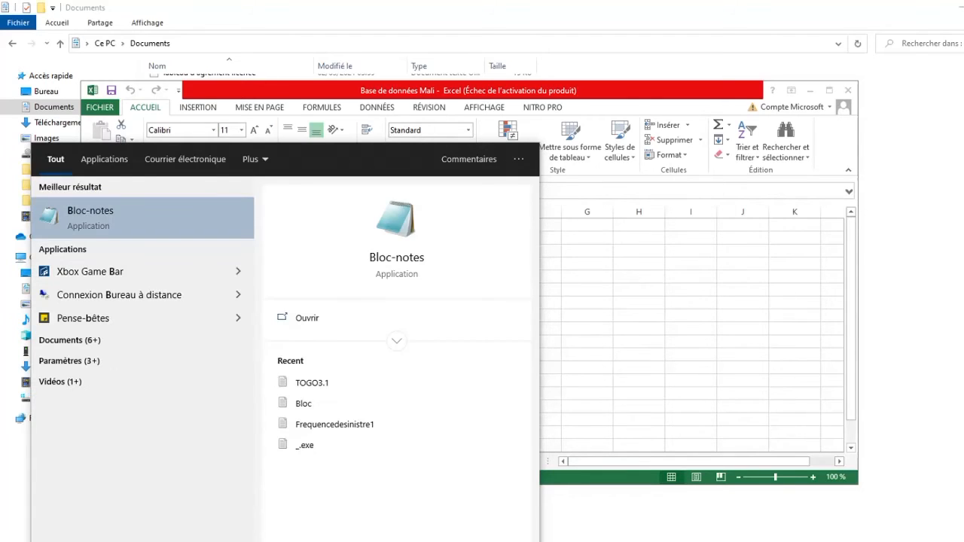
{"action": "type", "text": "loc"}
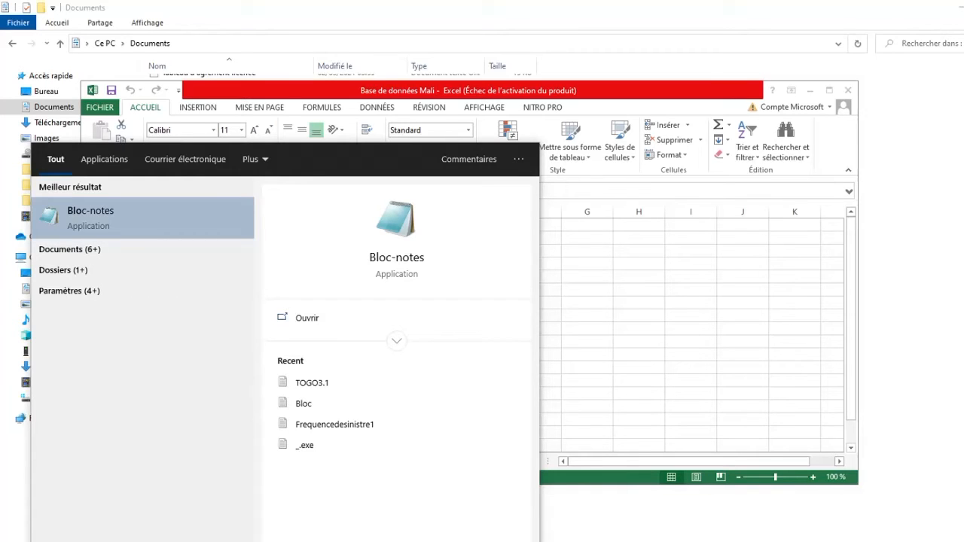
{"action": "left_click", "coordinate": [396, 259]}
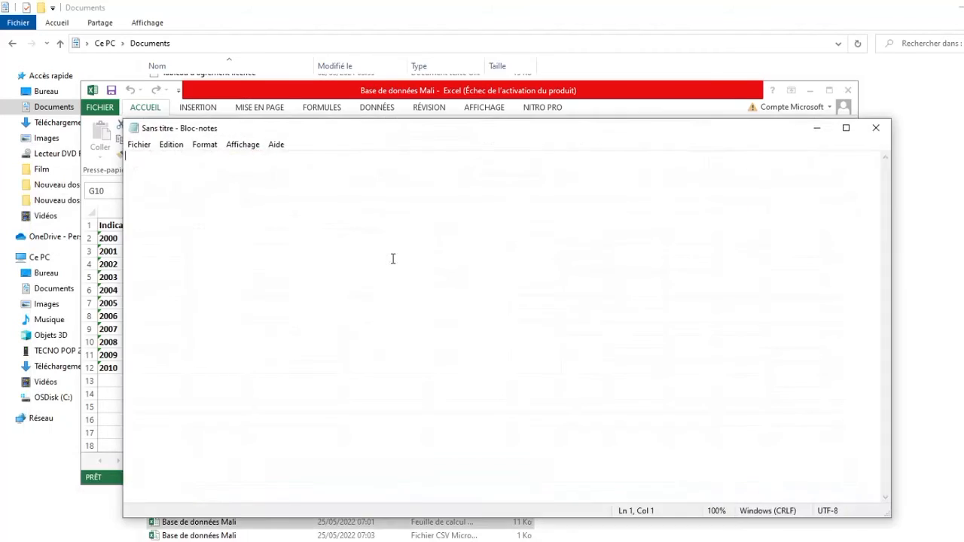
Copy the table in A1:E12 of Feuil2 from Excel and paste it into the blank Bloc-notes document
{"action": "left_click", "coordinate": [109, 341]}
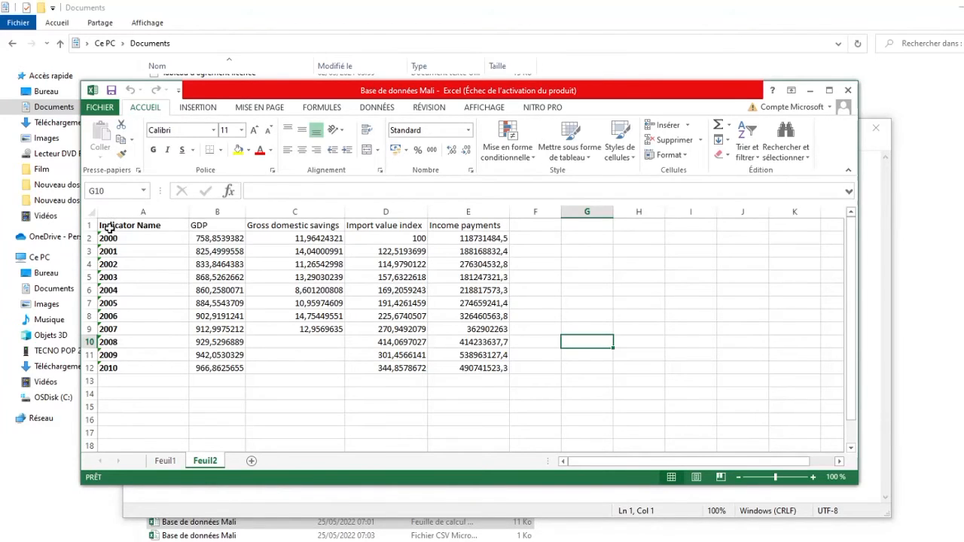
{"action": "left_click_drag", "start_coordinate": [110, 228], "coordinate": [478, 368]}
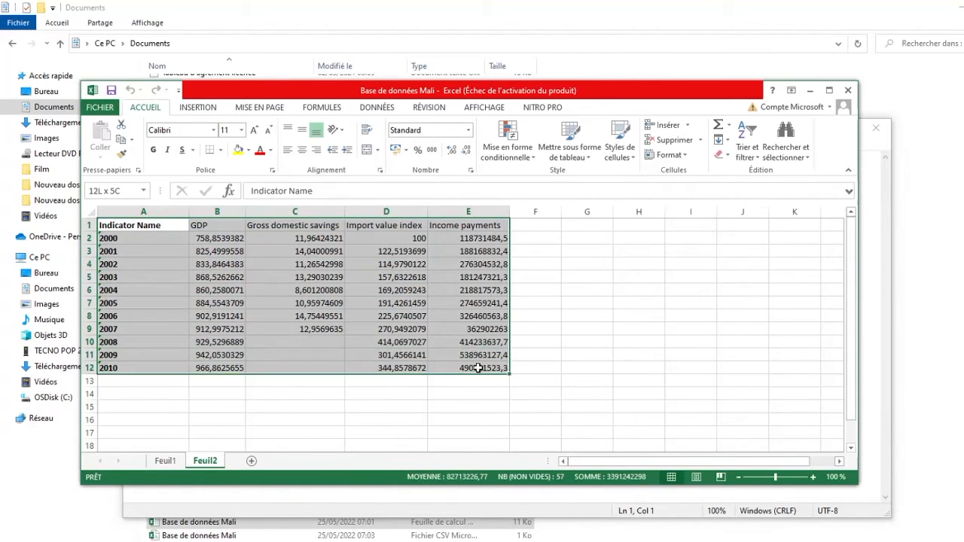
{"action": "right_click", "coordinate": [387, 309]}
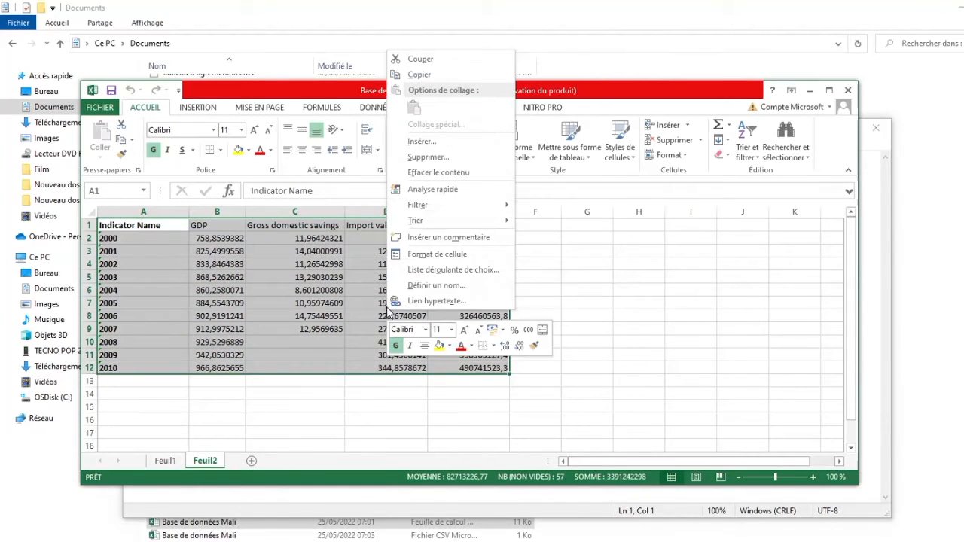
{"action": "left_click", "coordinate": [434, 77]}
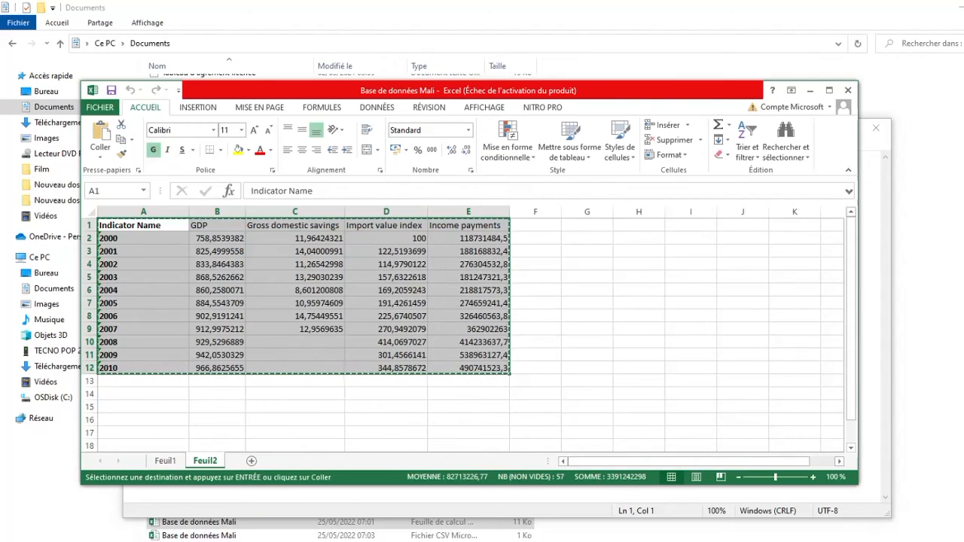
{"action": "key", "text": "alt+Tab"}
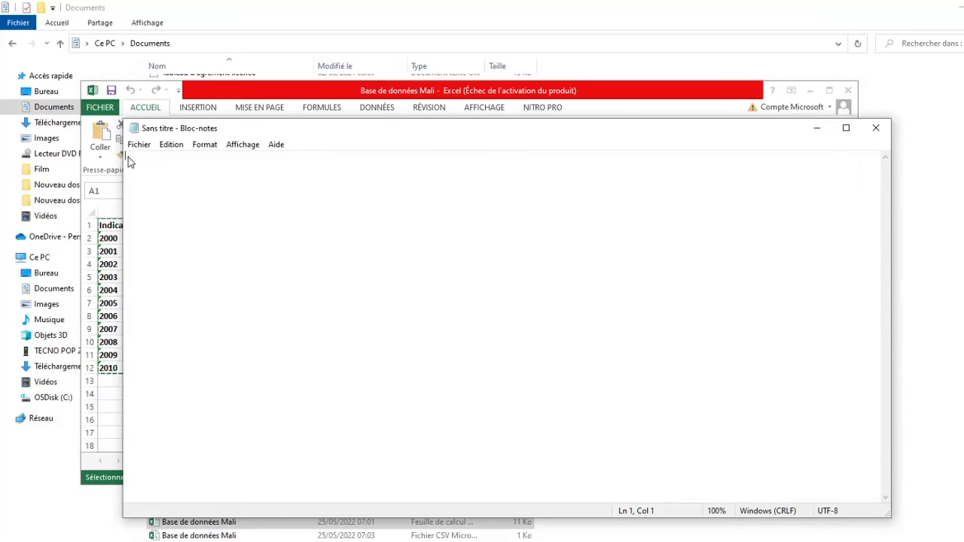
{"action": "right_click", "coordinate": [128, 156]}
{"action": "left_click", "coordinate": [177, 214]}
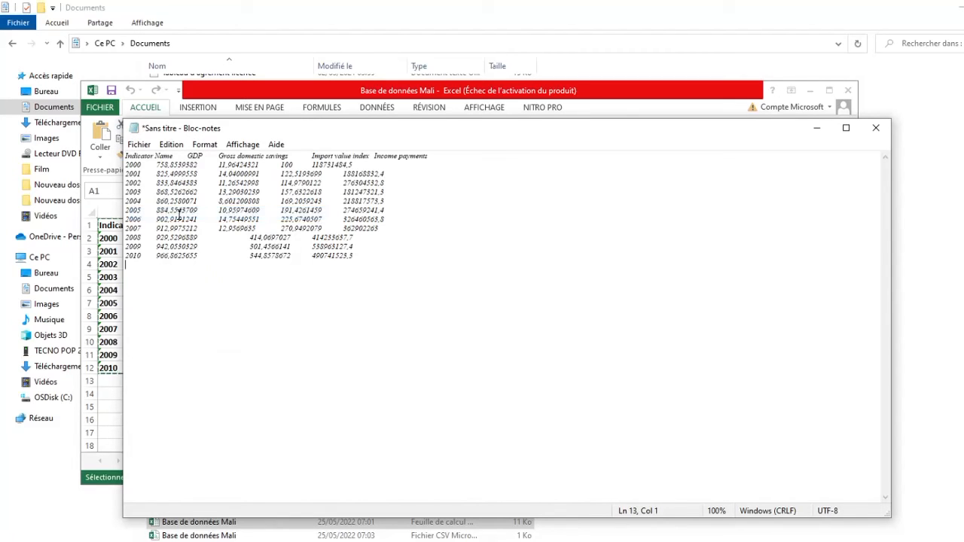
Shorten the header "Indicator Name" to "Indicator" and space the Gross domestic savings header over its values
{"action": "left_click", "coordinate": [175, 156]}
{"action": "key", "text": "BackSpace"}
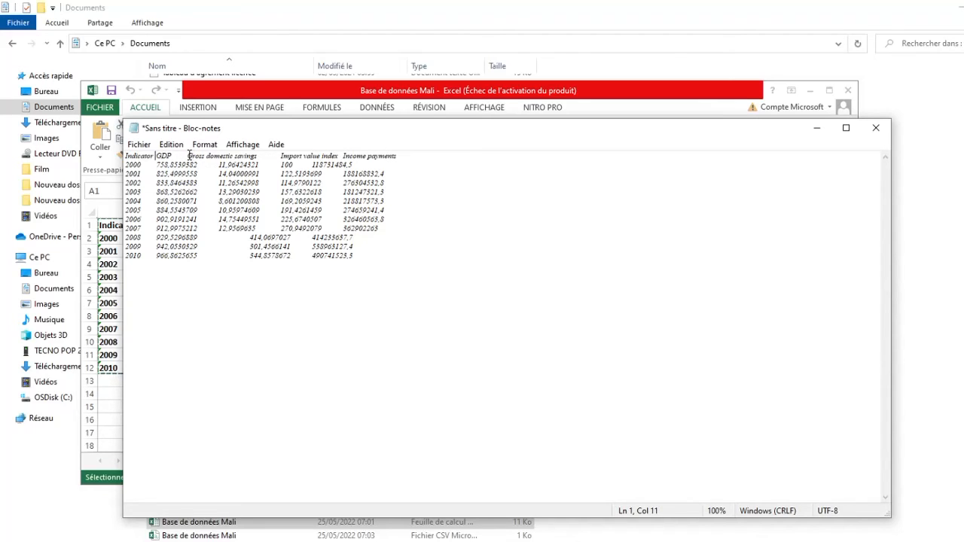
{"action": "key", "text": "ctrl+Right"}
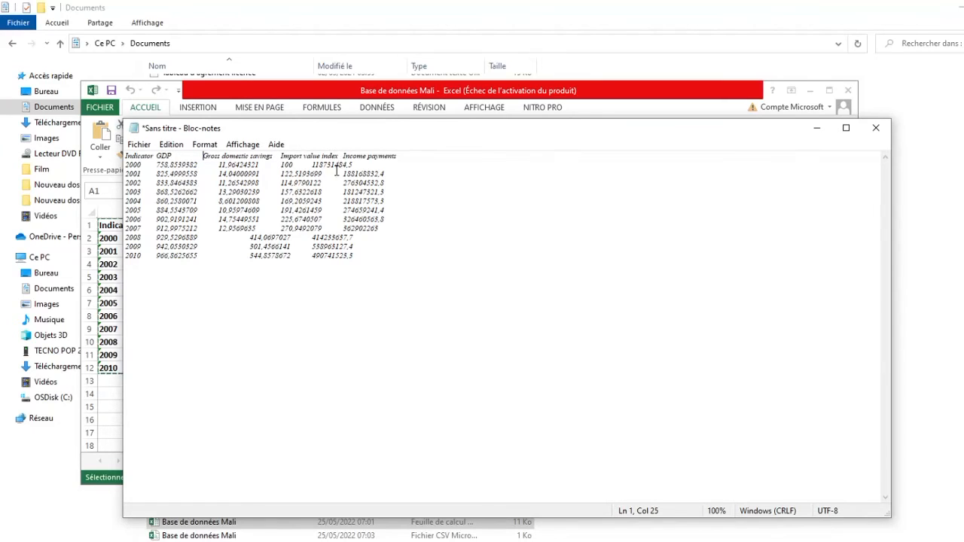
Space the Income payments values of 2000, 2008, 2009 and 2010 so they line up under their header
{"action": "left_click", "coordinate": [311, 164]}
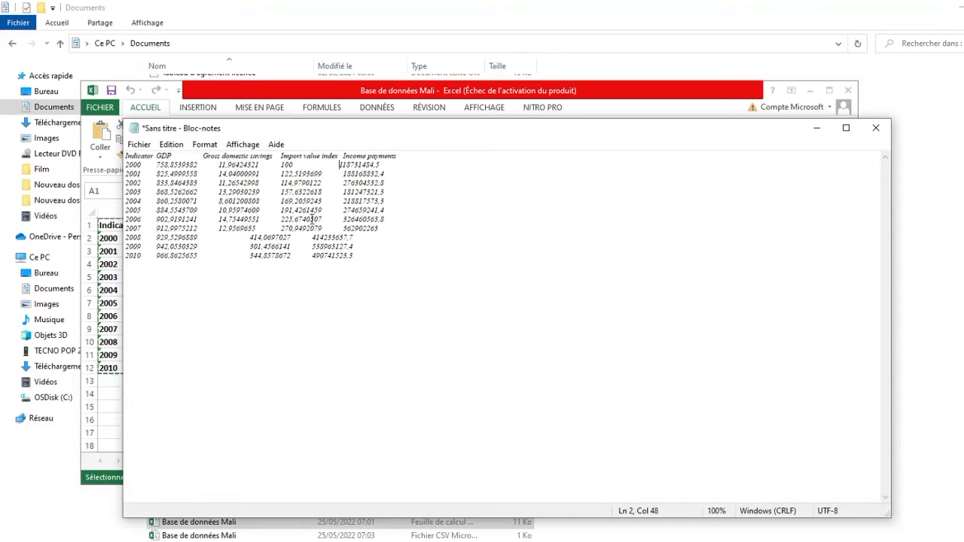
{"action": "left_click", "coordinate": [246, 240]}
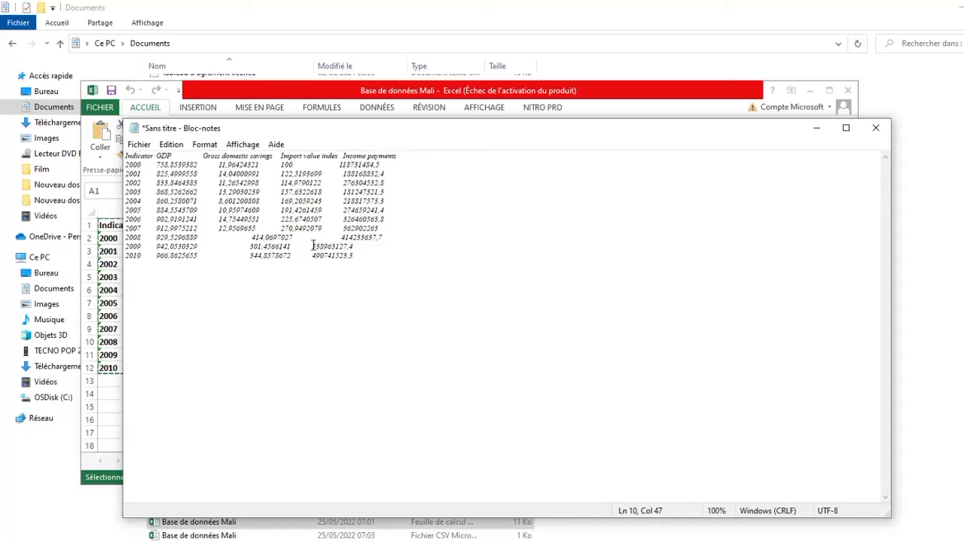
{"action": "left_click", "coordinate": [313, 245]}
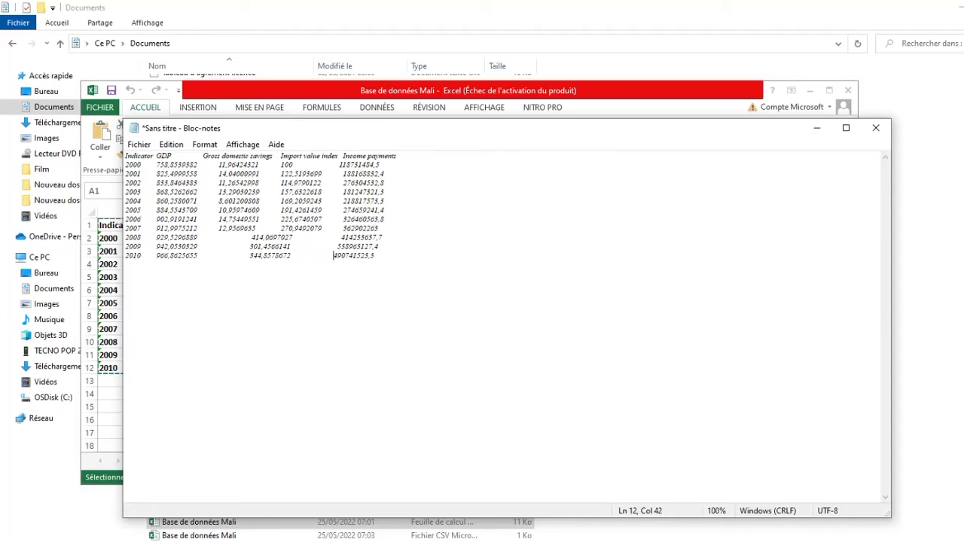
{"action": "left_click", "coordinate": [336, 246]}
{"action": "left_click", "coordinate": [332, 256]}
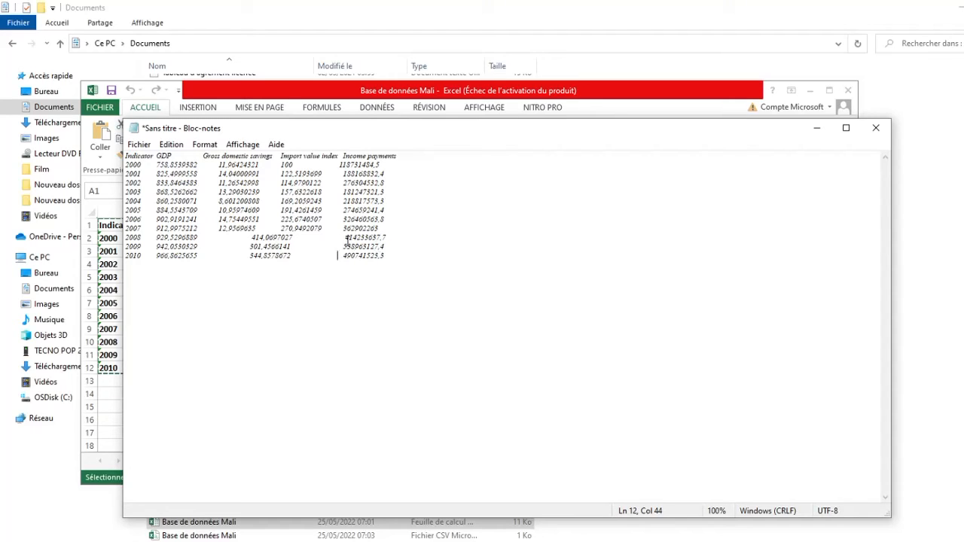
{"action": "left_click", "coordinate": [347, 238]}
{"action": "key", "text": "BackSpace"}
Clear the Excel window from view and shift the 2008, 2009 and 2010 Import value index values under their header in Bloc-notes
{"action": "key", "text": "alt+Tab"}
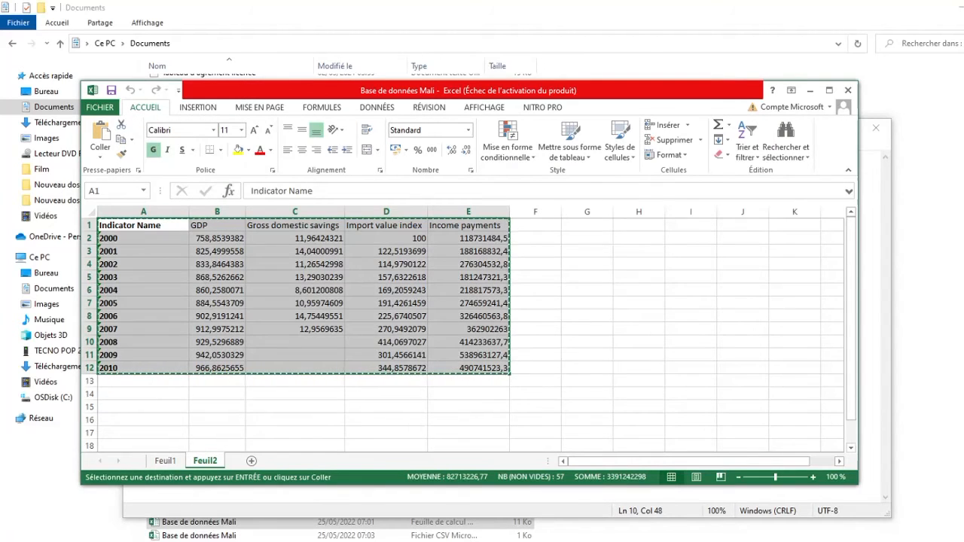
{"action": "left_click", "coordinate": [529, 541]}
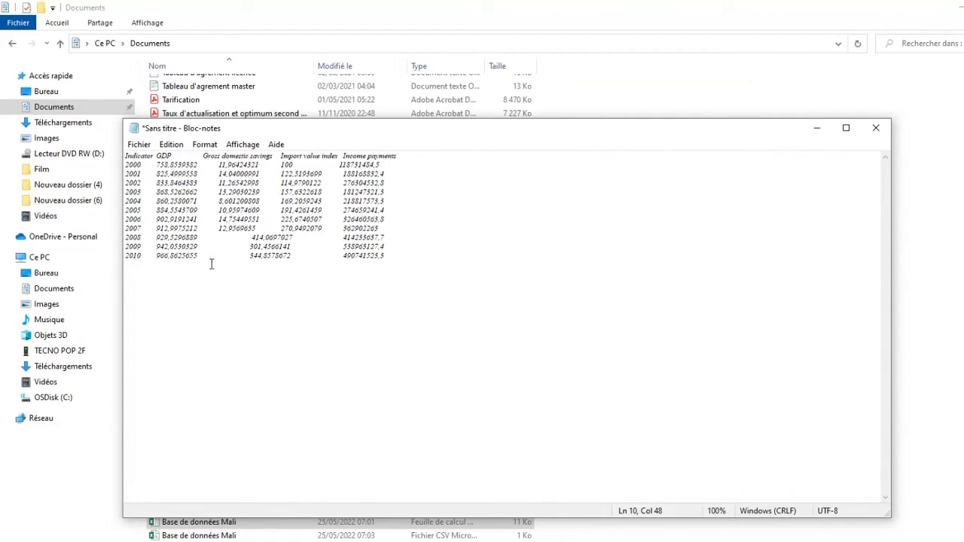
{"action": "left_click", "coordinate": [253, 238]}
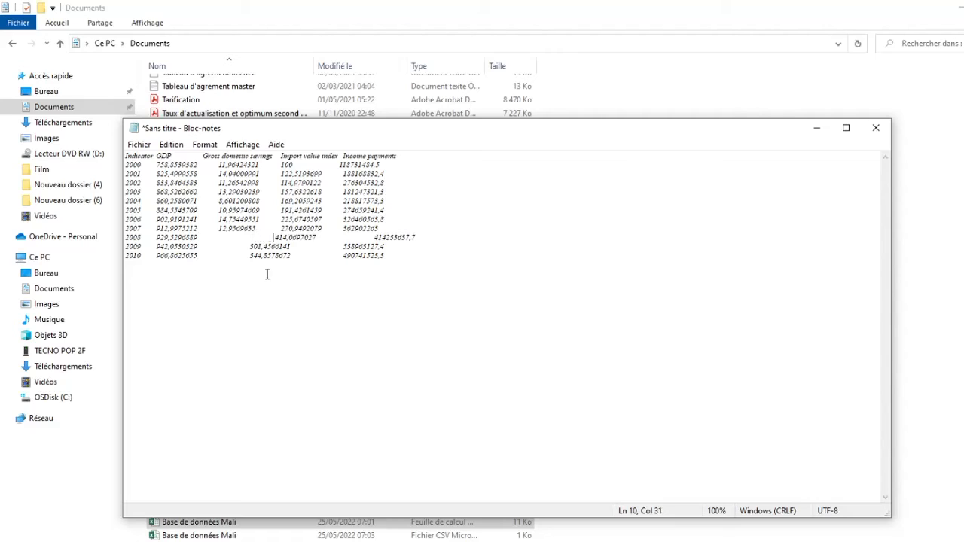
{"action": "left_click", "coordinate": [249, 246]}
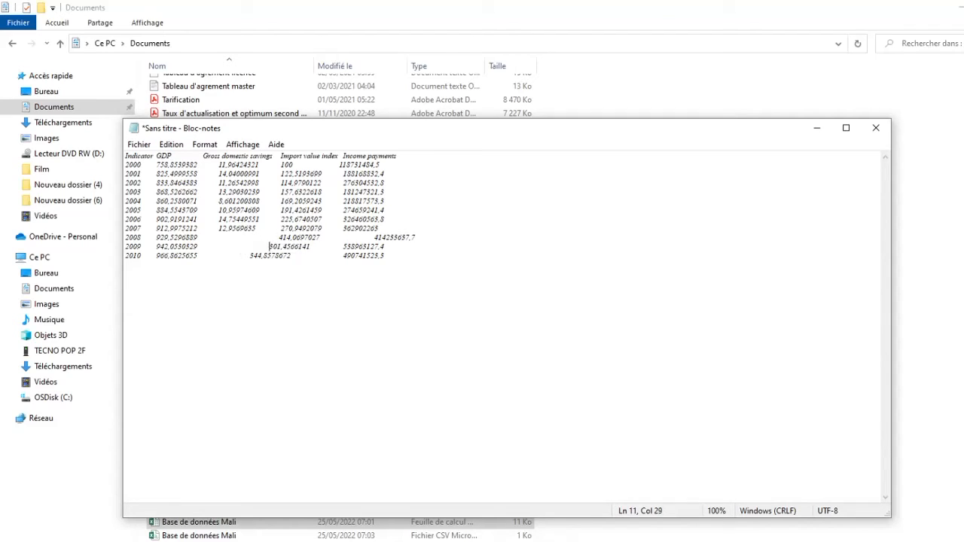
{"action": "left_click", "coordinate": [246, 256]}
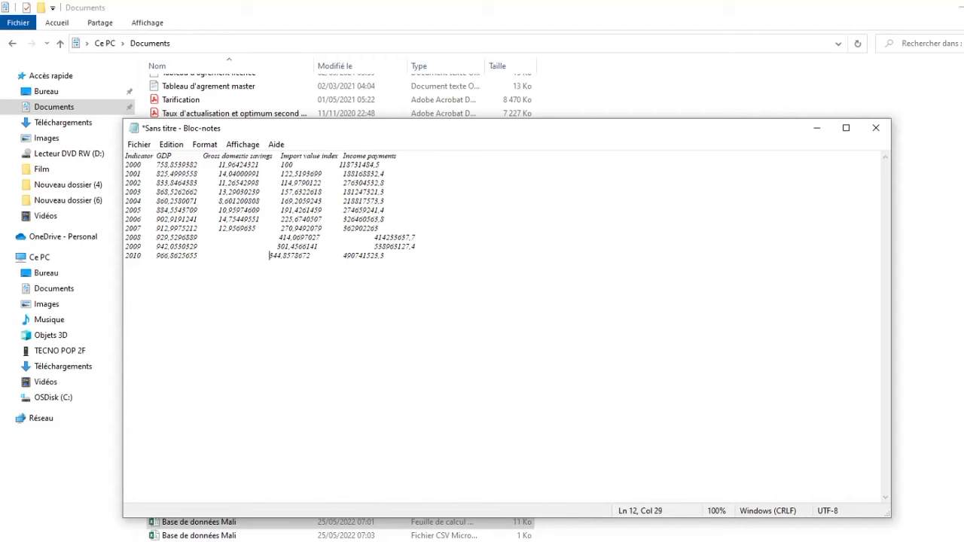
{"action": "left_click", "coordinate": [278, 238]}
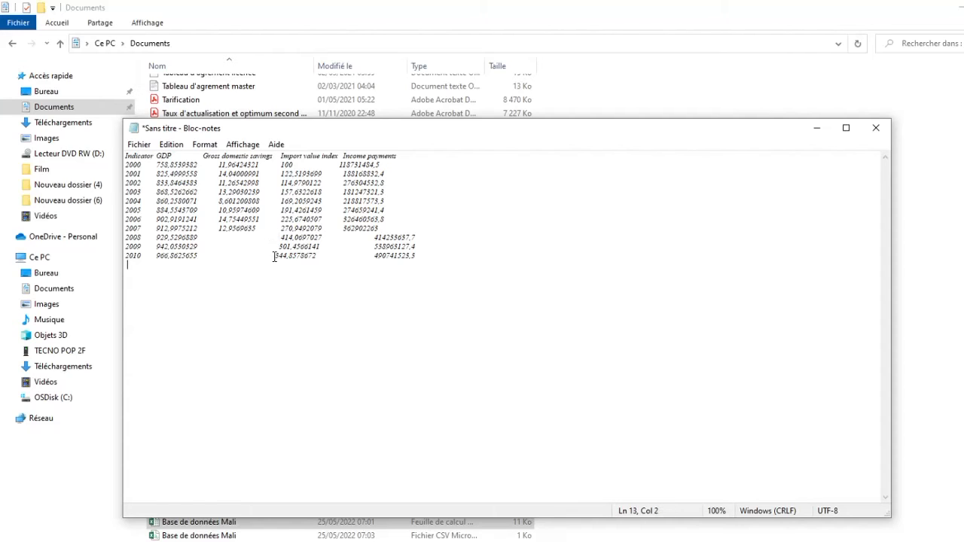
Remove the excess spacing before the 2008, 2009 and 2010 Income payments values to realign them under their header
{"action": "left_click", "coordinate": [374, 238]}
{"action": "key", "text": "BackSpace"}
{"action": "key", "text": "BackSpace"}
{"action": "key", "text": "BackSpace"}
{"action": "key", "text": "BackSpace"}
{"action": "key", "text": "BackSpace"}
{"action": "key", "text": "BackSpace"}
{"action": "key", "text": "BackSpace"}
{"action": "key", "text": "BackSpace"}
{"action": "key", "text": "BackSpace"}
{"action": "key", "text": "BackSpace"}
{"action": "key", "text": "BackSpace"}
{"action": "key", "text": "BackSpace"}
{"action": "key", "text": "BackSpace"}
{"action": "key", "text": "BackSpace"}
{"action": "key", "text": "BackSpace"}
{"action": "key", "text": "BackSpace"}
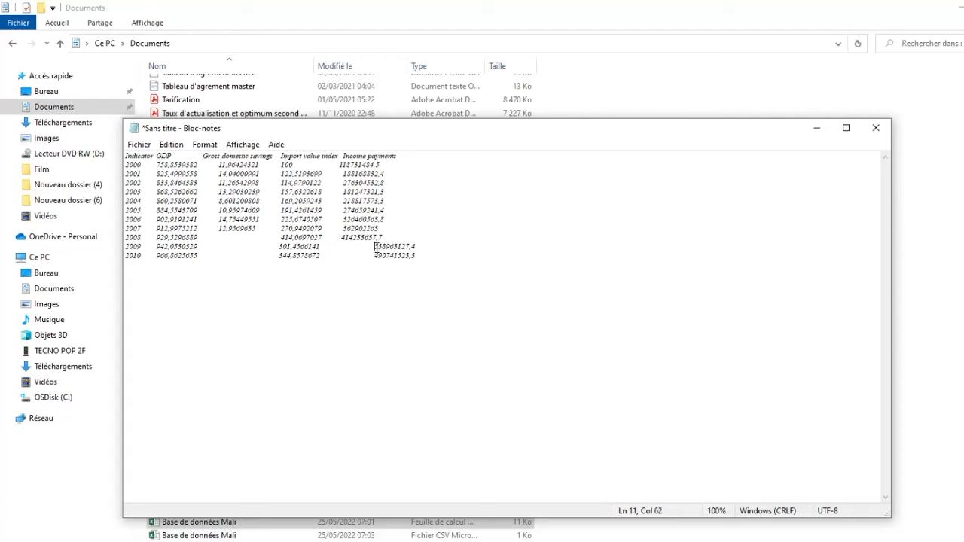
{"action": "key", "text": "BackSpace"}
{"action": "key", "text": "BackSpace"}
{"action": "key", "text": "BackSpace"}
{"action": "key", "text": "BackSpace"}
{"action": "key", "text": "BackSpace"}
{"action": "key", "text": "BackSpace"}
{"action": "key", "text": "BackSpace"}
{"action": "key", "text": "BackSpace"}
{"action": "key", "text": "BackSpace"}
{"action": "key", "text": "BackSpace"}
{"action": "key", "text": "BackSpace"}
{"action": "key", "text": "BackSpace"}
{"action": "key", "text": "BackSpace"}
{"action": "key", "text": "BackSpace"}
{"action": "key", "text": "BackSpace"}
{"action": "key", "text": "BackSpace"}
{"action": "left_click", "coordinate": [376, 257]}
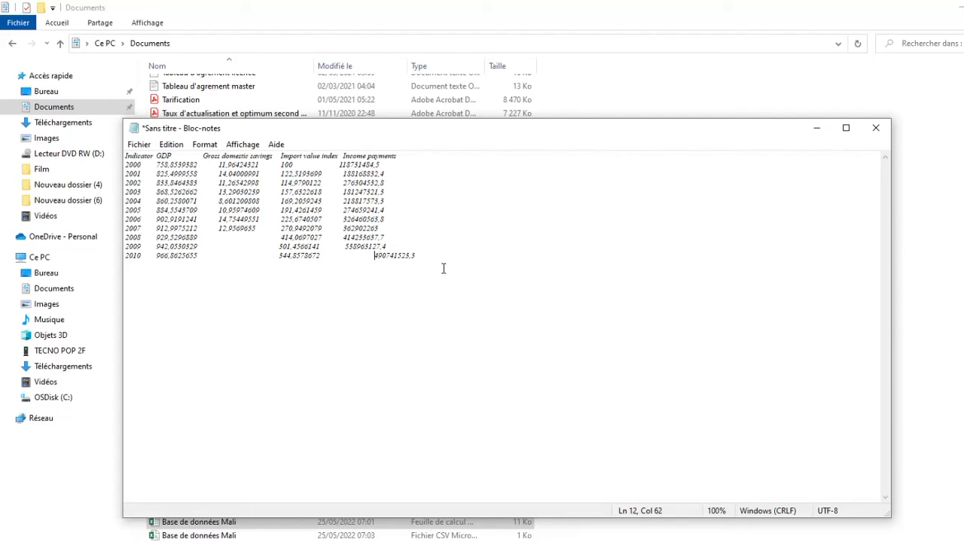
{"action": "key", "text": "BackSpace"}
{"action": "key", "text": "BackSpace"}
{"action": "key", "text": "BackSpace"}
{"action": "key", "text": "BackSpace"}
{"action": "key", "text": "BackSpace"}
{"action": "key", "text": "BackSpace"}
{"action": "key", "text": "BackSpace"}
{"action": "key", "text": "BackSpace"}
{"action": "key", "text": "BackSpace"}
{"action": "key", "text": "BackSpace"}
{"action": "key", "text": "BackSpace"}
{"action": "key", "text": "BackSpace"}
{"action": "key", "text": "BackSpace"}
{"action": "key", "text": "BackSpace"}
{"action": "key", "text": "BackSpace"}
{"action": "key", "text": "BackSpace"}
{"action": "left_click", "coordinate": [345, 247]}
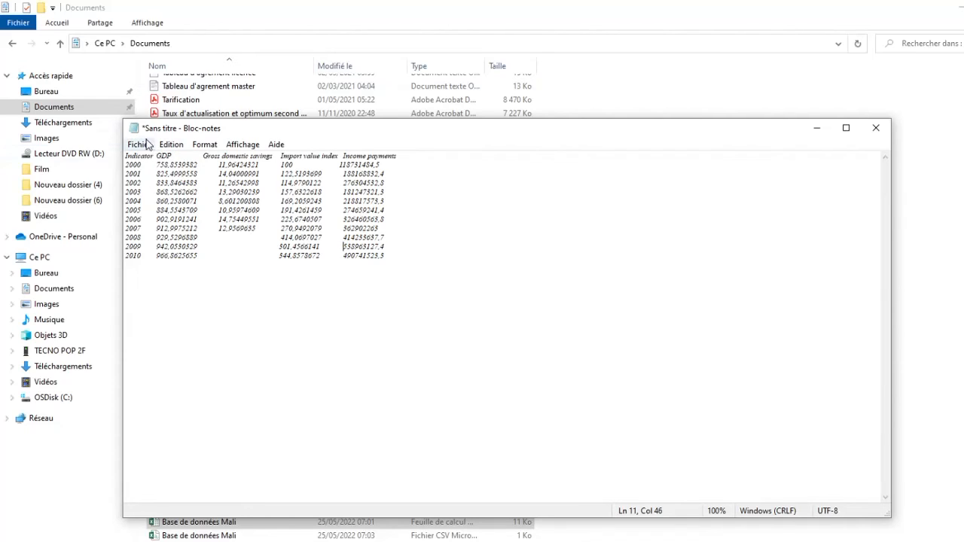
Save the aligned table as the text file "Base Mali bloc note" in the Documents folder with UTF-8 encoding
{"action": "left_click", "coordinate": [142, 144]}
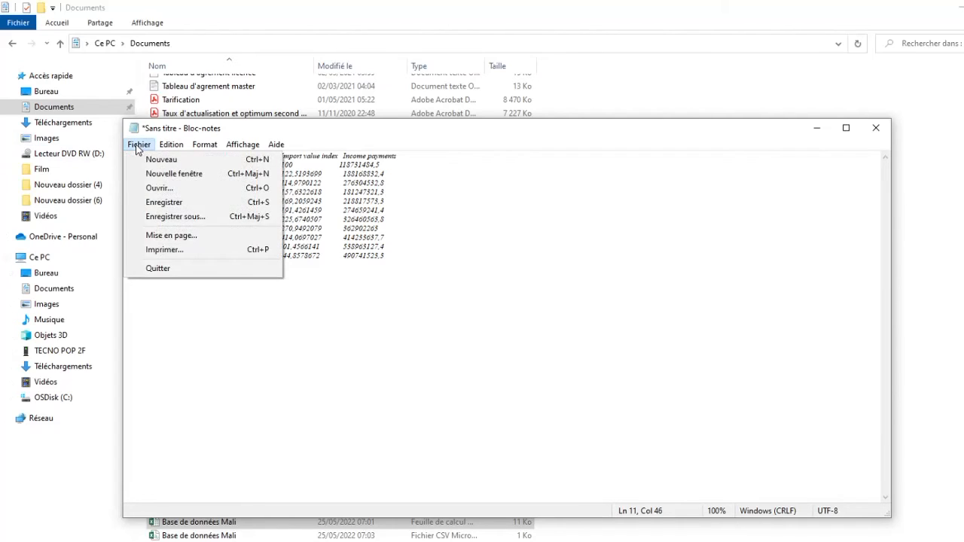
{"action": "left_click", "coordinate": [172, 217]}
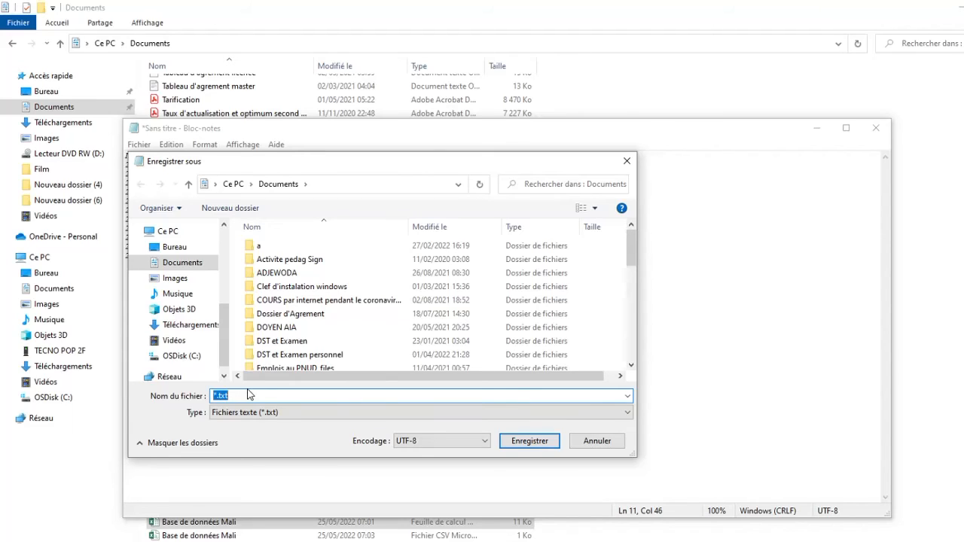
{"action": "type", "text": "B"}
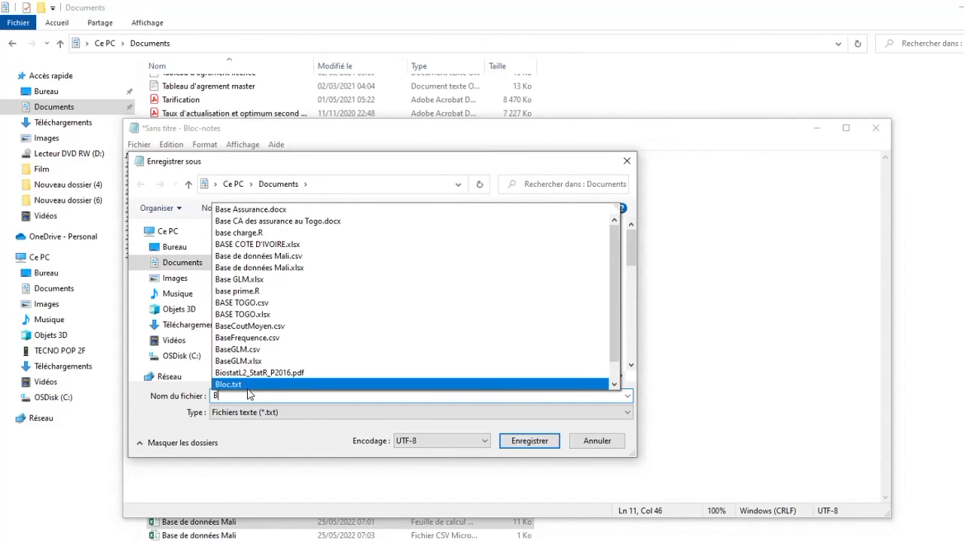
{"action": "type", "text": "ase "}
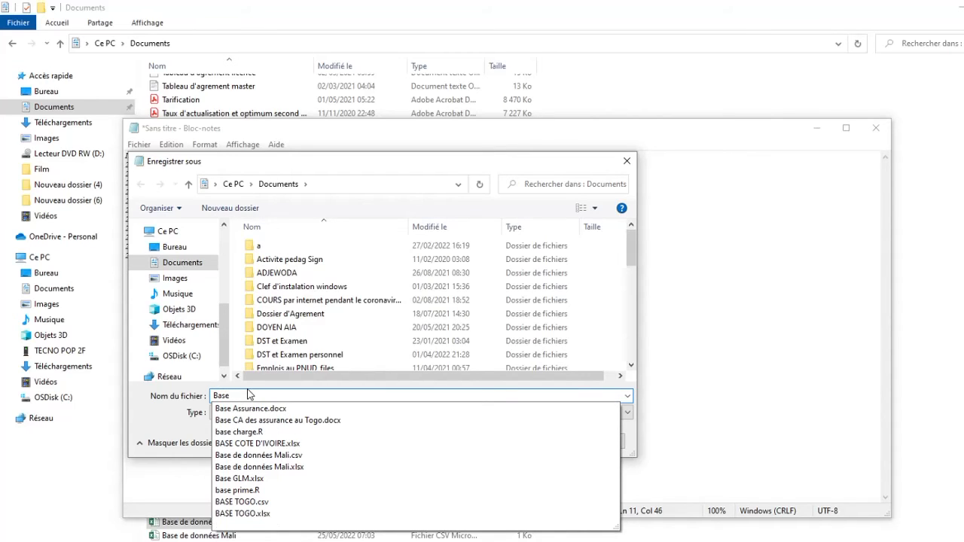
{"action": "type", "text": "M"}
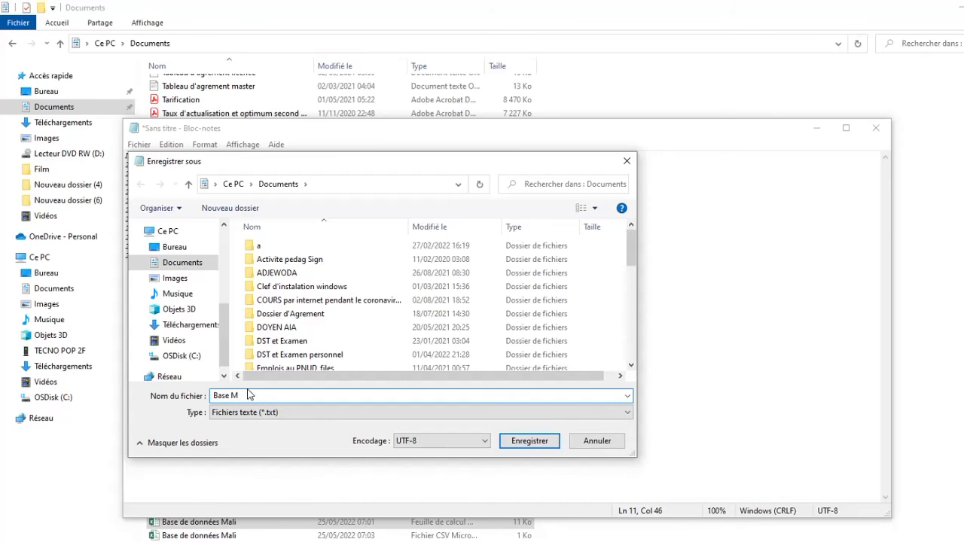
{"action": "type", "text": "ali bloc note"}
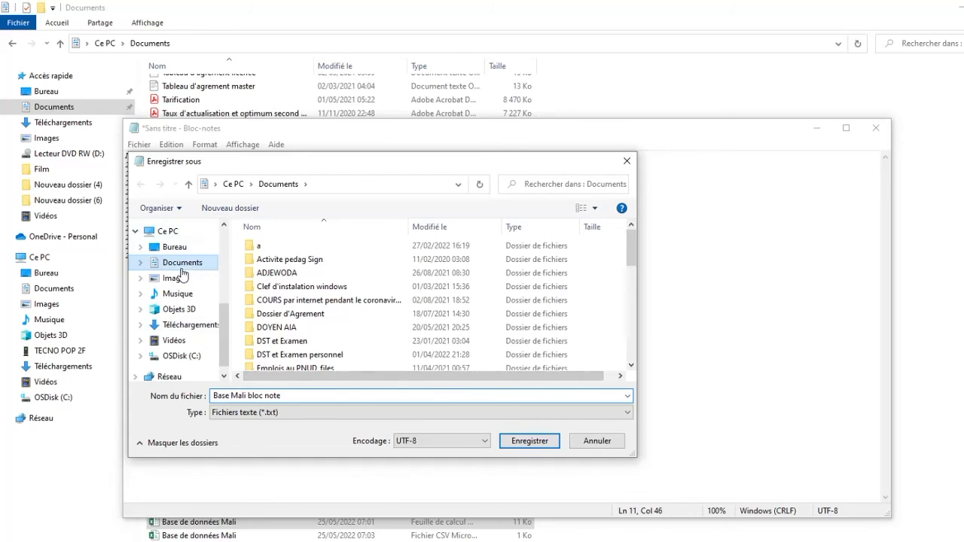
{"action": "left_click", "coordinate": [506, 443]}
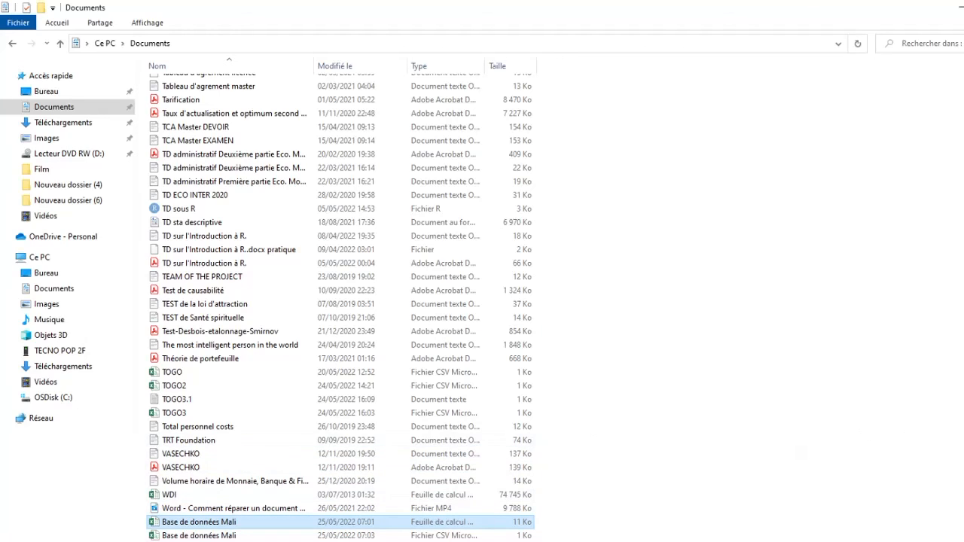
Switch to the Base de données Mali workbook in Excel to release the copied table range, and end on the desktop
{"action": "key", "text": "alt+Tab"}
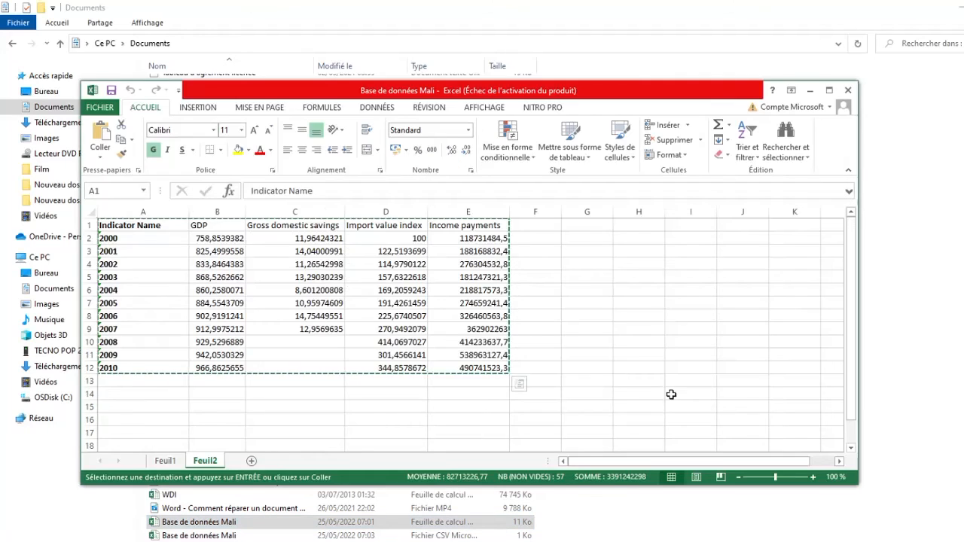
{"action": "key", "text": "ctrl+v"}
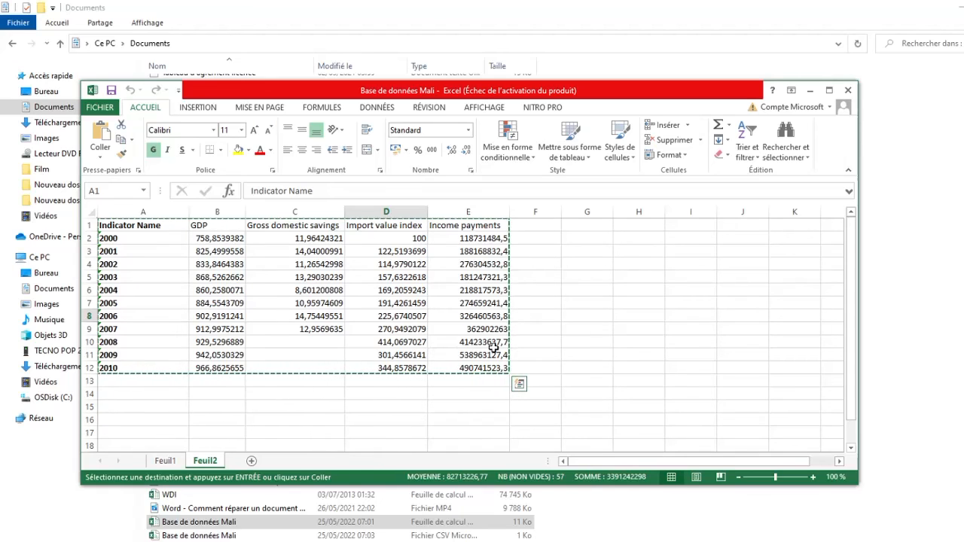
{"action": "left_click", "coordinate": [574, 369]}
{"action": "key", "text": "BackSpace"}
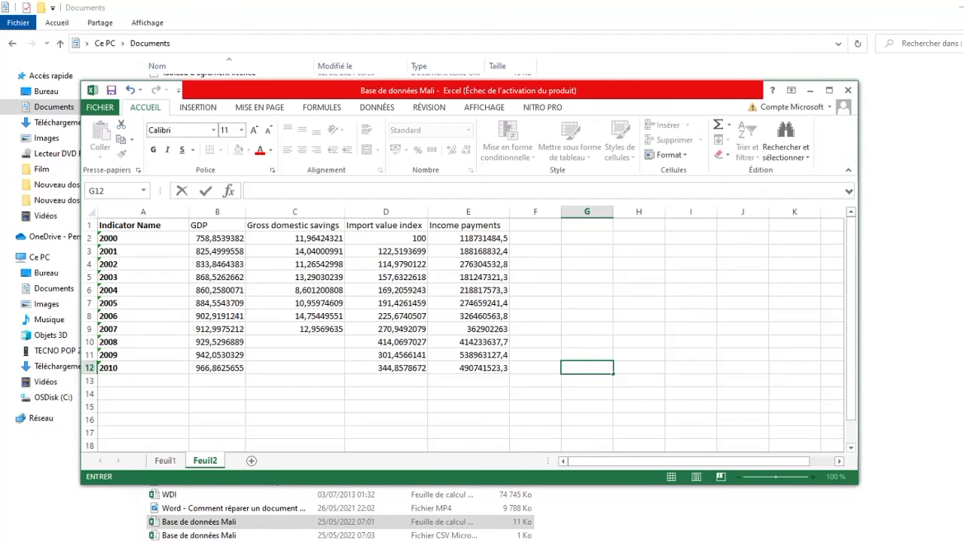
{"action": "key", "text": "super+d"}
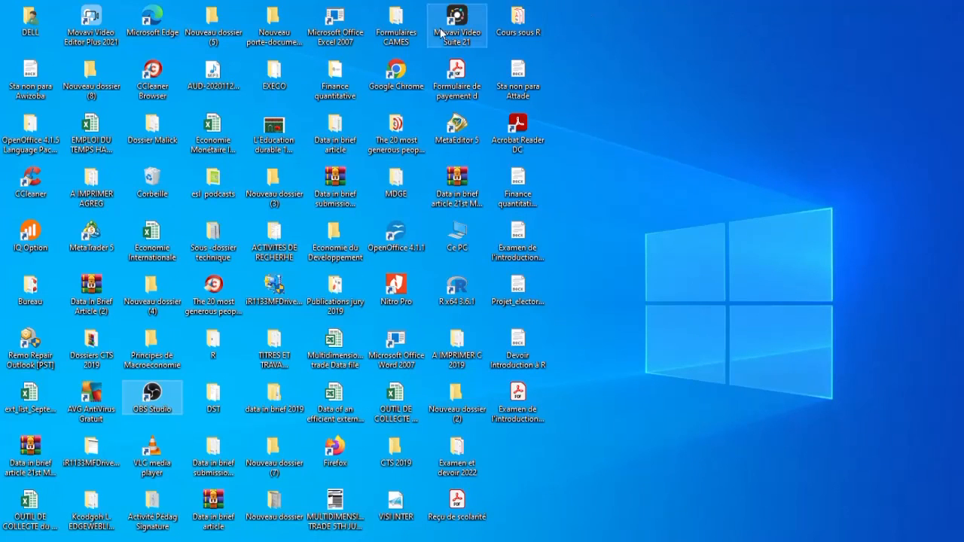